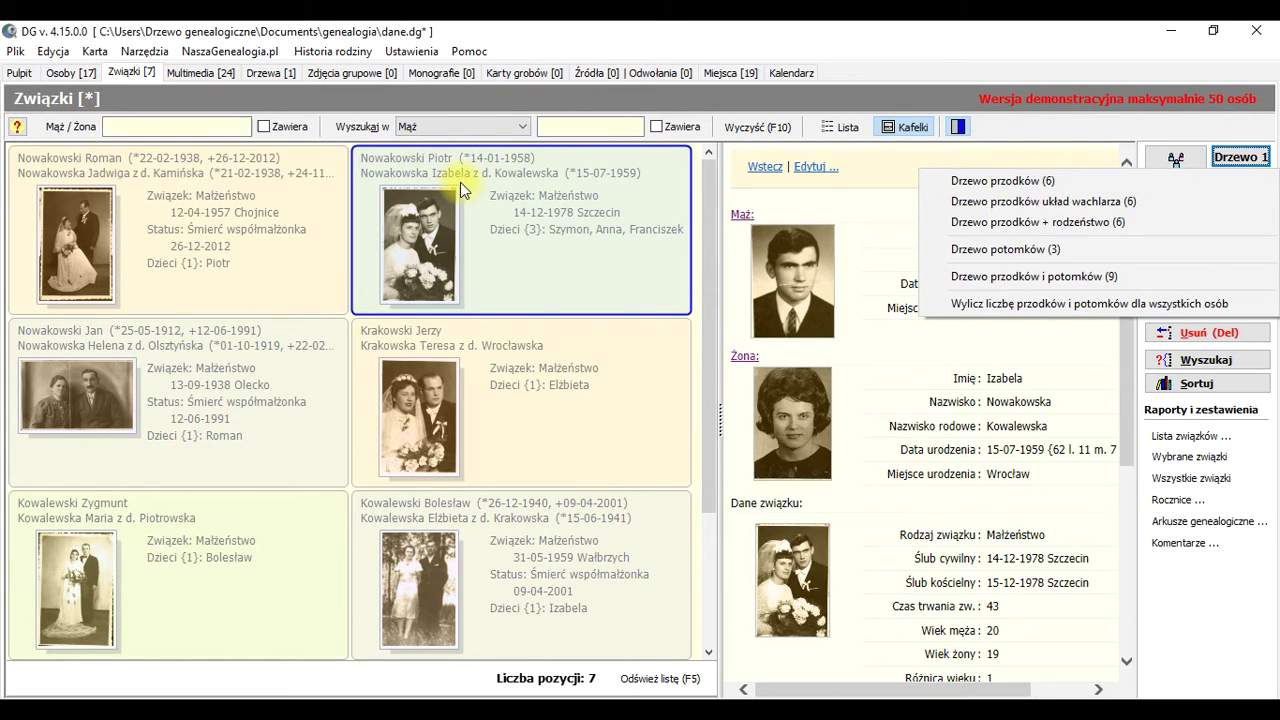
- View the ancestor tree of the husband in the selected 14-12-1978 marriage, then close the tree view
click(1257, 137)
click(1240, 157)
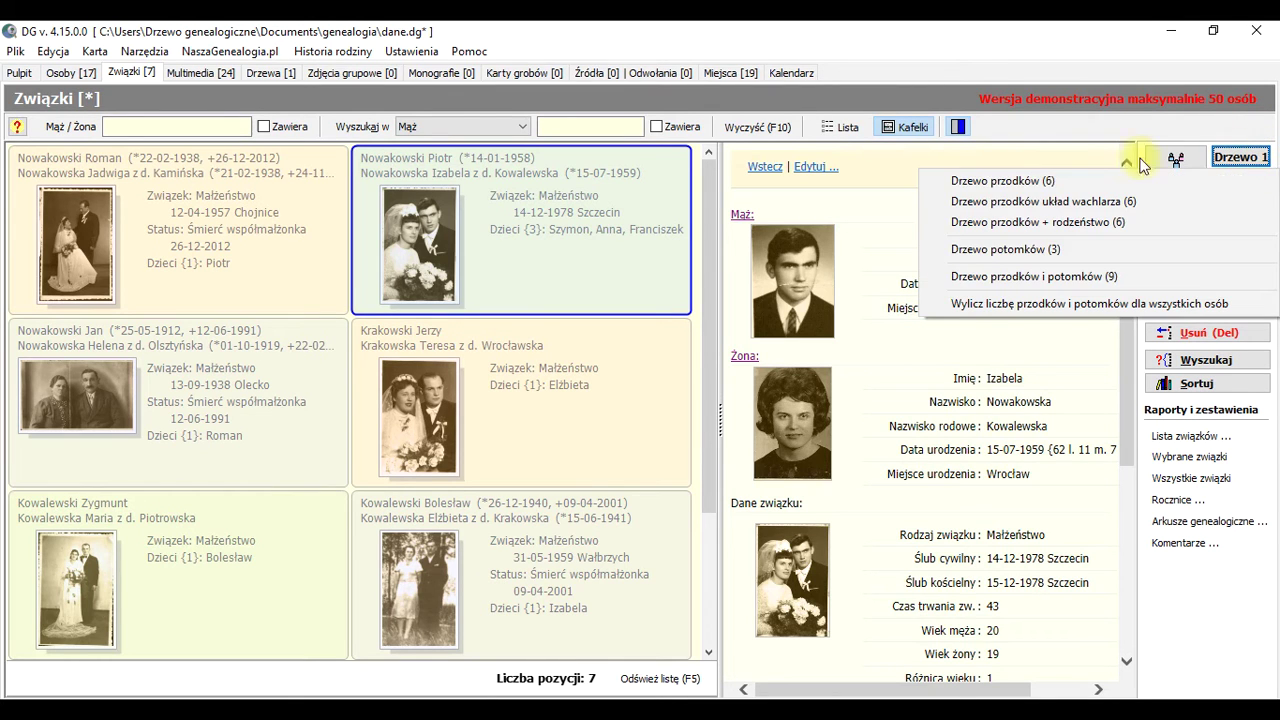
click(1071, 185)
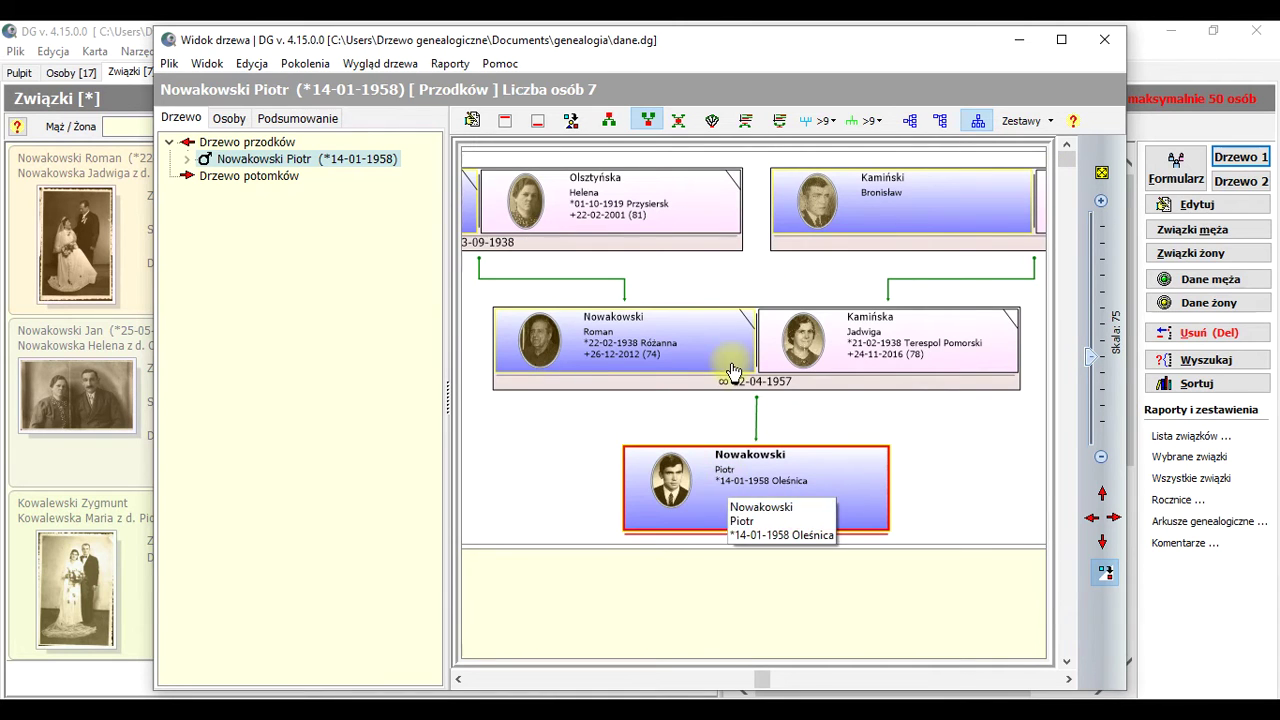
scroll(733, 372, down, 3)
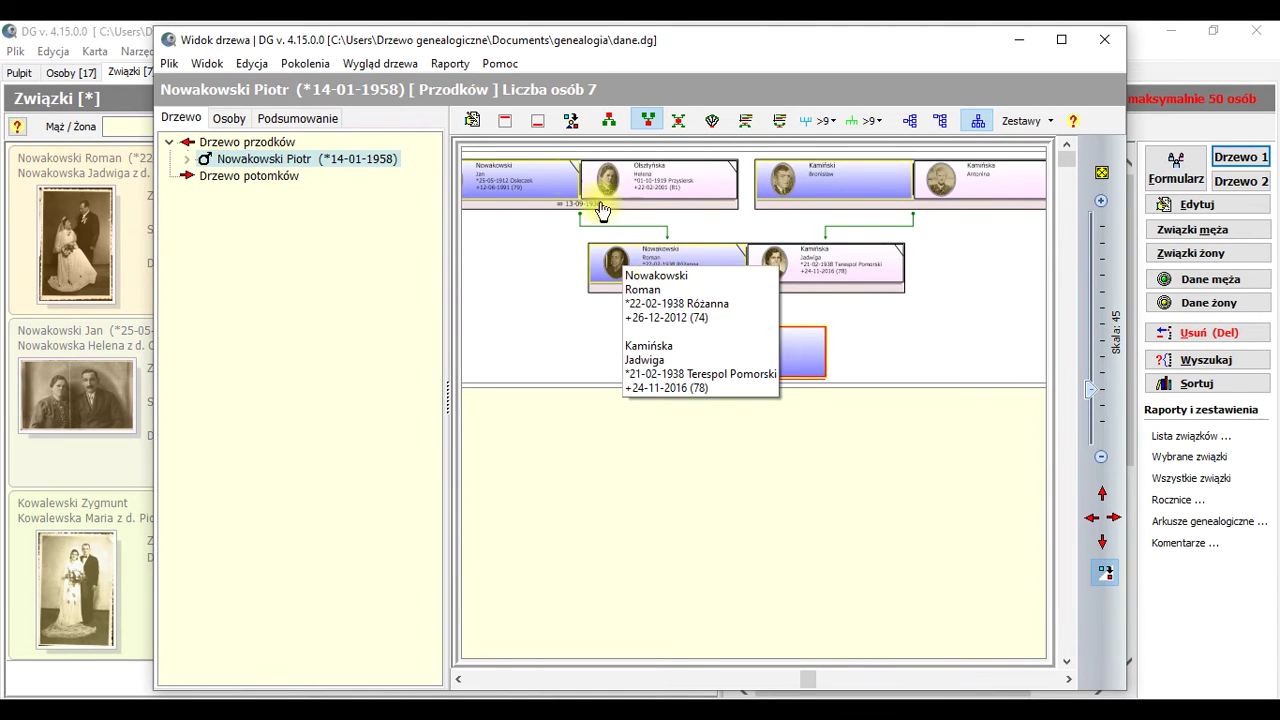
click(1104, 40)
click(704, 433)
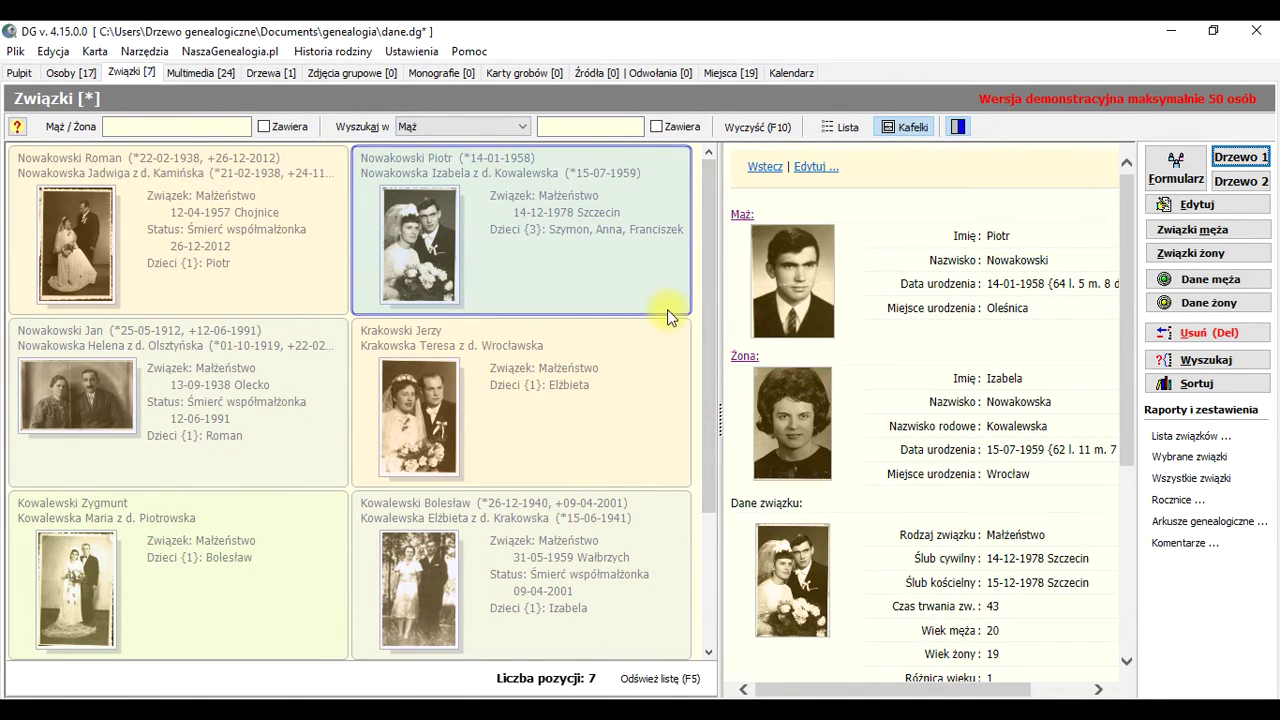
- Generate the ancestor tree of the wife in the selected marriage and move its window aside to uncover the main tabs
click(1237, 182)
click(1055, 205)
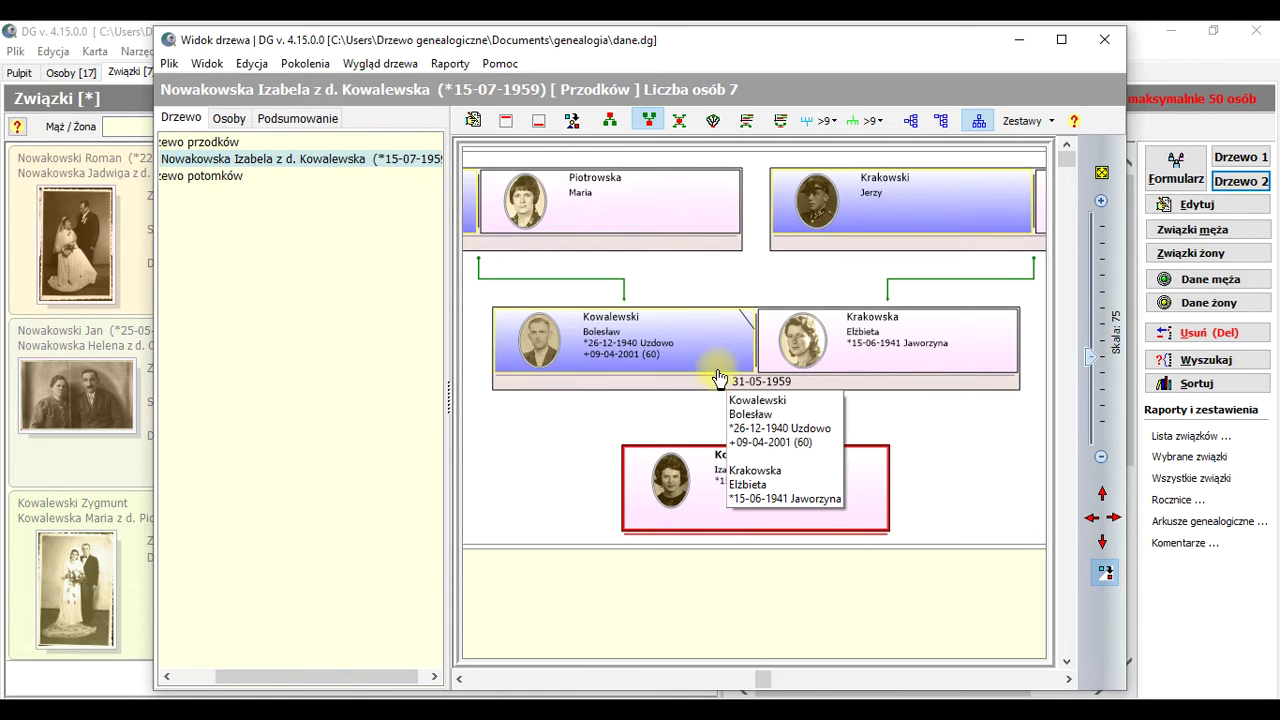
scroll(937, 189, down, 2)
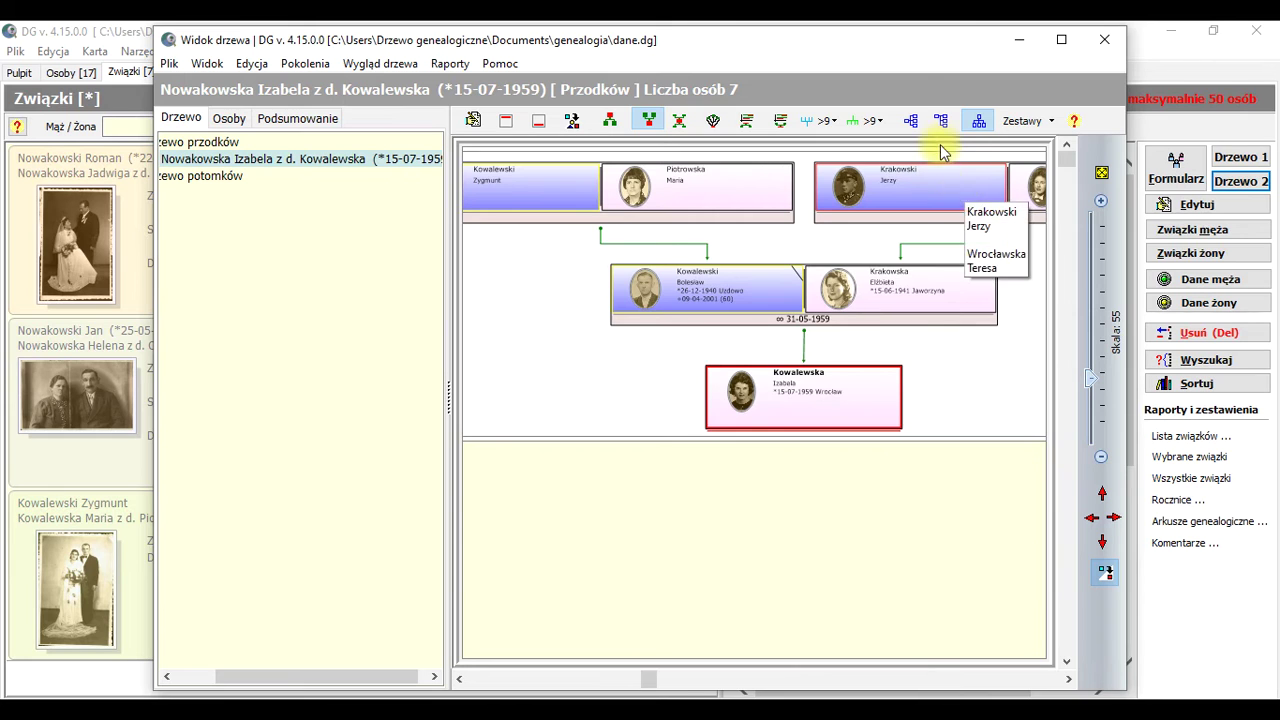
drag(861, 34, 981, 40)
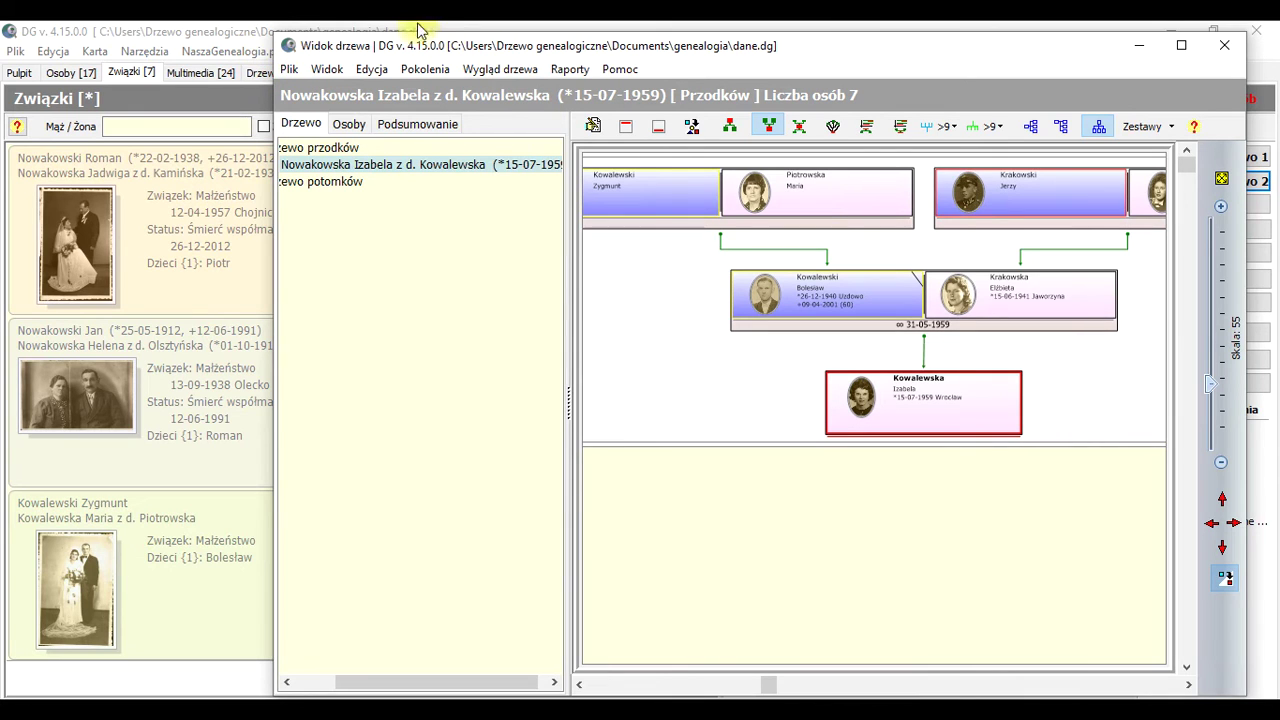
- Close the wife's tree view and save it to the tree list with the suggested name and settings
click(289, 75)
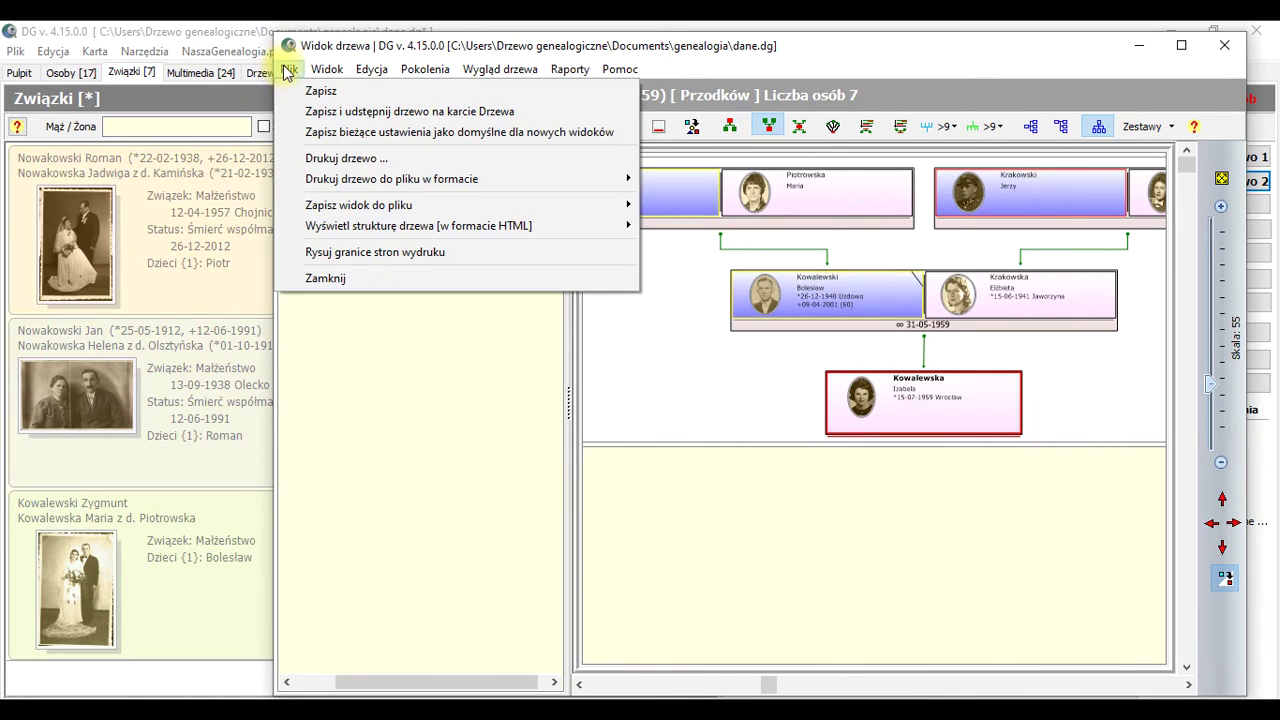
click(340, 277)
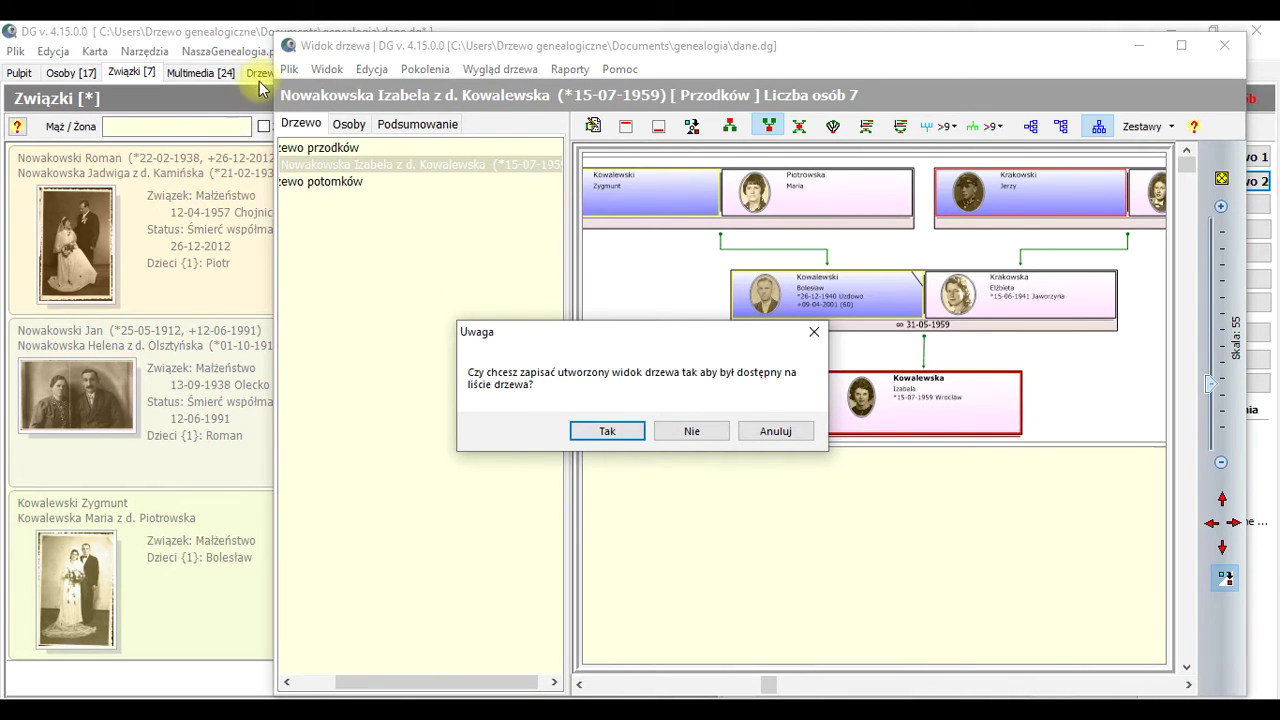
click(627, 429)
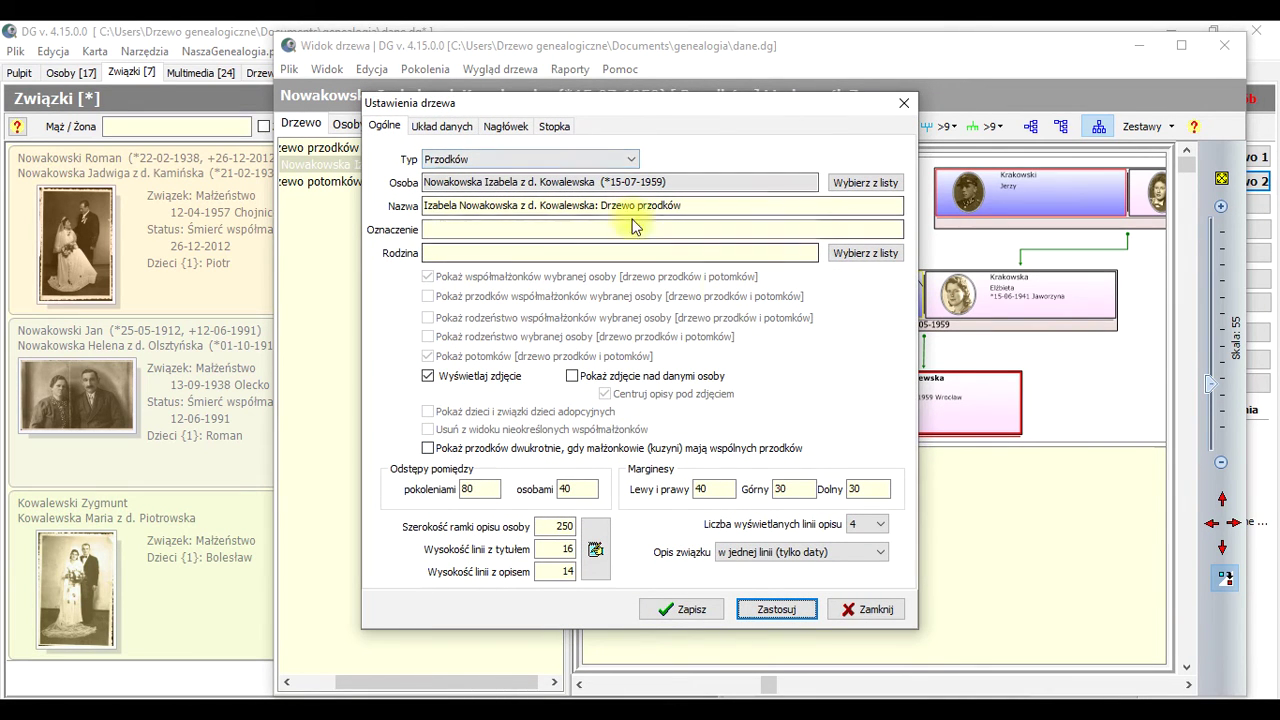
click(700, 610)
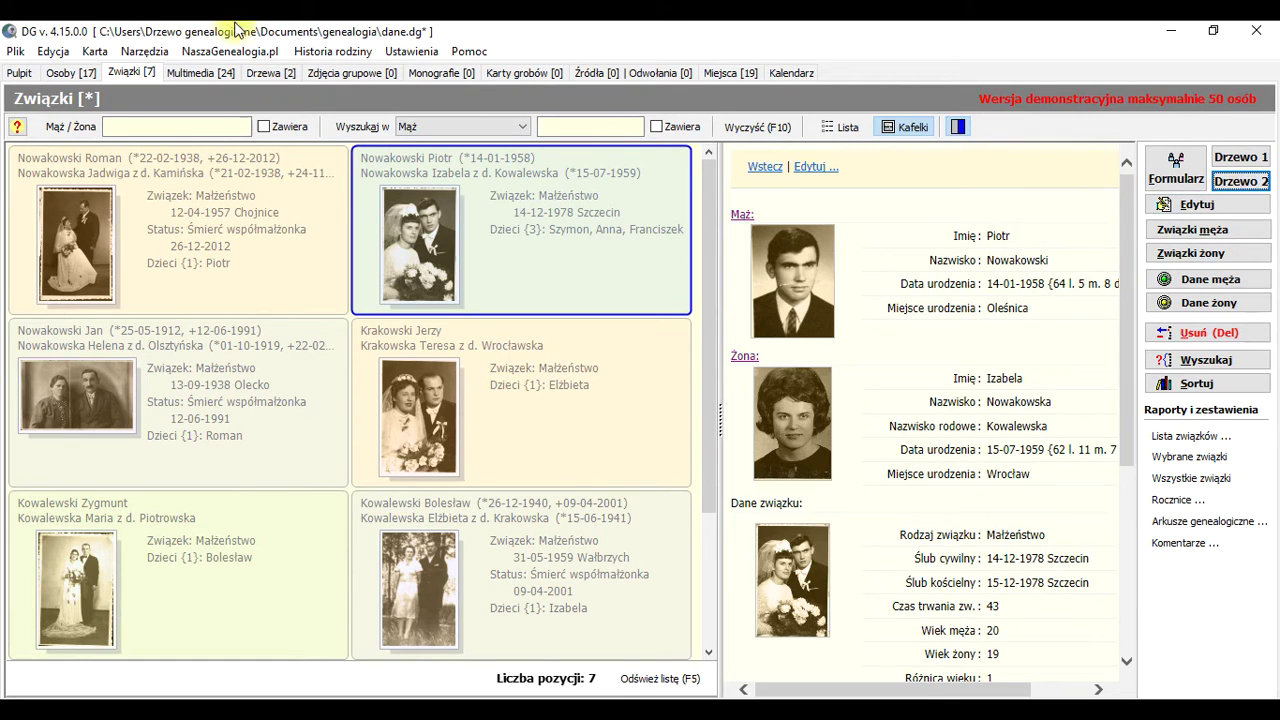
- Show the list of saved trees, select the wife's tree and widen the Nazwa column to fit its full name
click(265, 72)
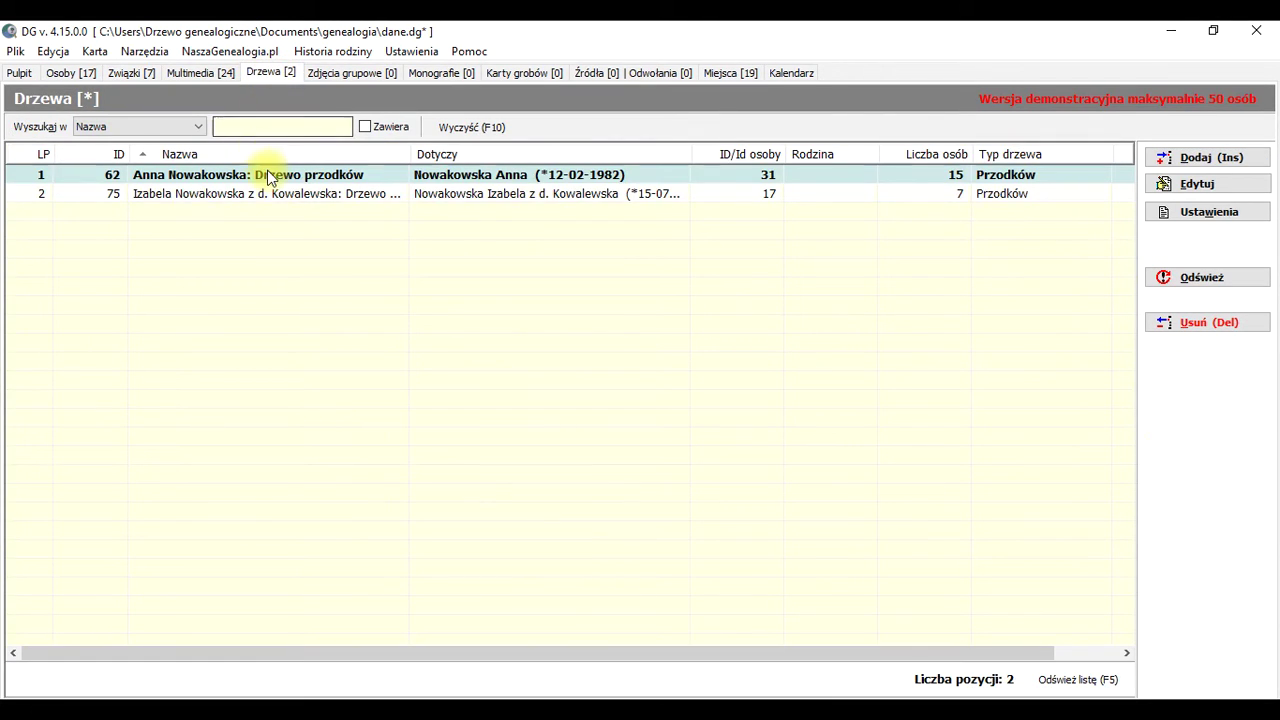
click(329, 196)
drag(412, 155, 529, 155)
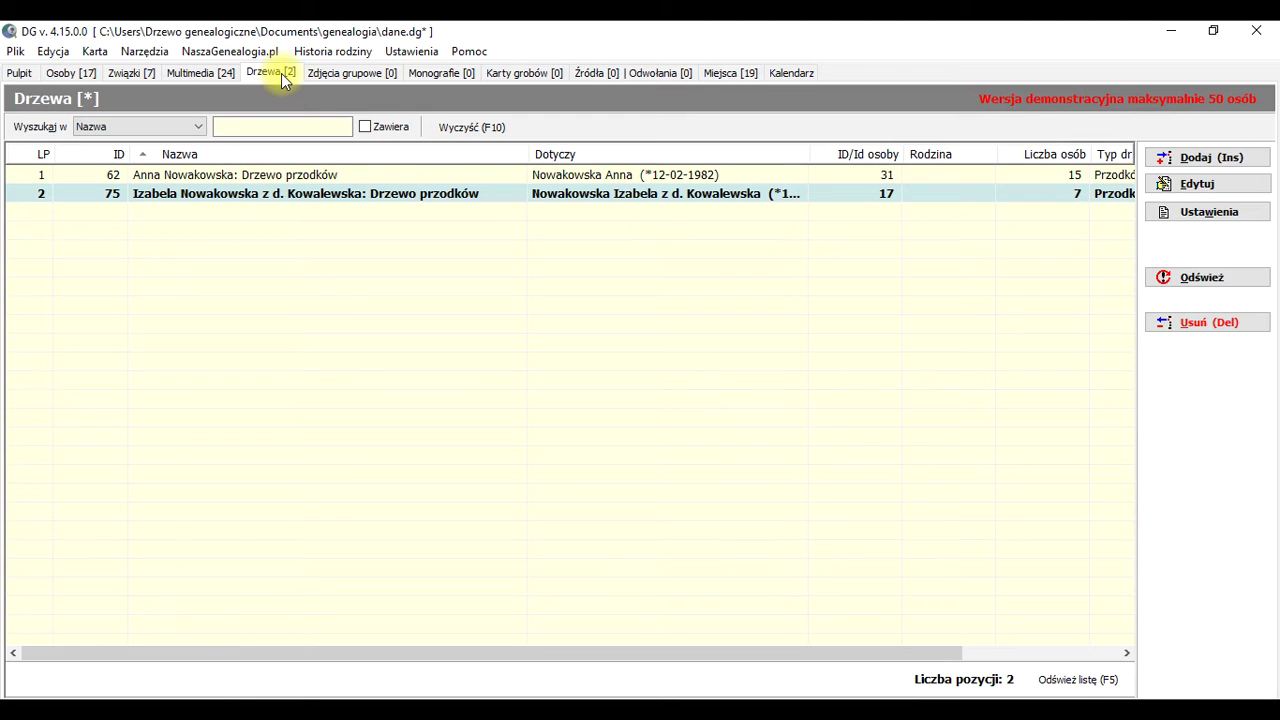
- Look over the people and relationships lists, and return to the first entry among the saved trees
click(88, 72)
click(138, 78)
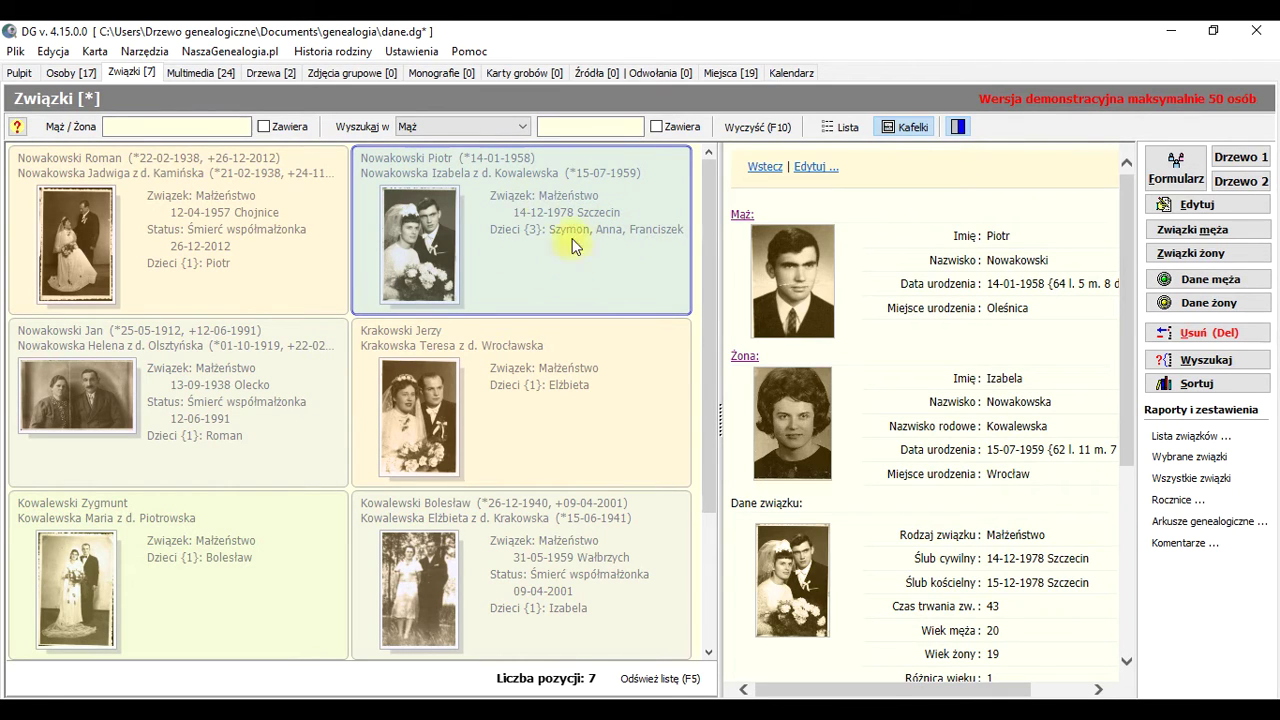
click(276, 75)
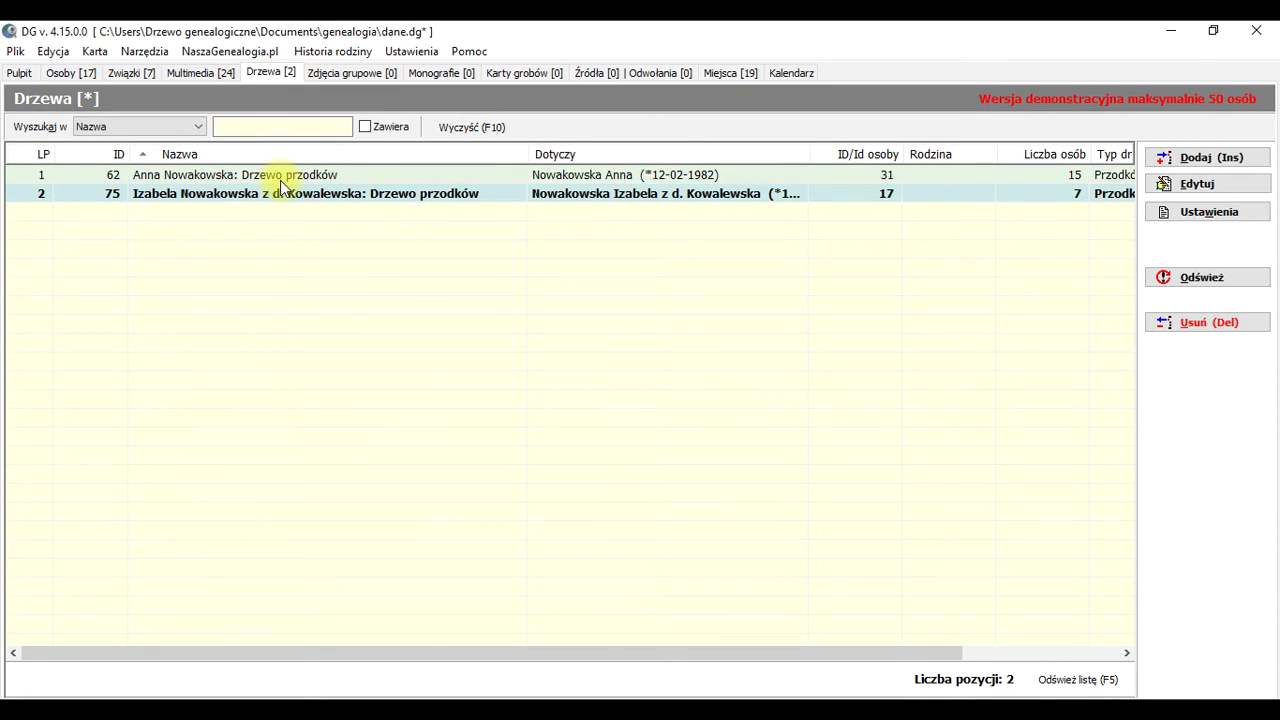
click(188, 178)
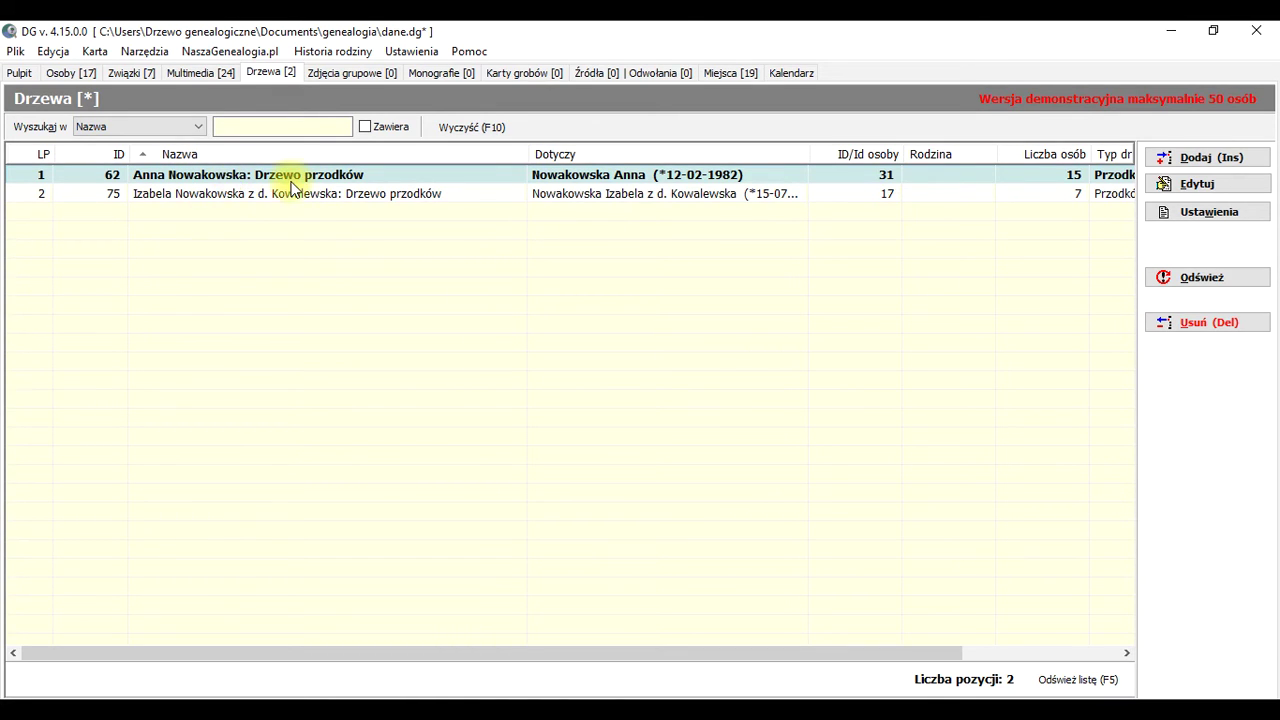
- Rename the wife's saved tree to "Drzewo przodków - " followed by her full name, without the old suffix, and save the settings
click(241, 196)
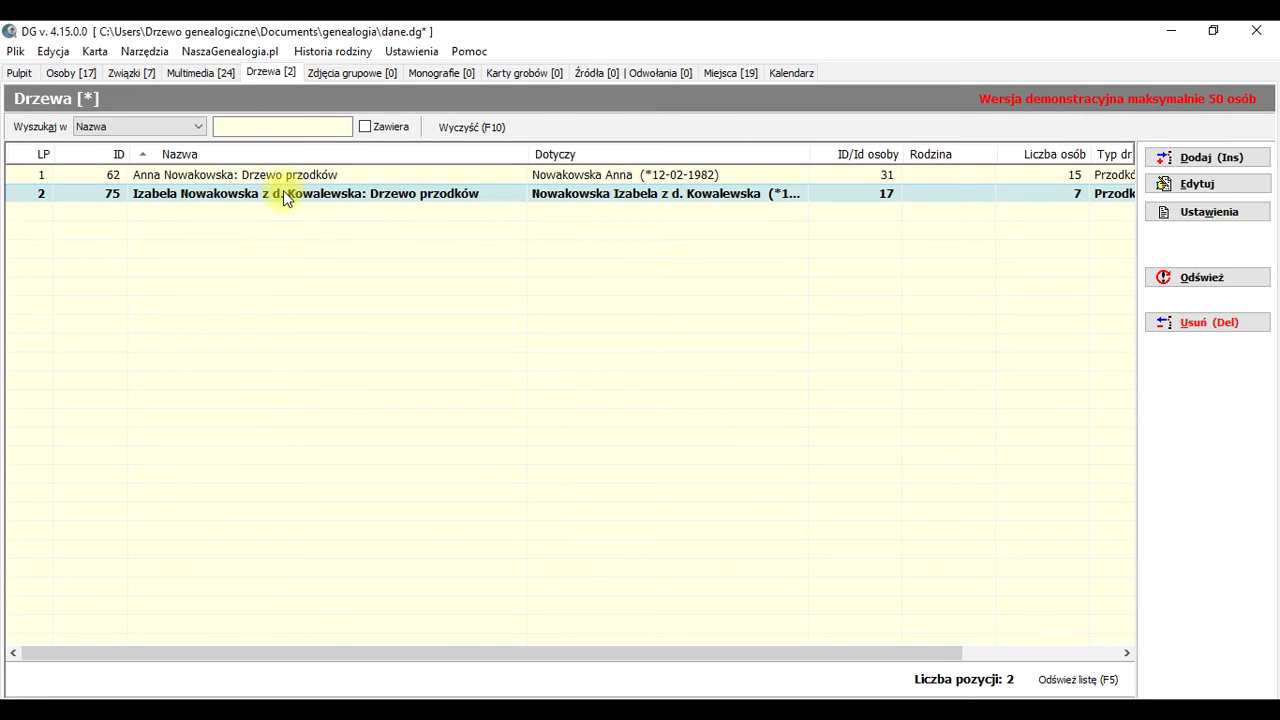
click(1238, 218)
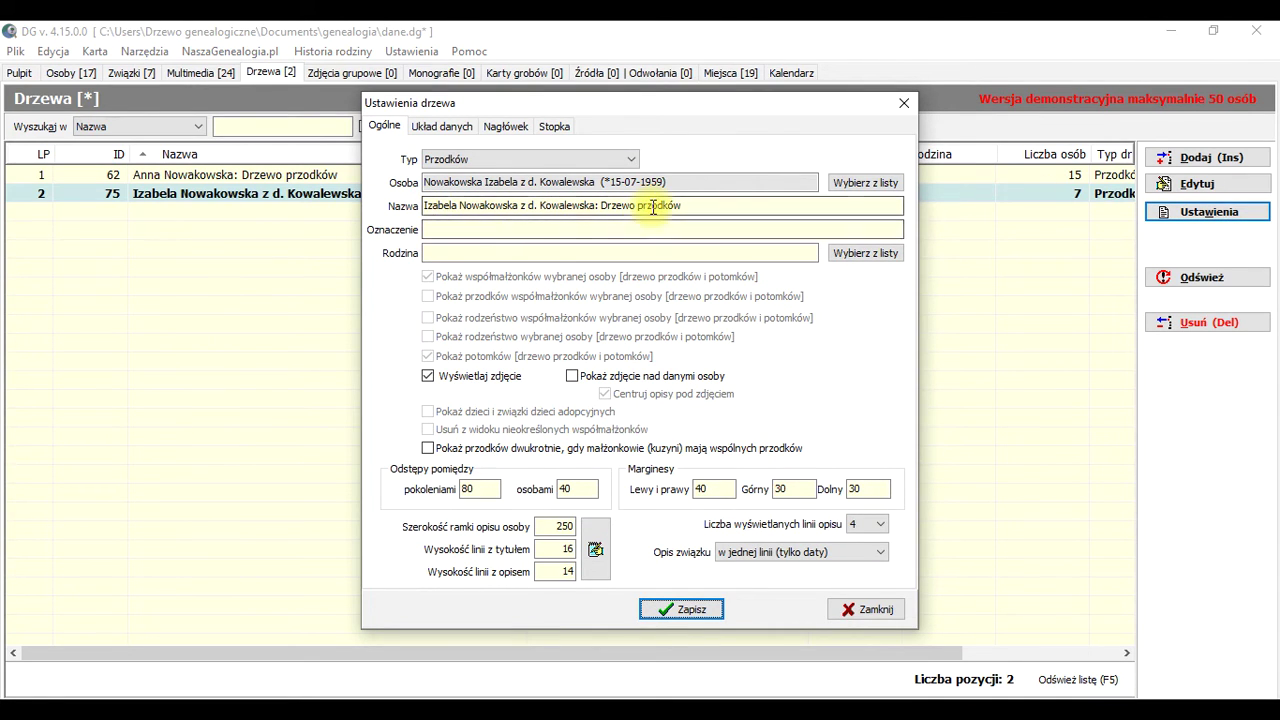
click(689, 207)
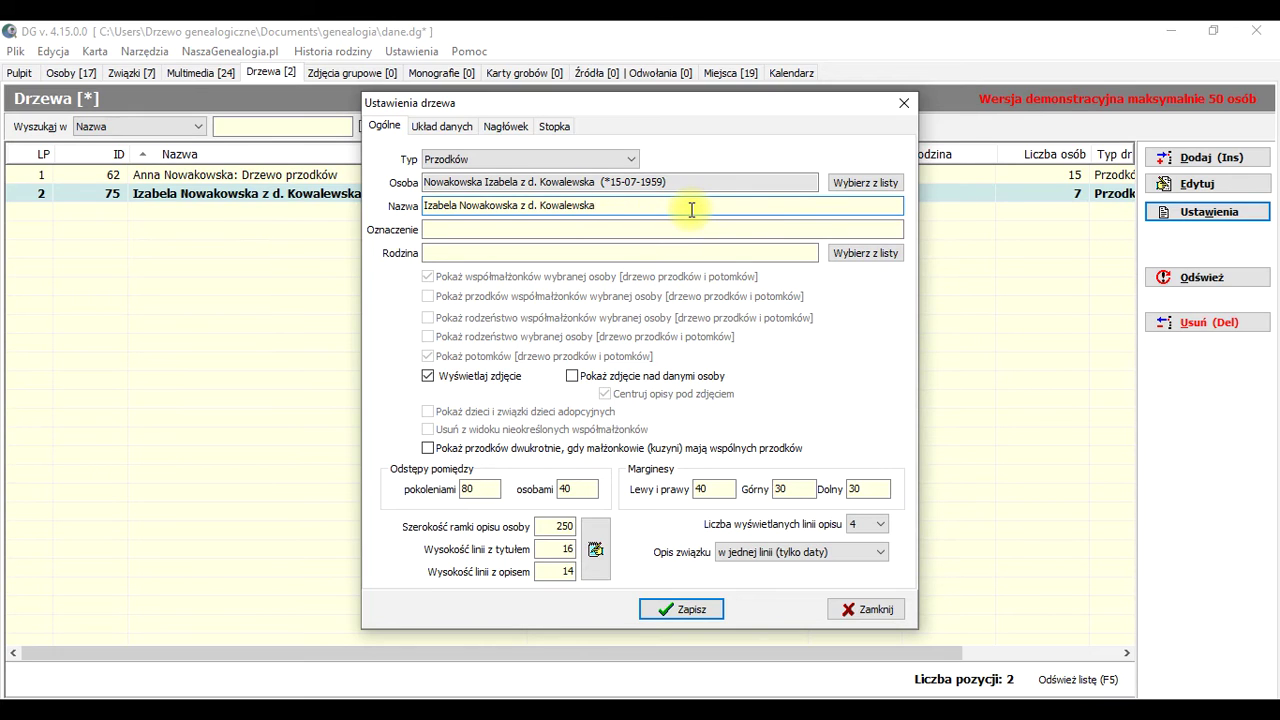
click(523, 227)
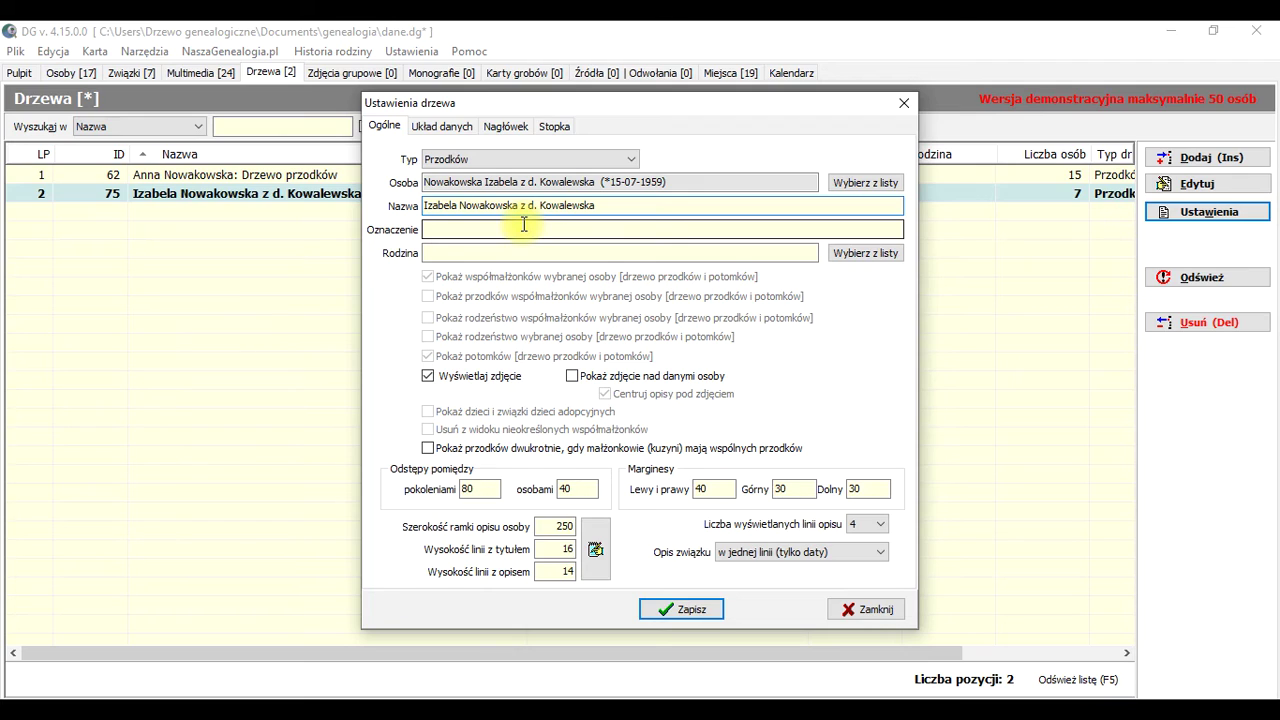
text(Drzewo )
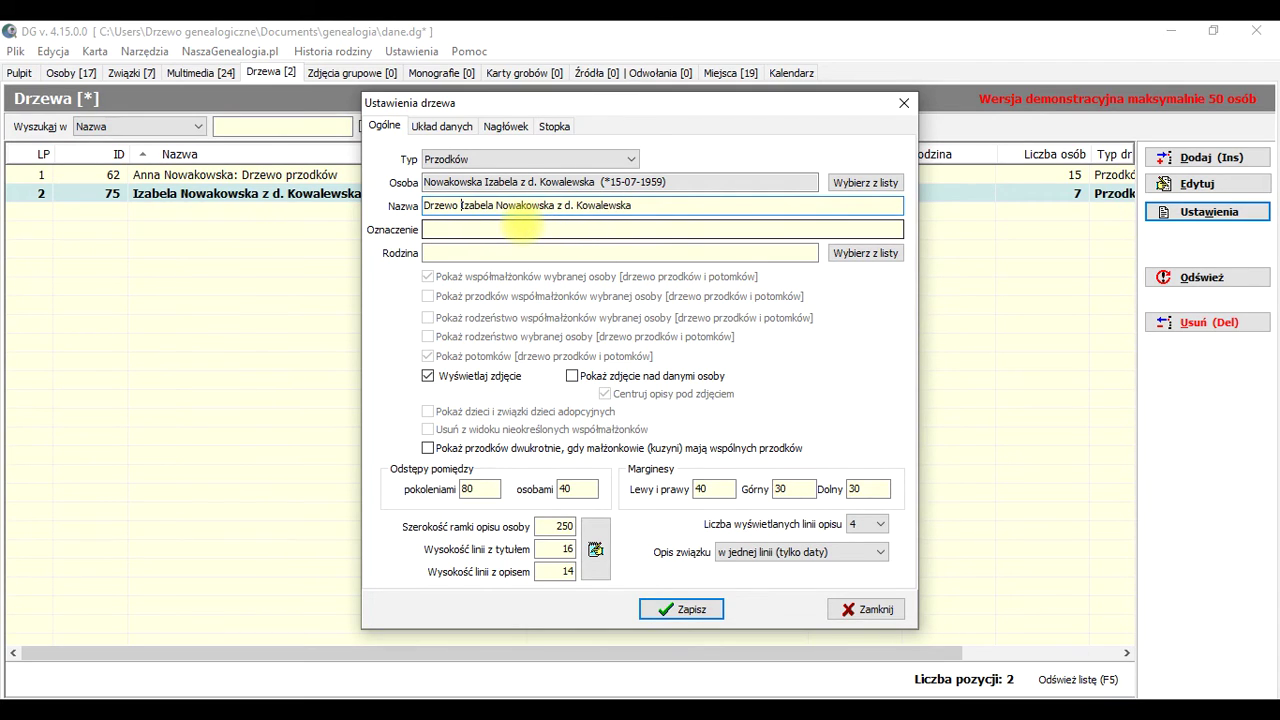
text(przd)
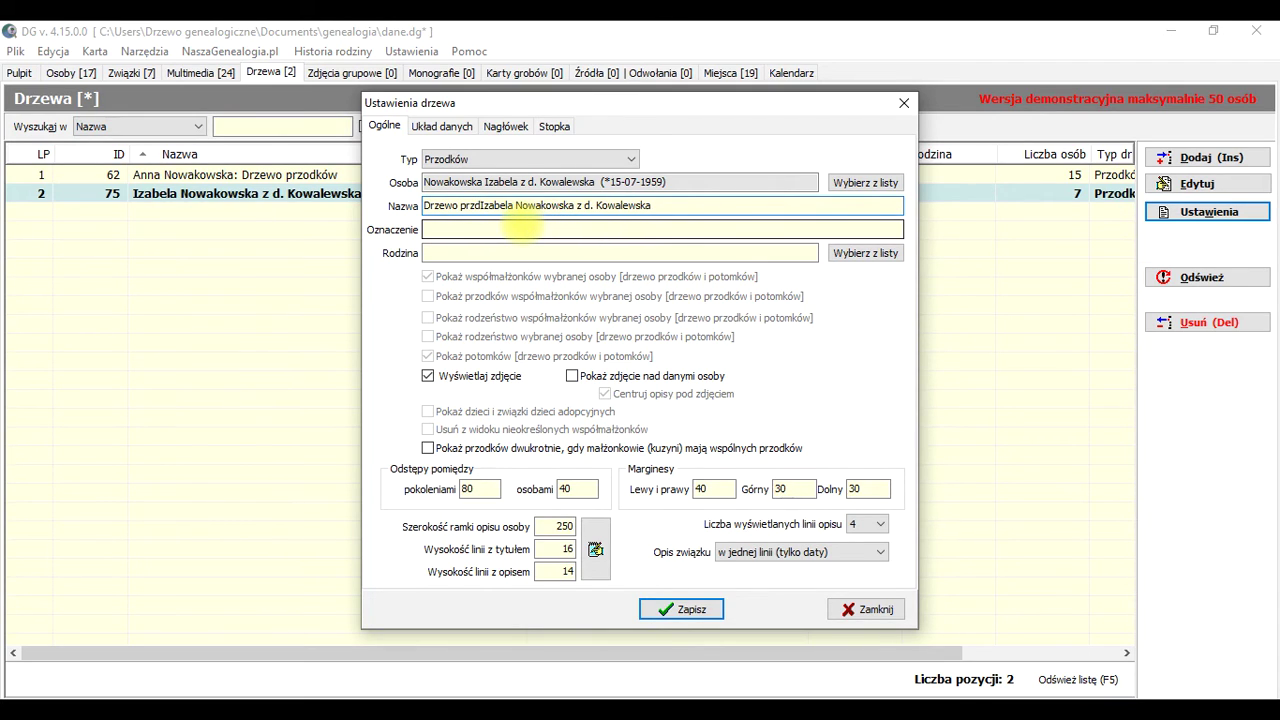
key(BackSpace)
text(odk)
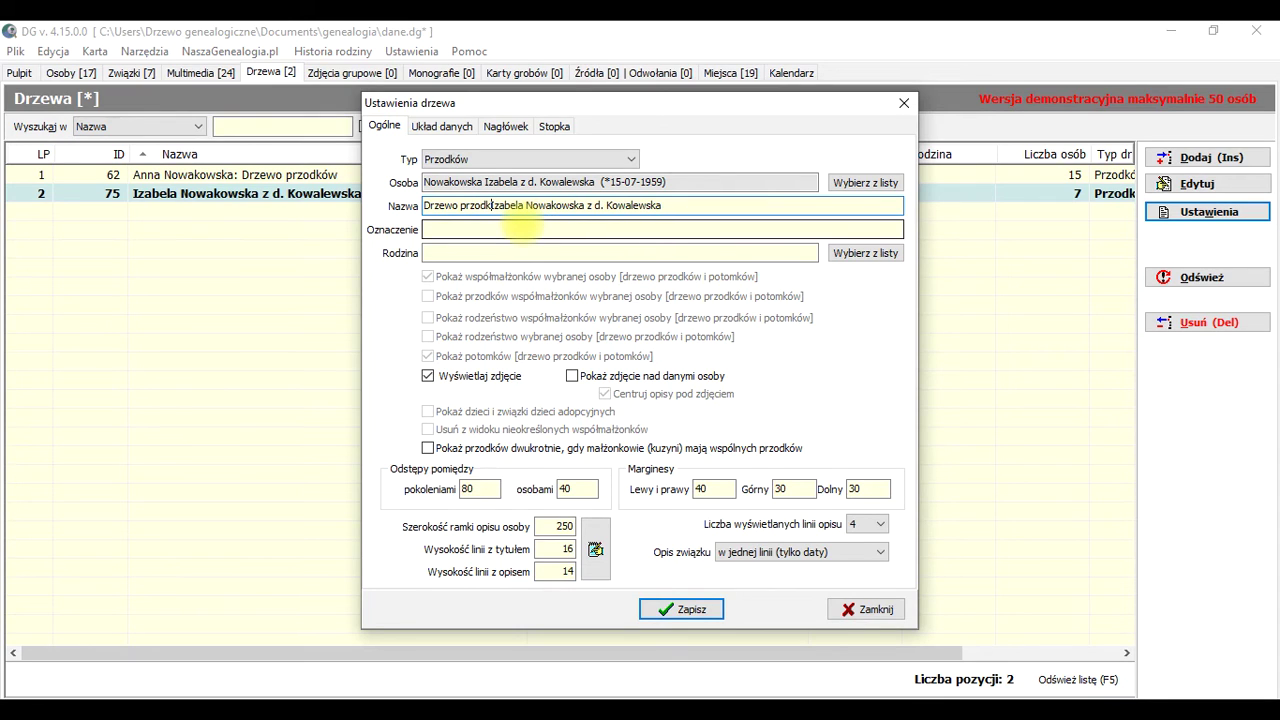
text(ów)
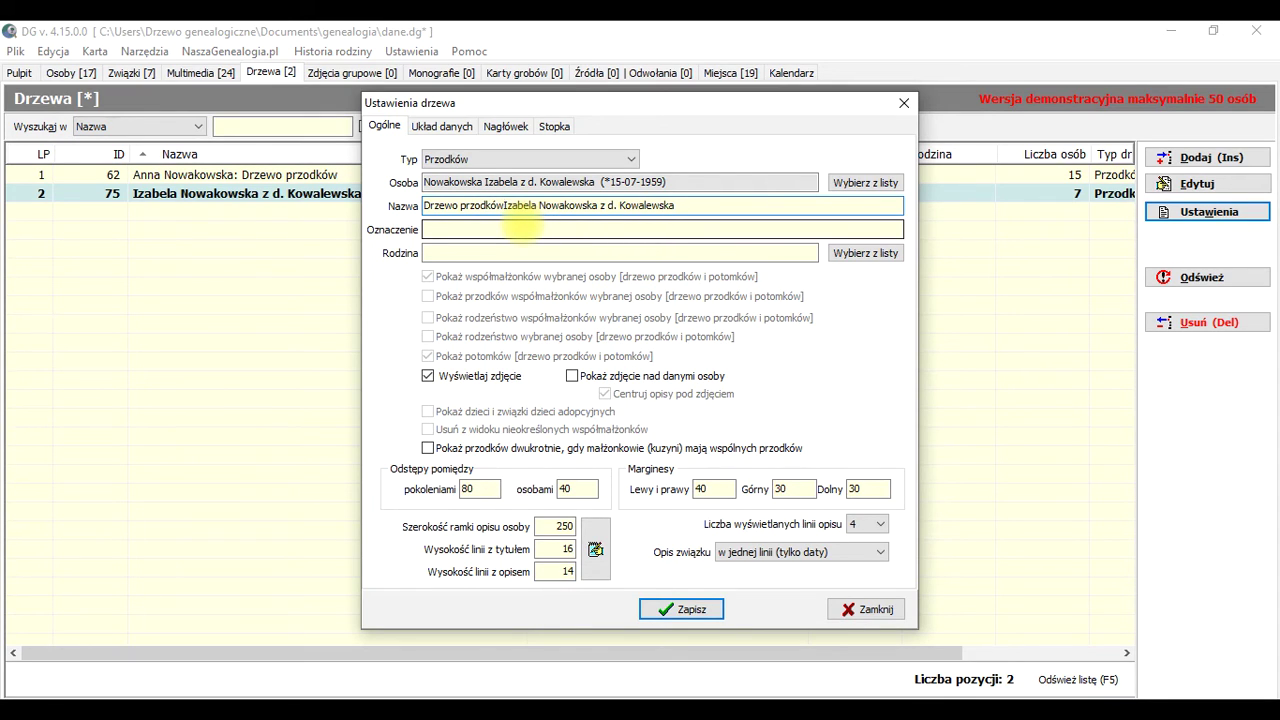
text( -)
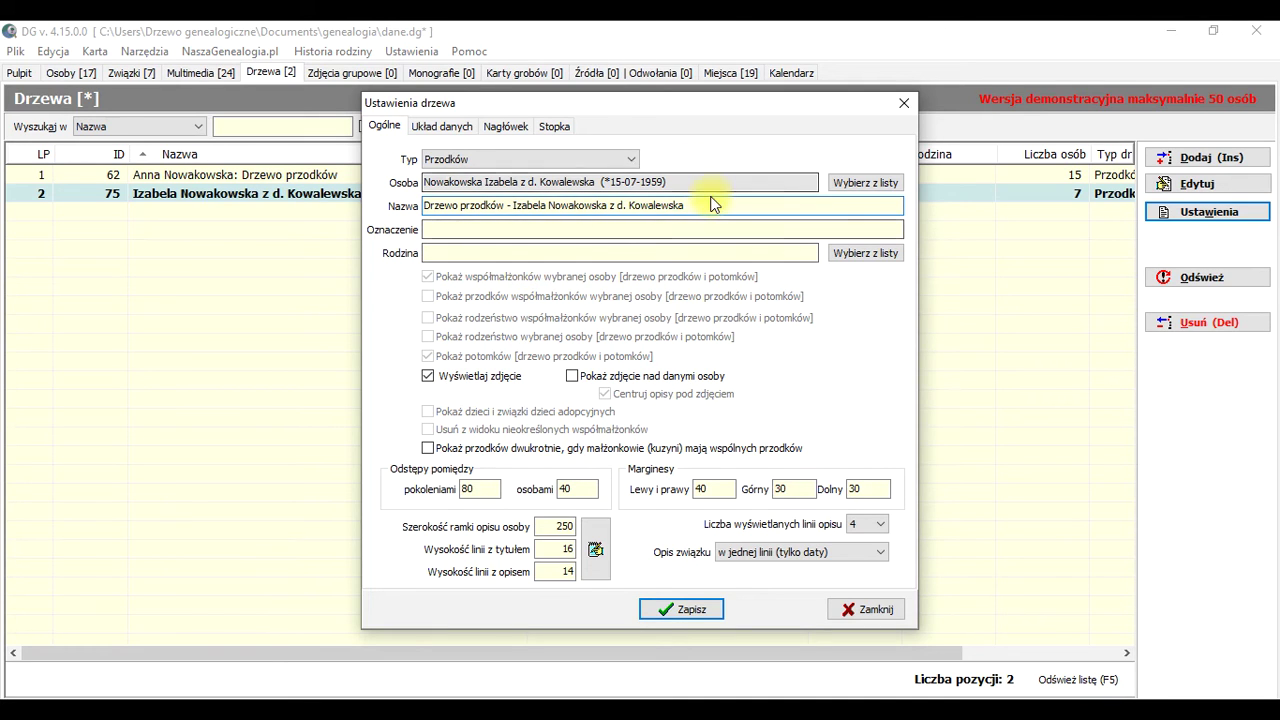
click(693, 610)
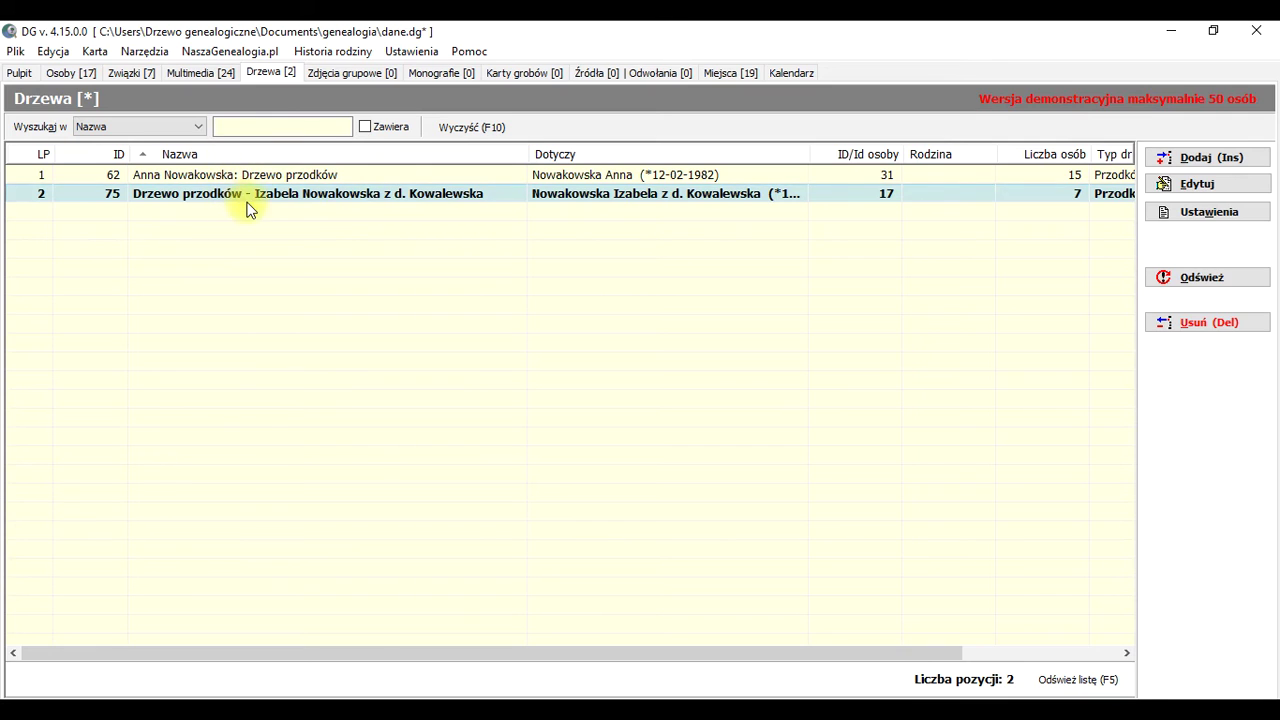
- Compare the two saved tree entries, open the wife's renamed ancestor tree for viewing and close it
ctrl+click(263, 176)
click(266, 198)
click(265, 177)
click(278, 200)
click(276, 198)
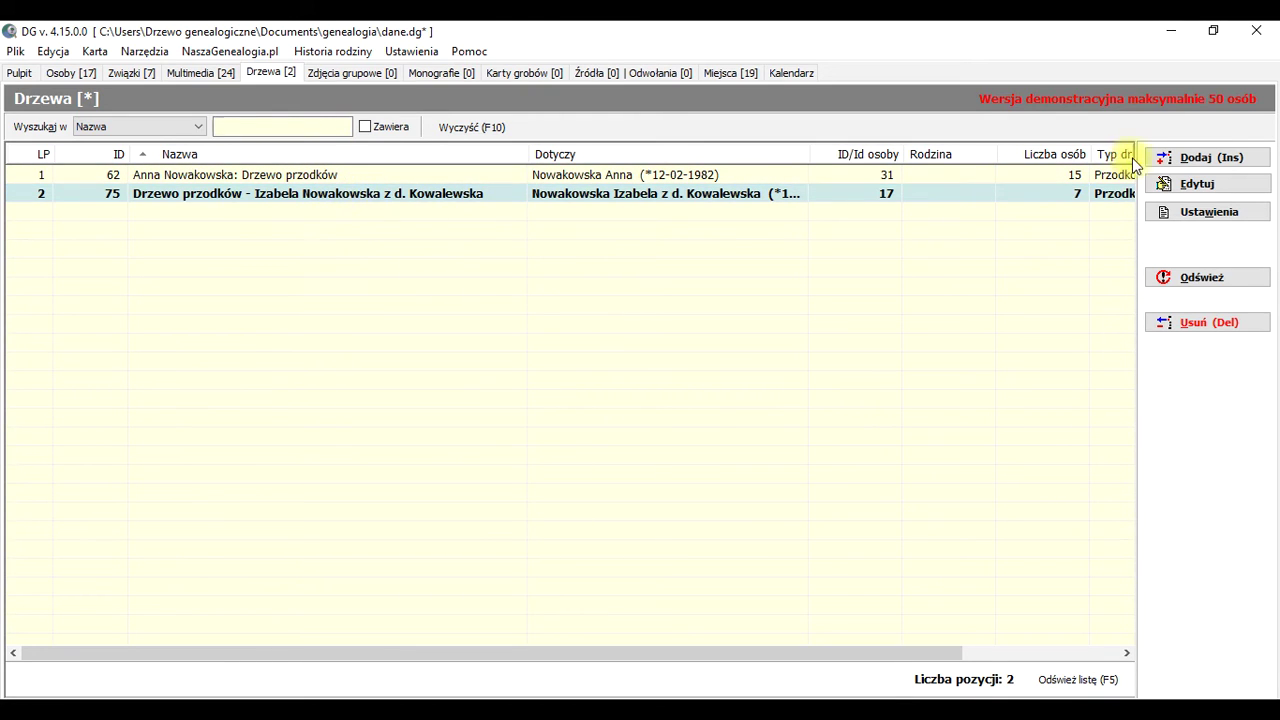
click(1199, 184)
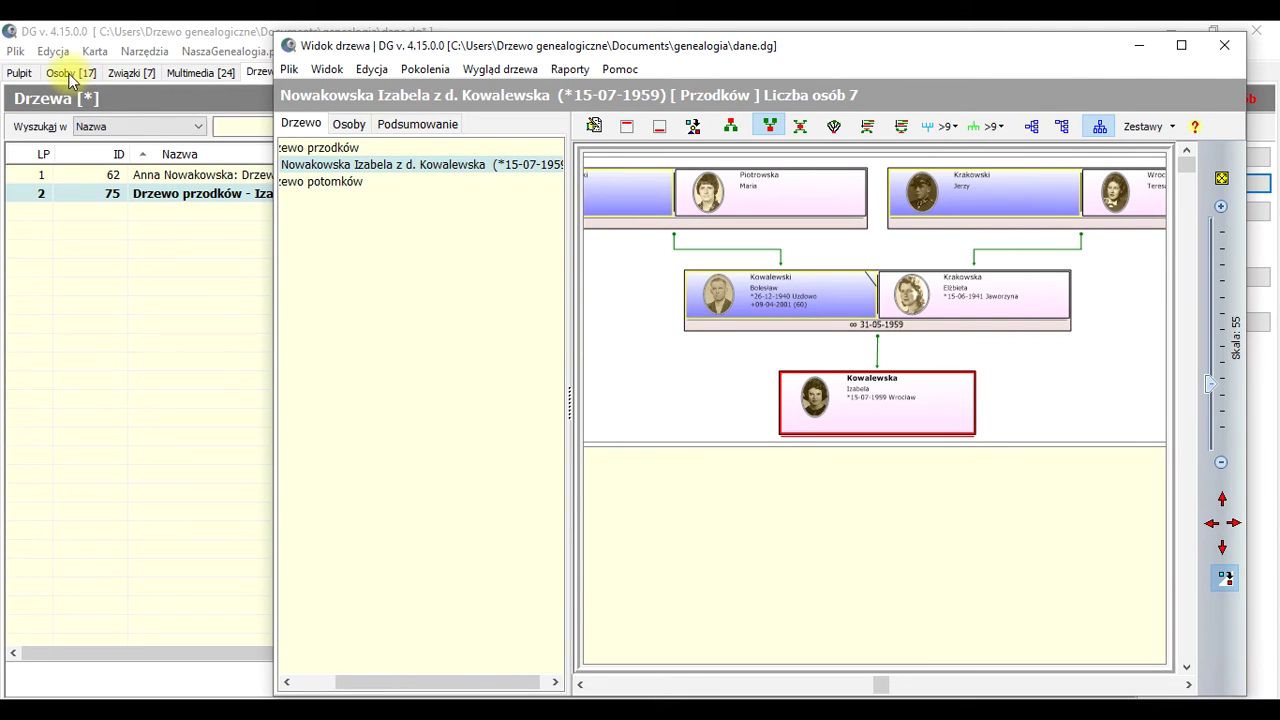
click(1227, 55)
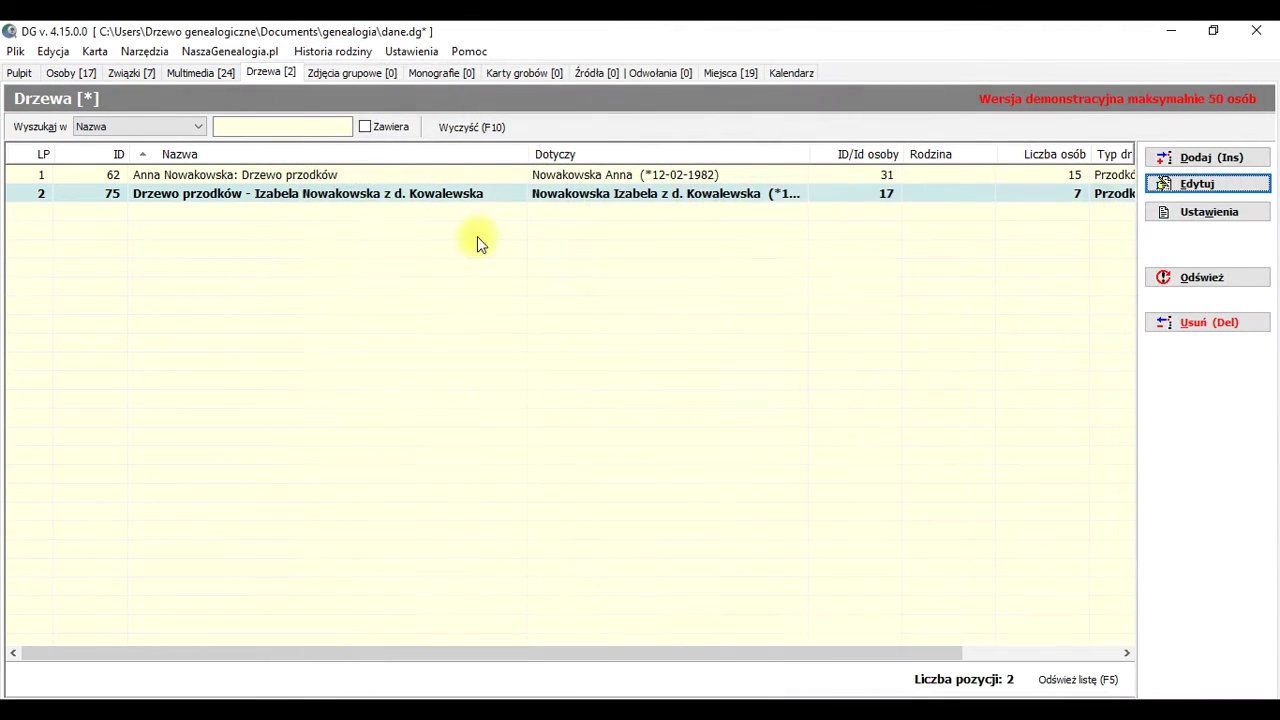
- Open the first saved ancestor tree, ID 62, for viewing and close it
click(369, 176)
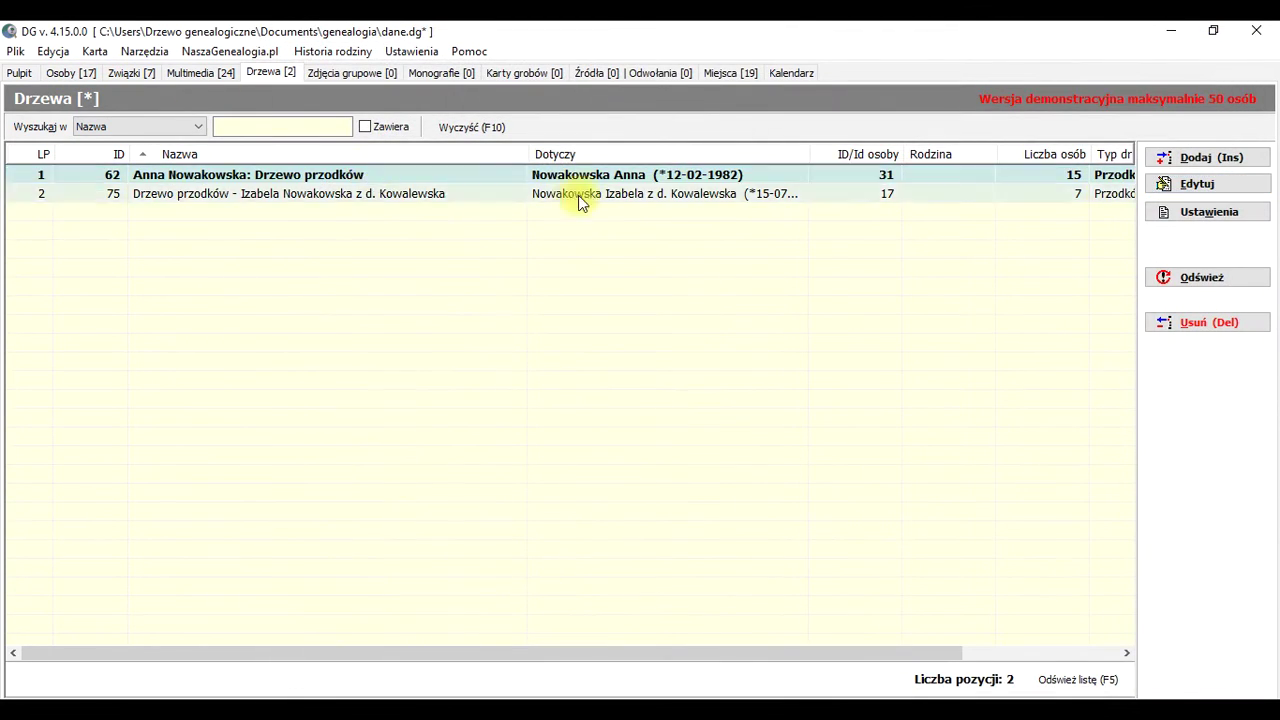
click(1247, 187)
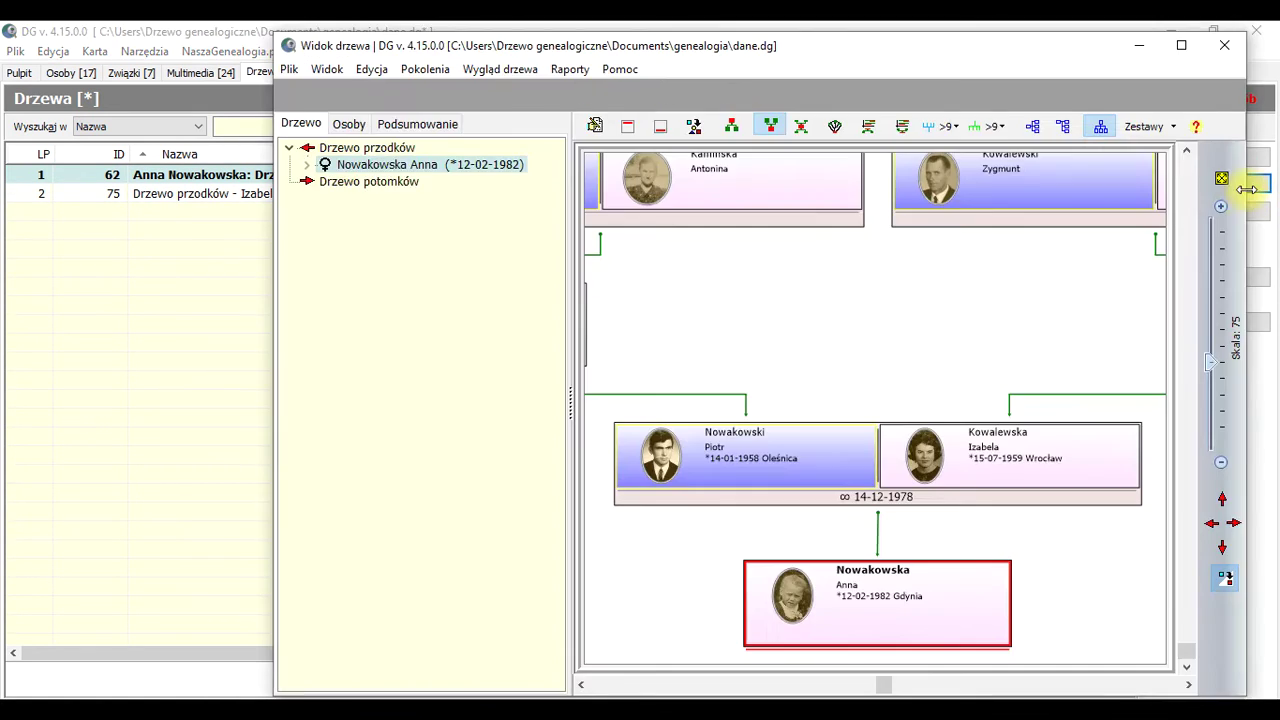
click(1237, 49)
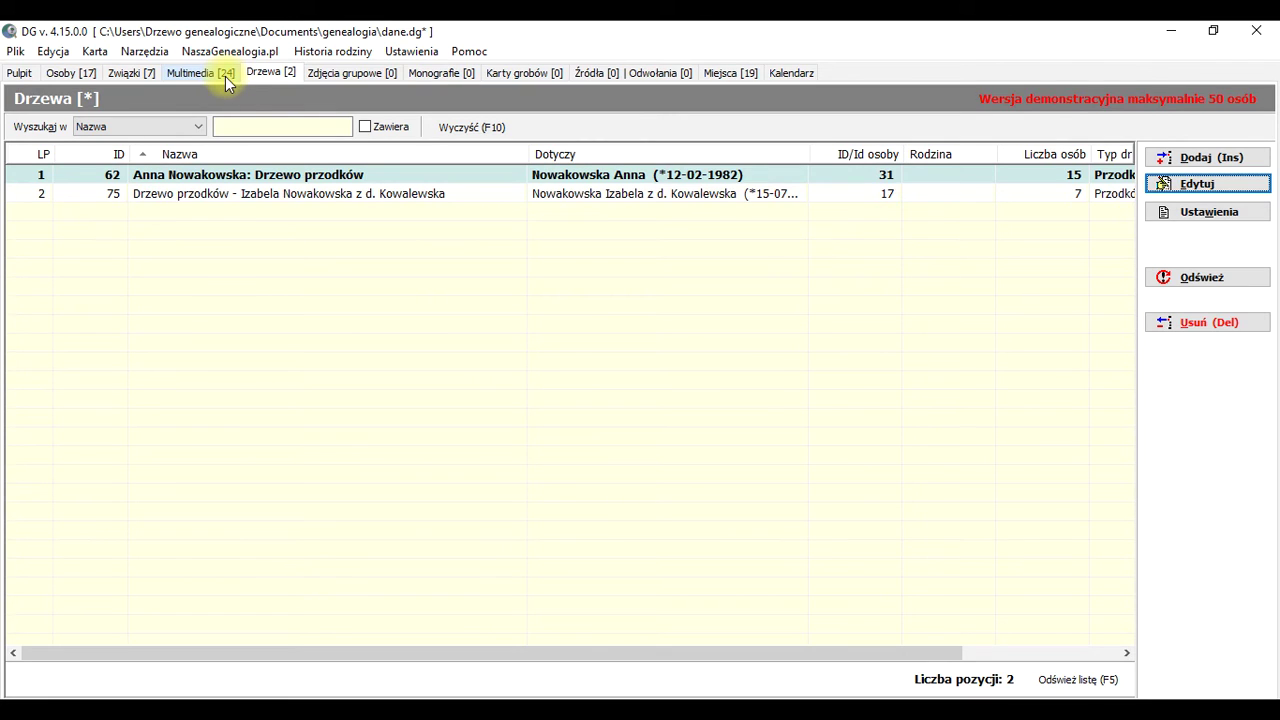
- Look through the relationships list and bring up the multimedia collection
click(127, 75)
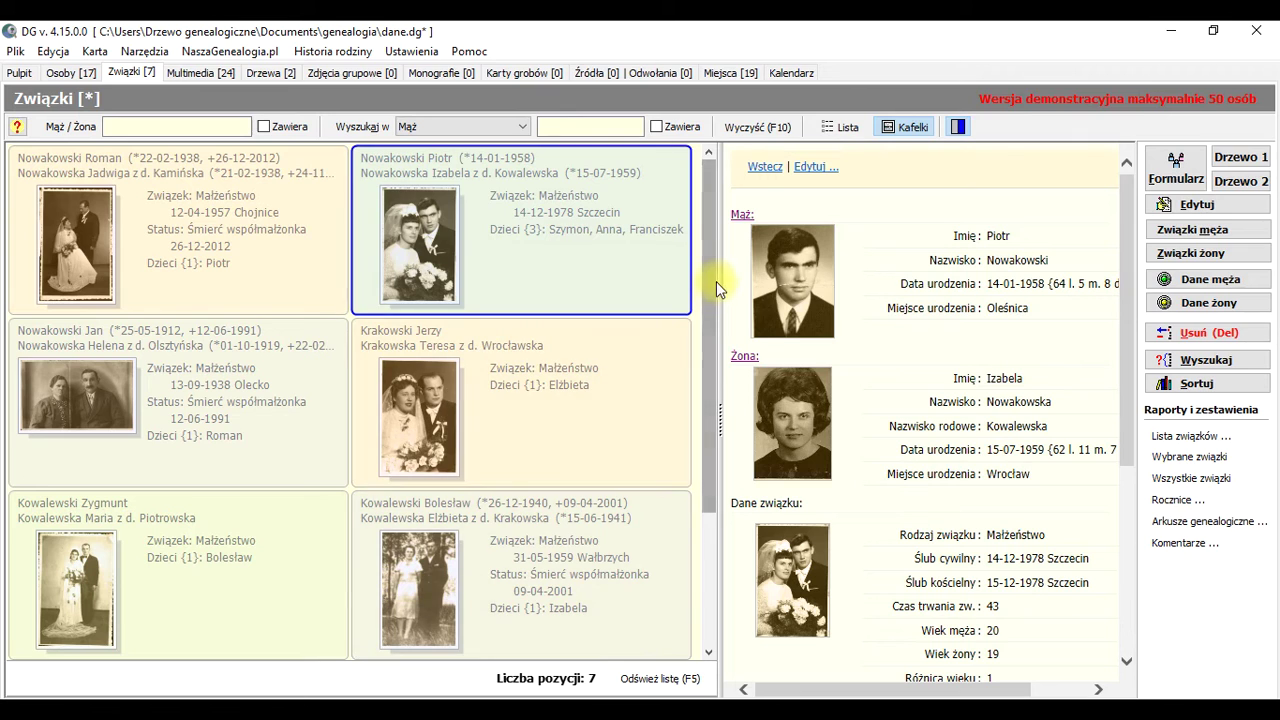
drag(710, 285, 702, 428)
scroll(702, 428, up, 3)
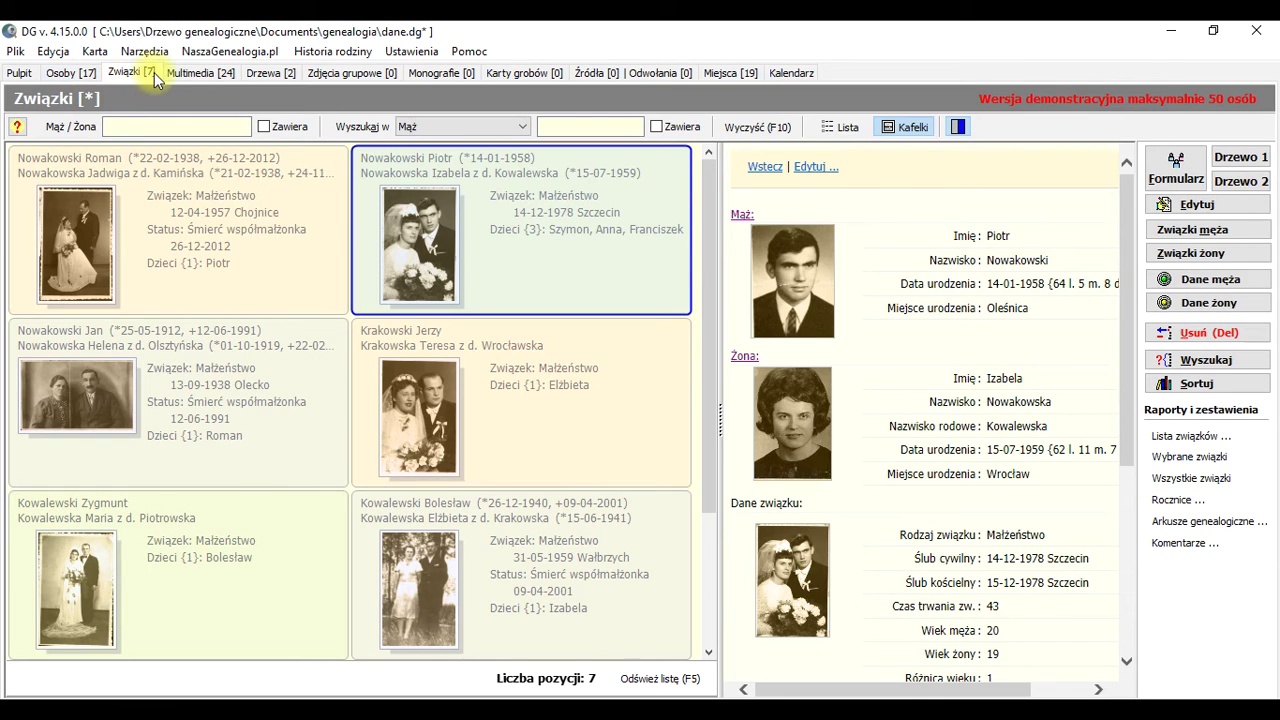
click(196, 72)
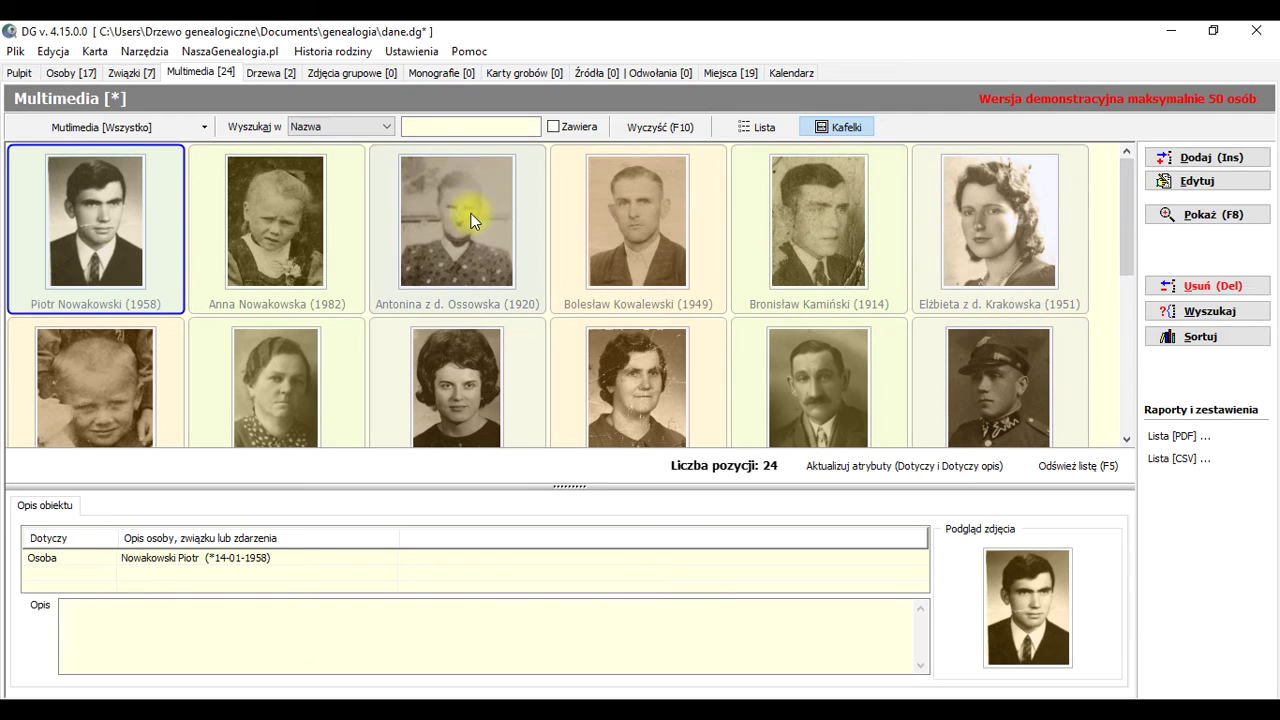
- Look through all the photo tiles in the multimedia collection and check the descriptions of the second and third photos
drag(1128, 200, 1058, 329)
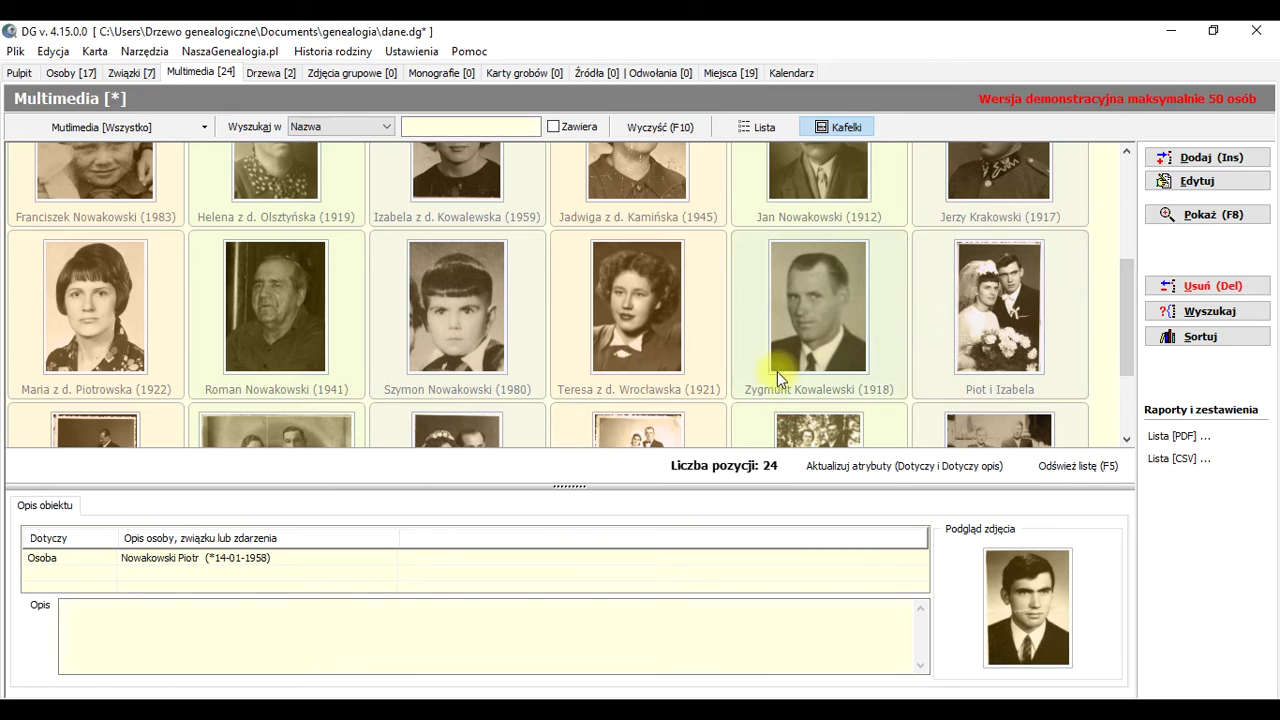
scroll(772, 375, down, 2)
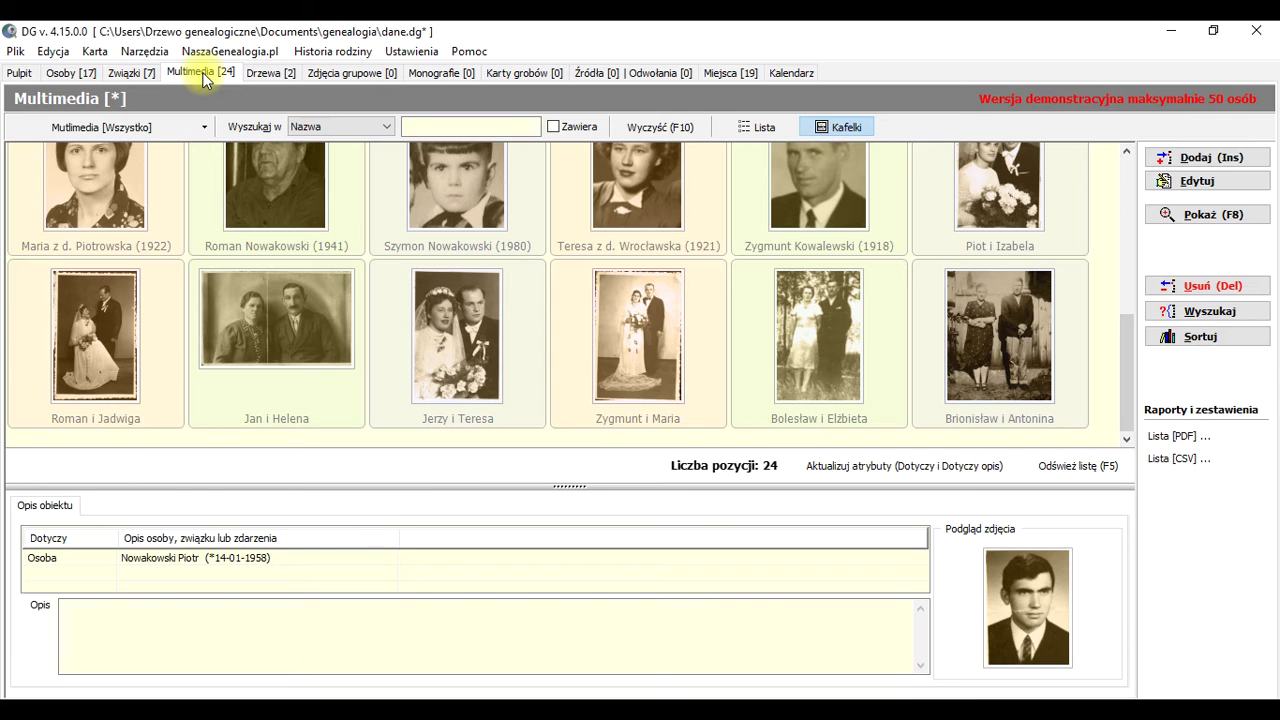
scroll(556, 298, up, 5)
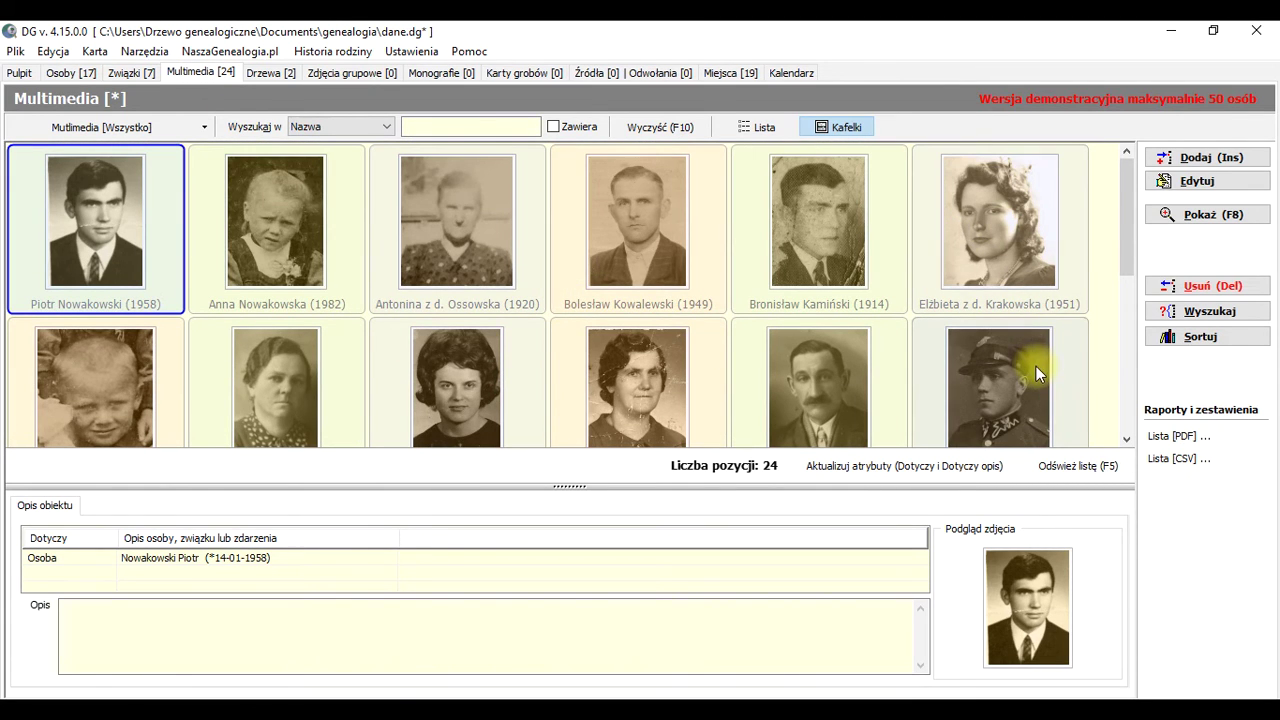
click(355, 220)
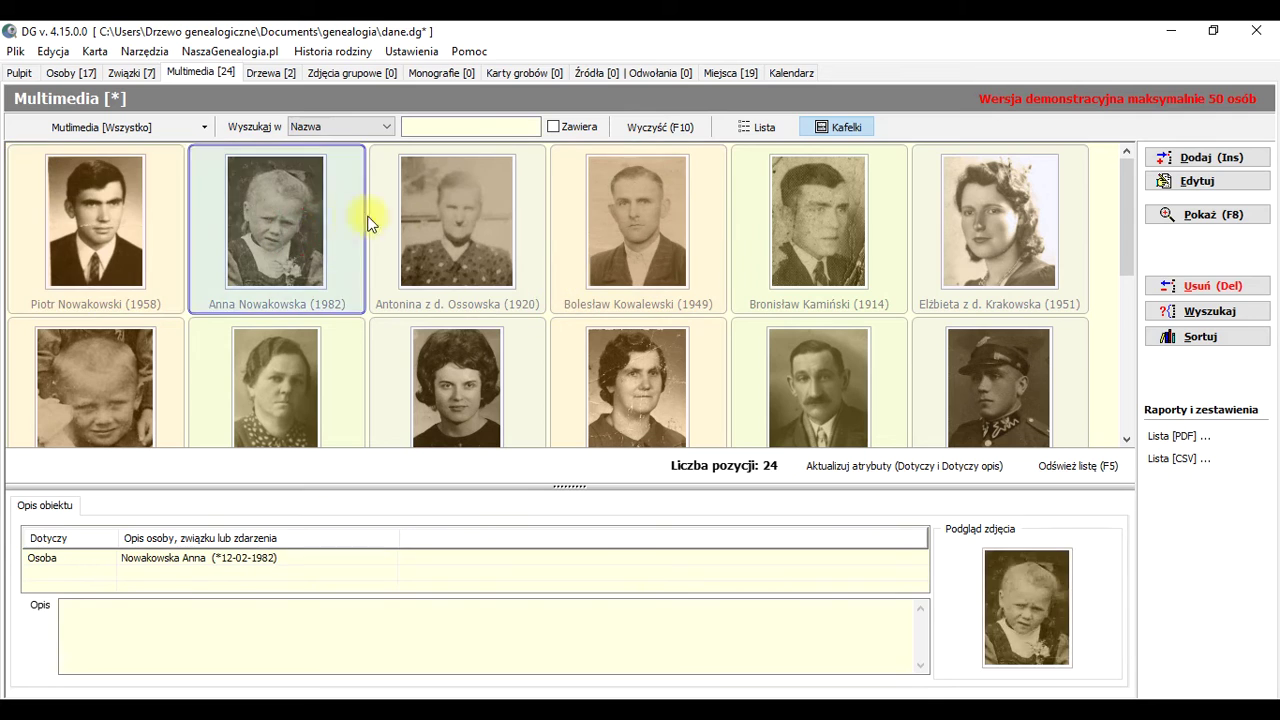
click(458, 225)
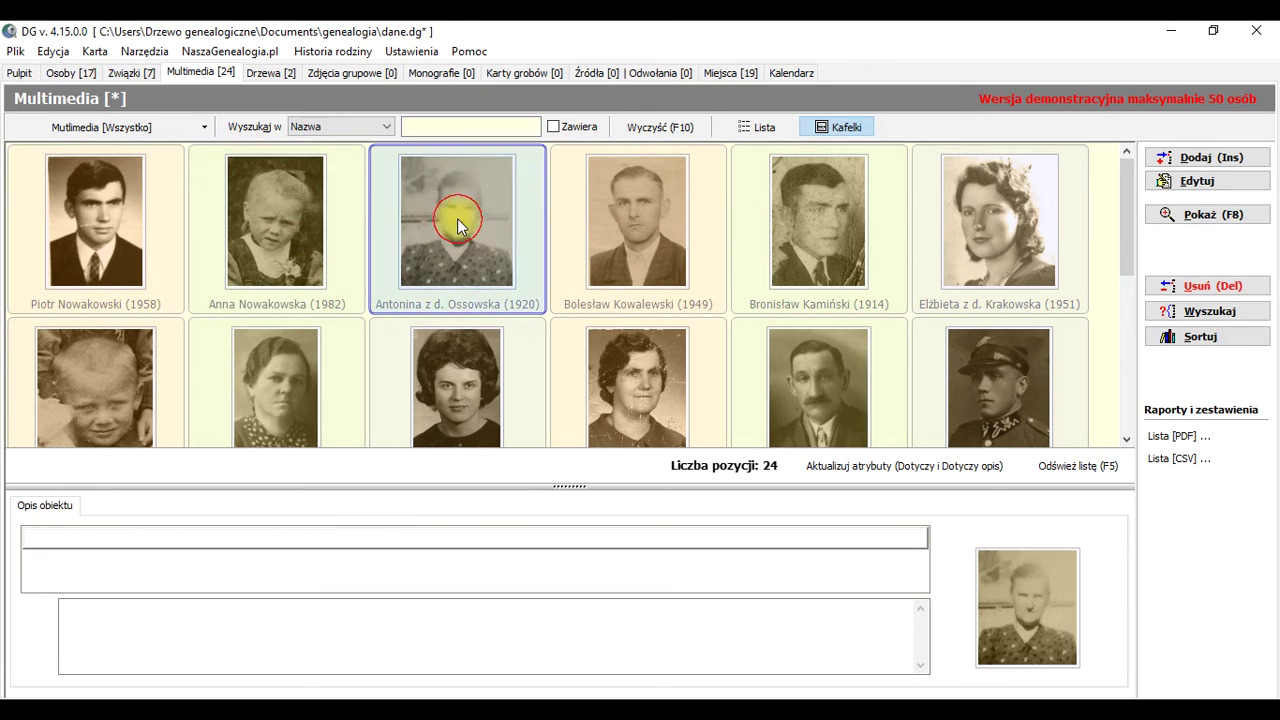
- Show the multimedia collection as a list and select the first photo entry, ID 5
click(766, 128)
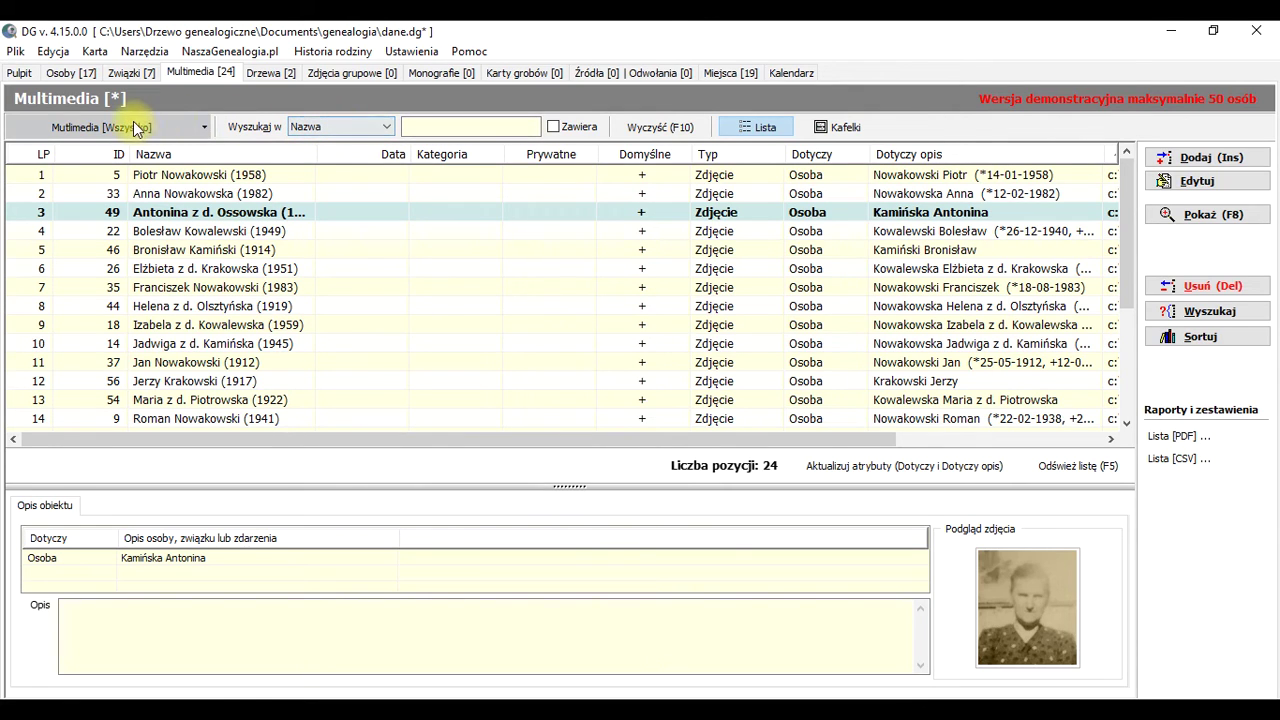
click(430, 126)
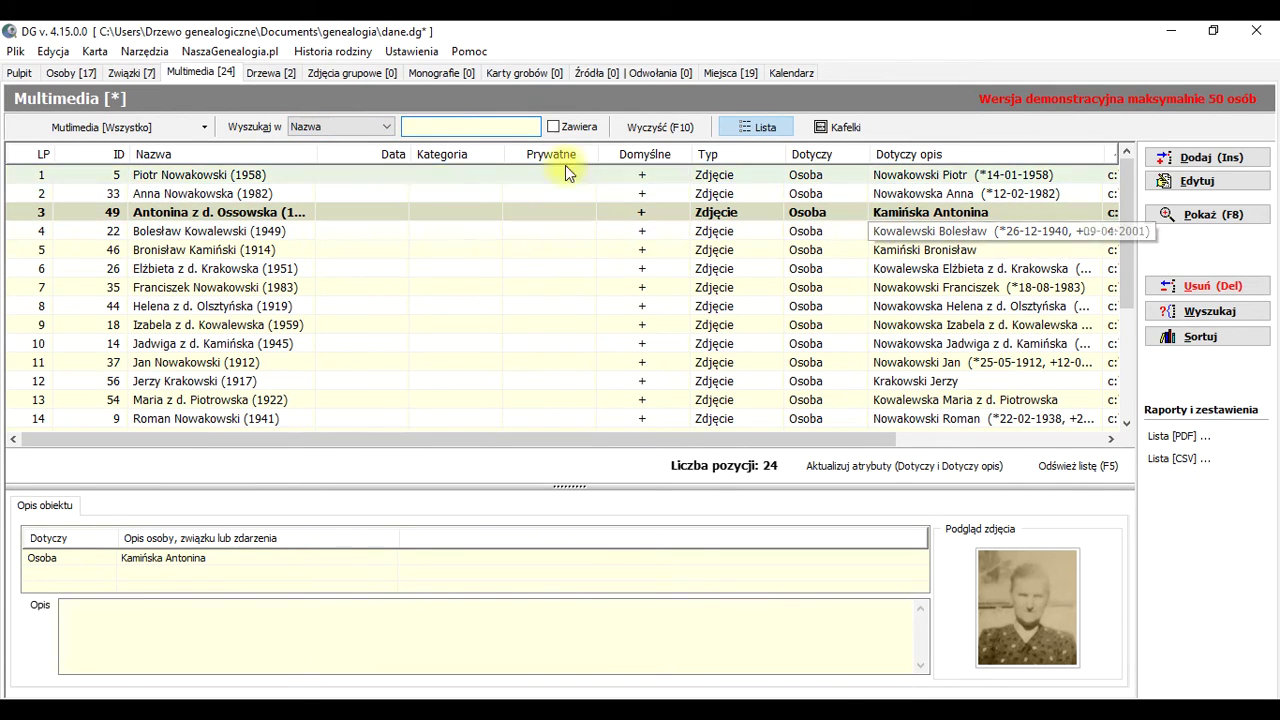
click(384, 128)
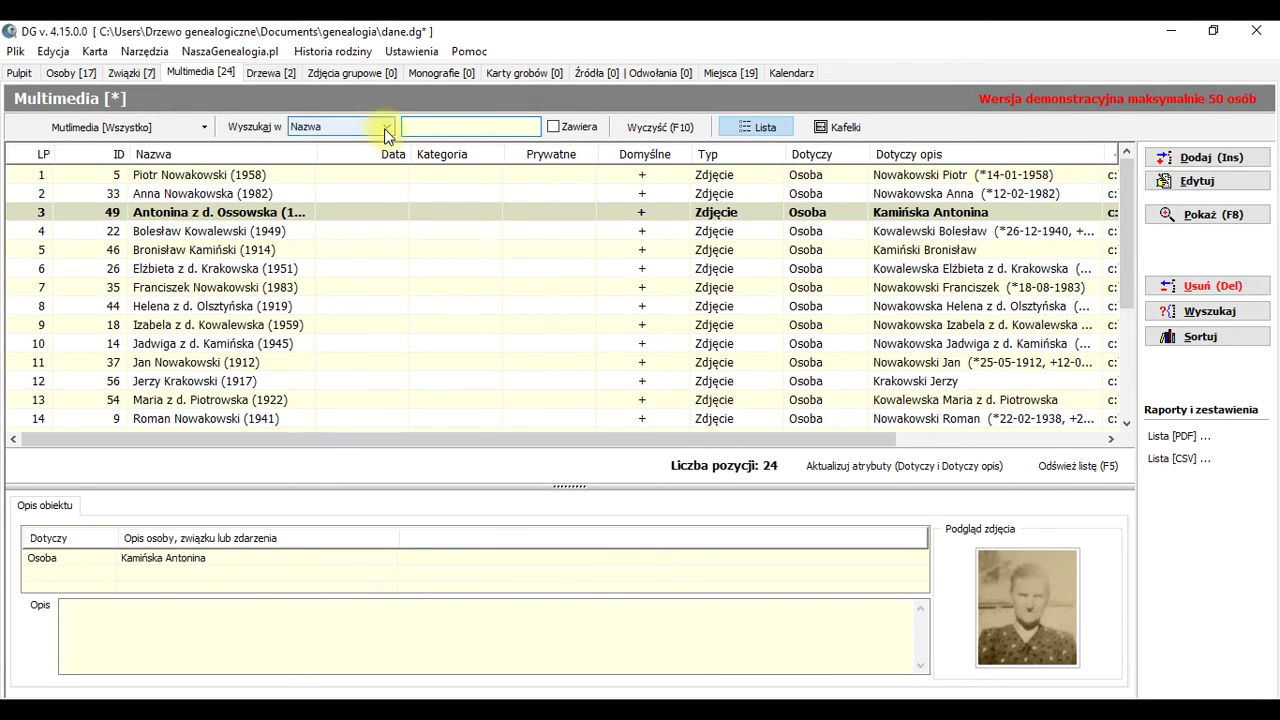
click(543, 177)
click(331, 177)
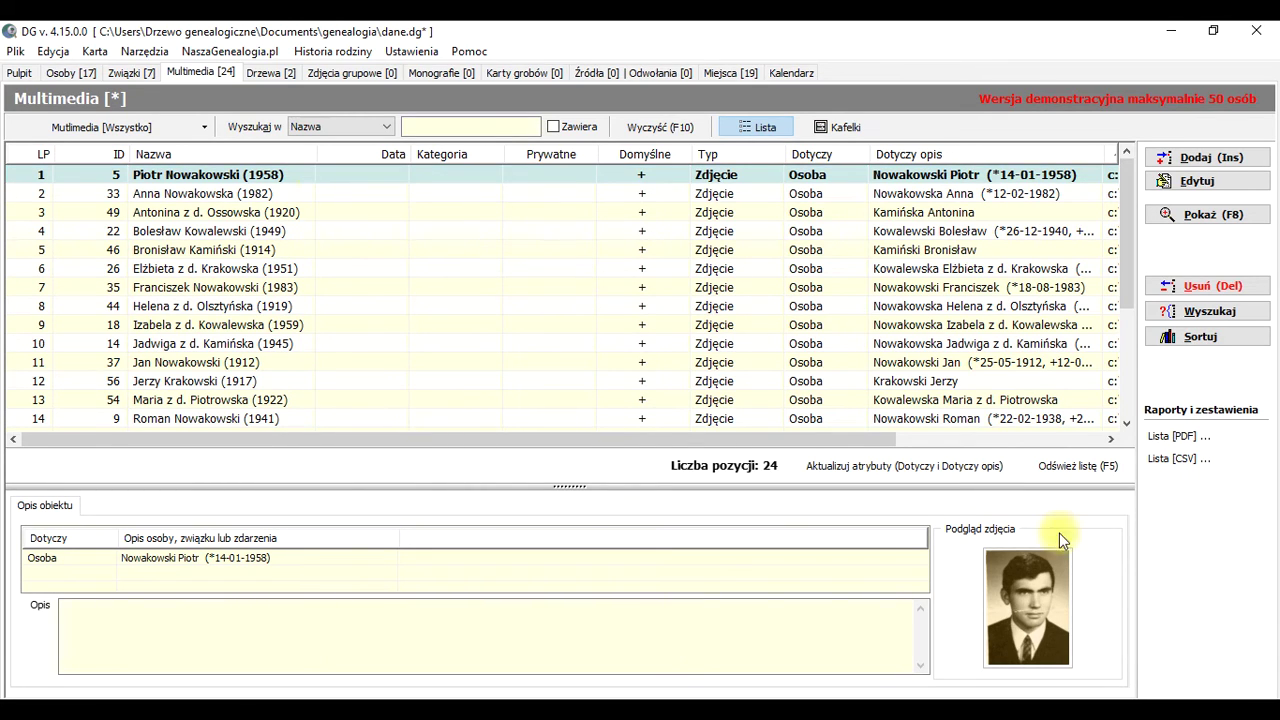
- Open the selected photo in the enlarged preview, zoom in and out on it, and close the preview
click(1024, 604)
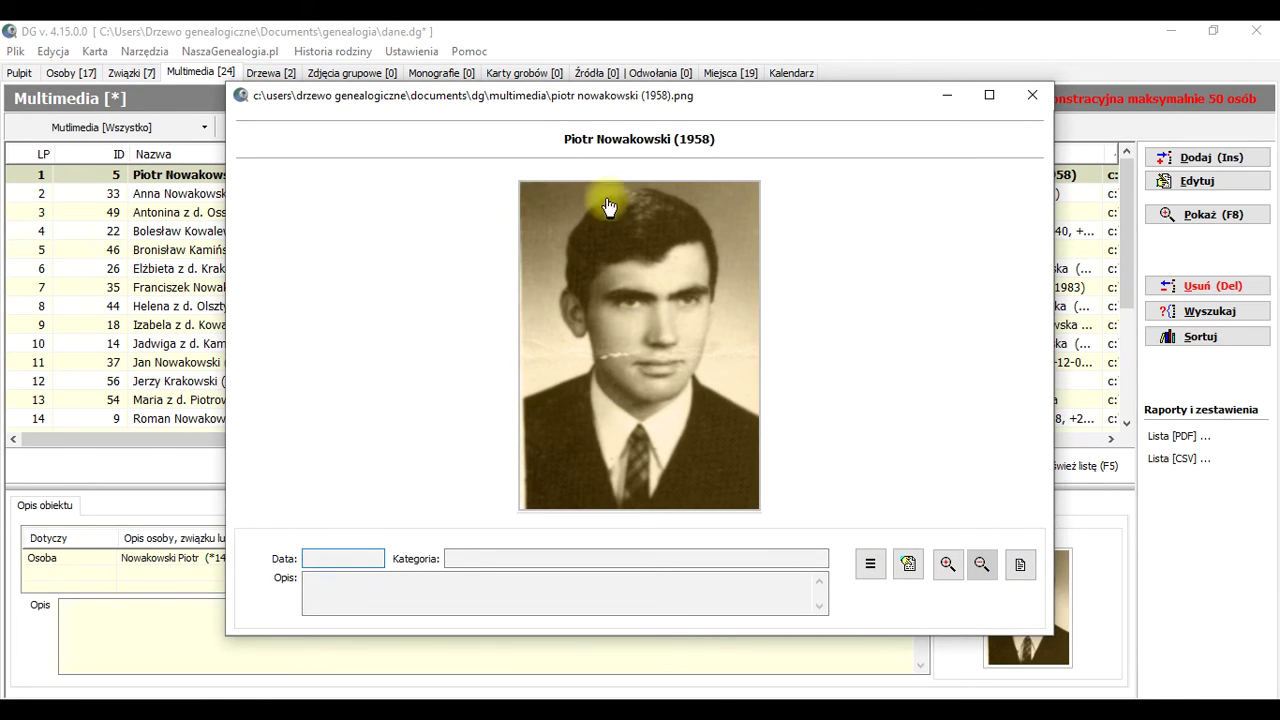
click(949, 565)
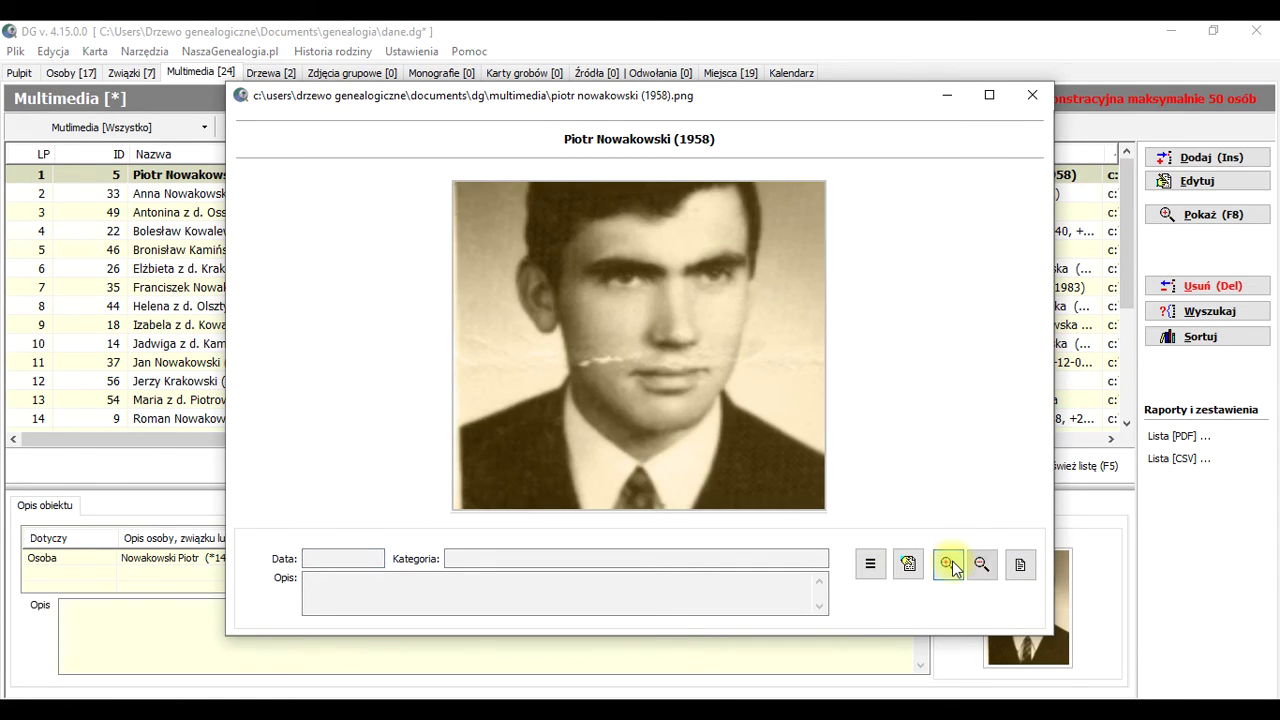
click(981, 565)
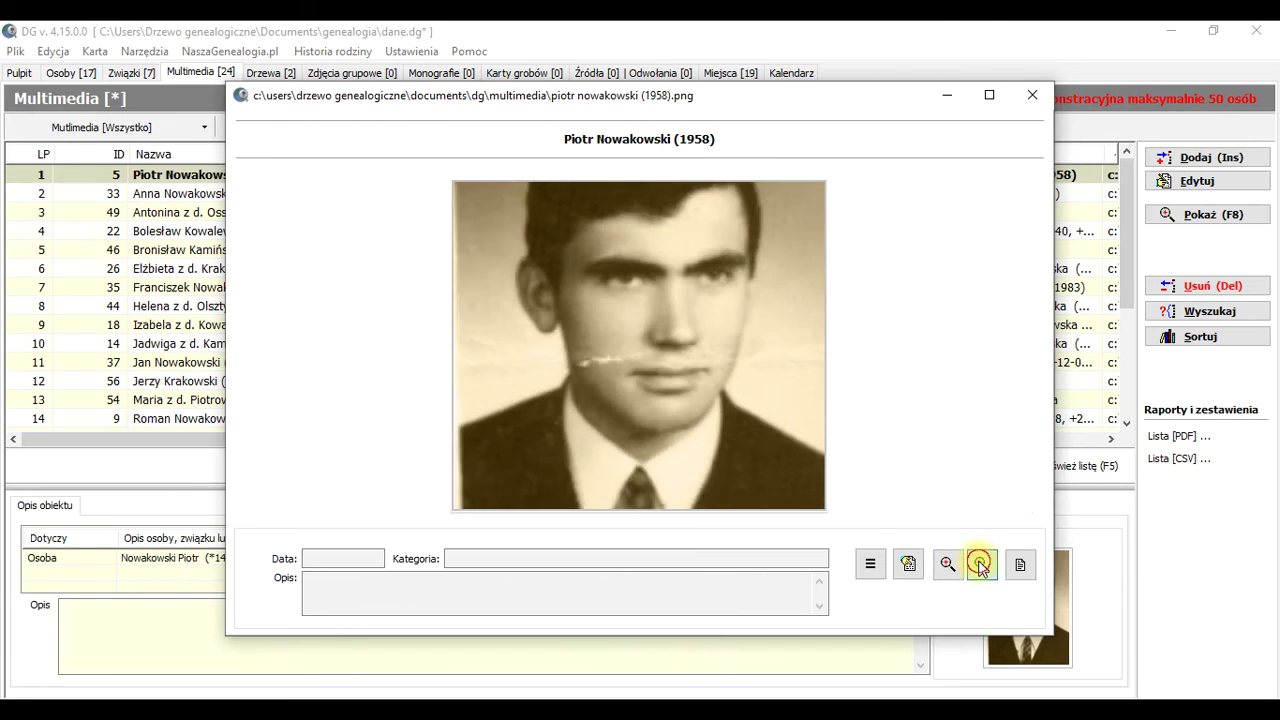
click(1030, 97)
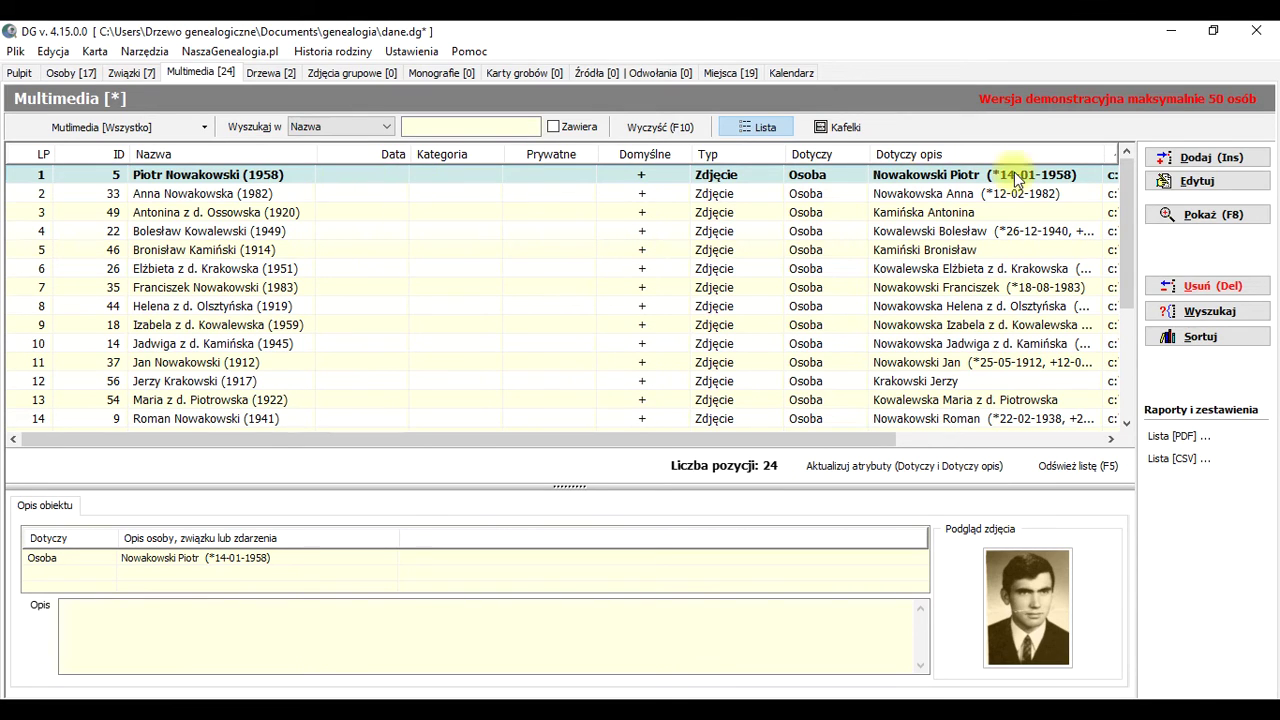
- Edit the first photo's multimedia entry and enter "Osobiste" as its category
click(1186, 185)
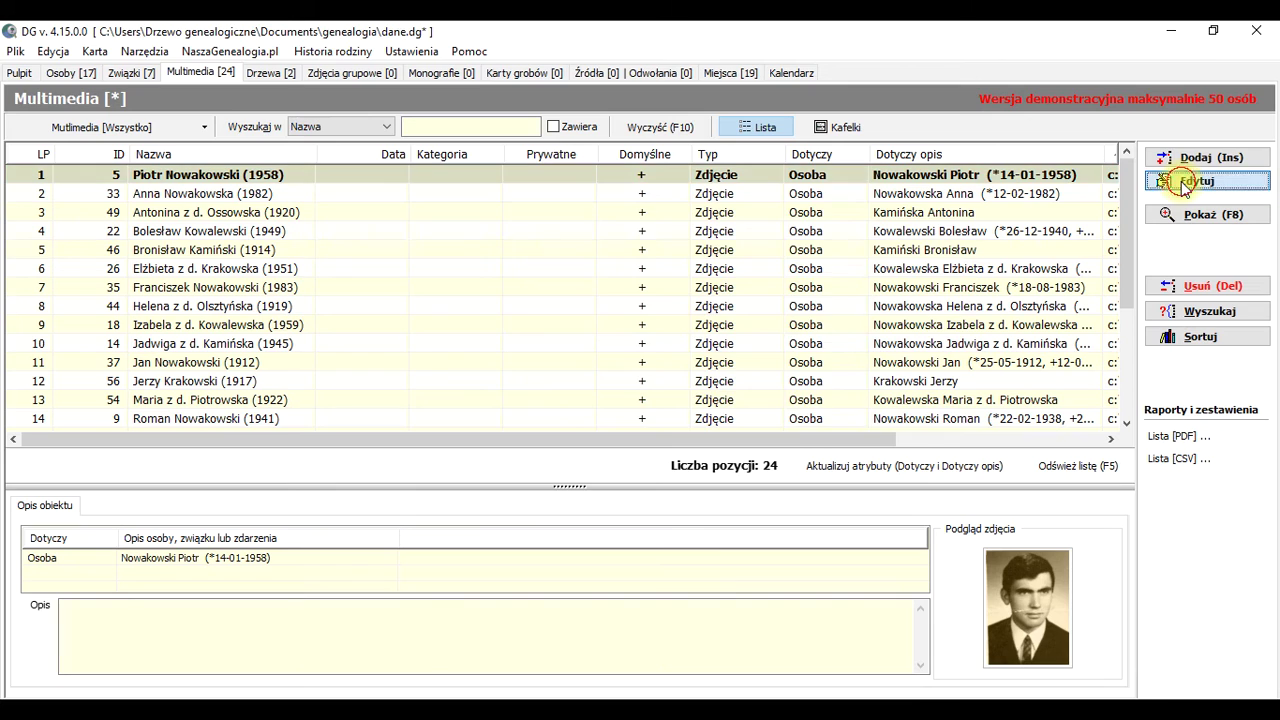
click(412, 275)
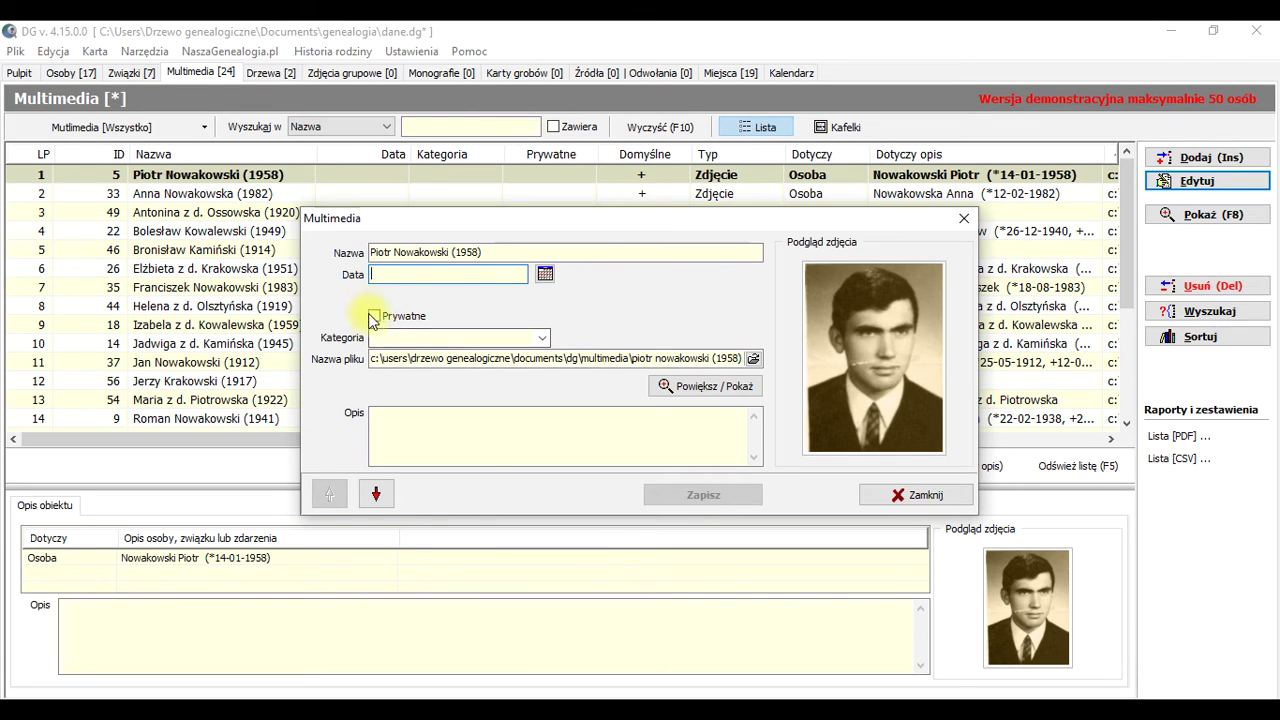
click(484, 337)
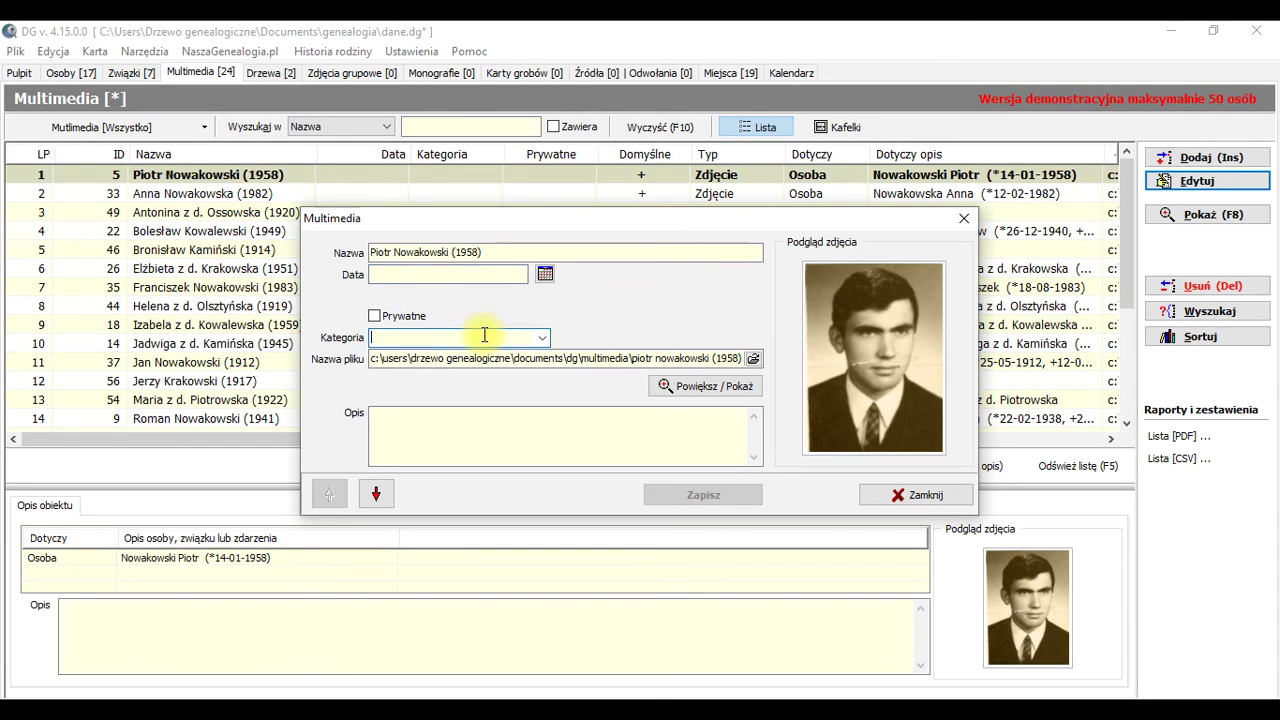
click(540, 338)
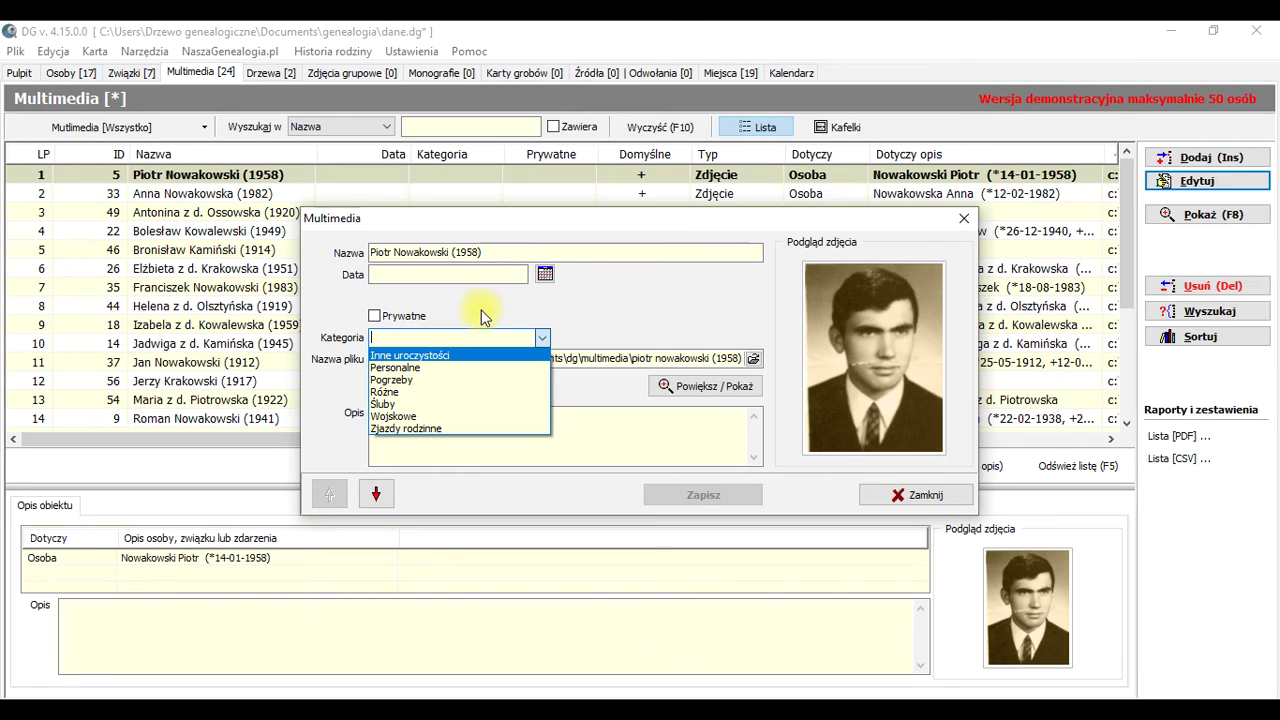
click(385, 337)
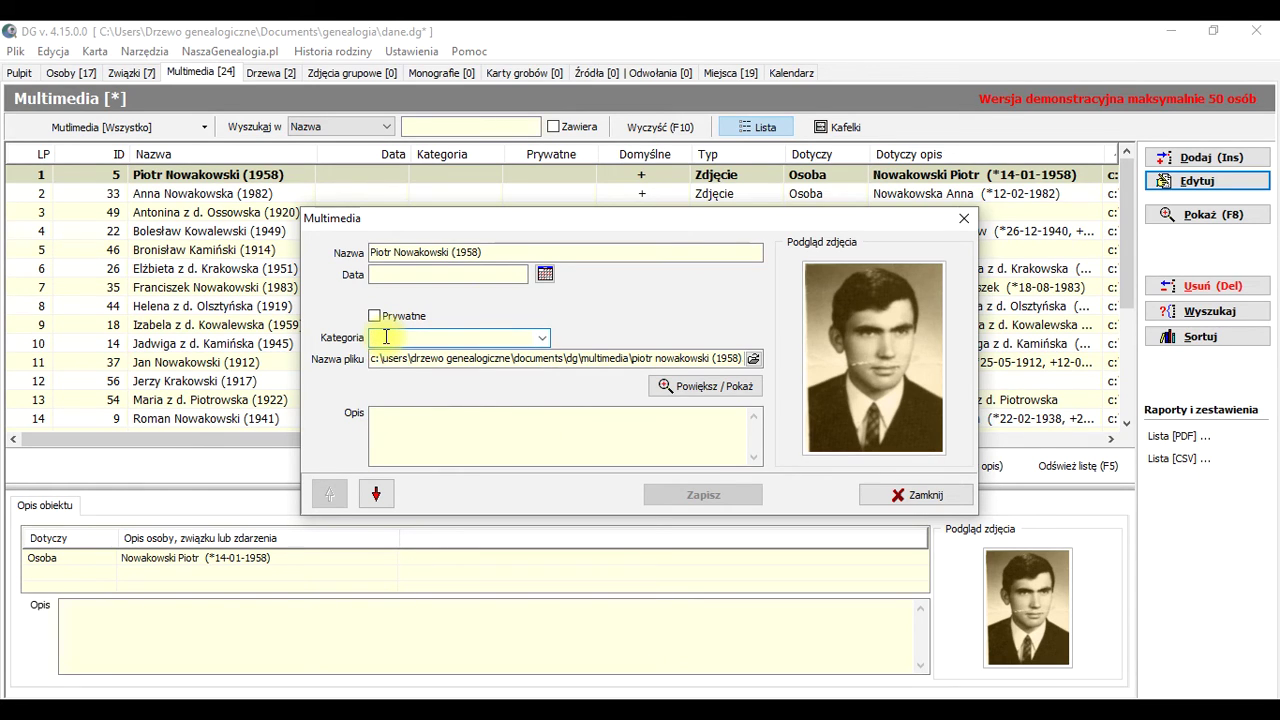
text(O)
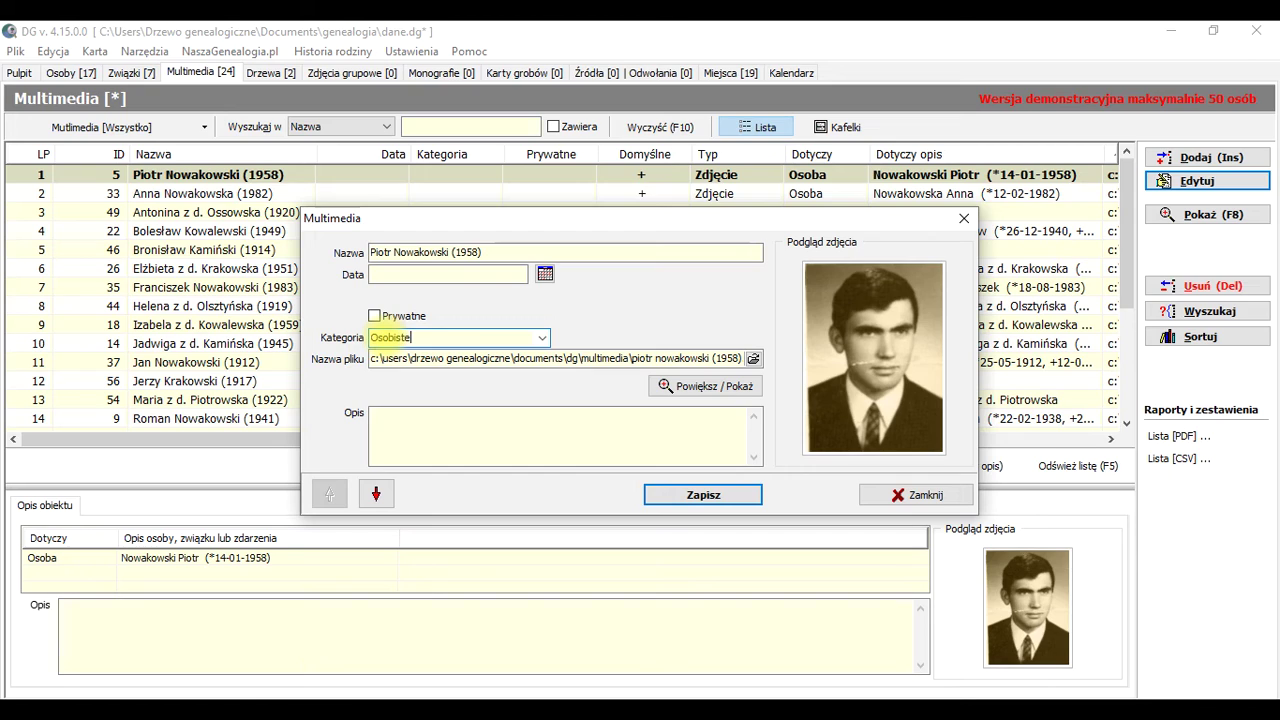
text(sobiste)
- Check the category choices, keep the new category, then save the photo's entry and close its edit form
click(403, 413)
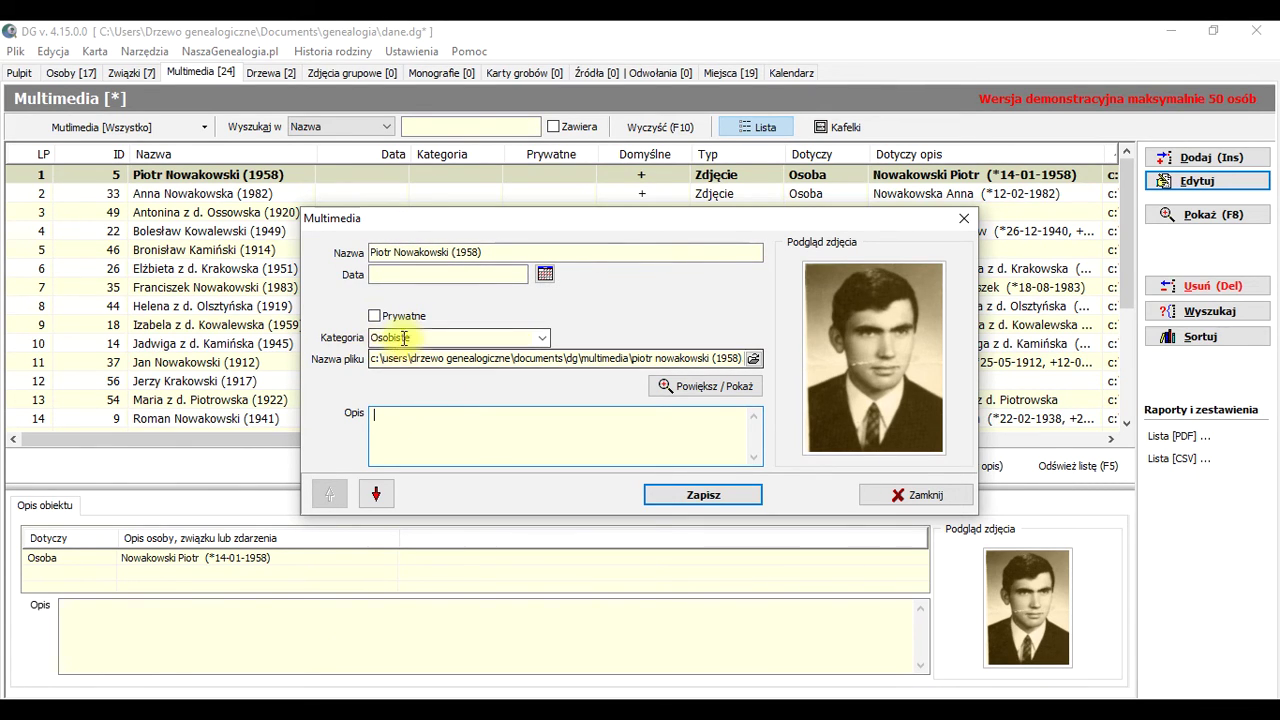
click(541, 339)
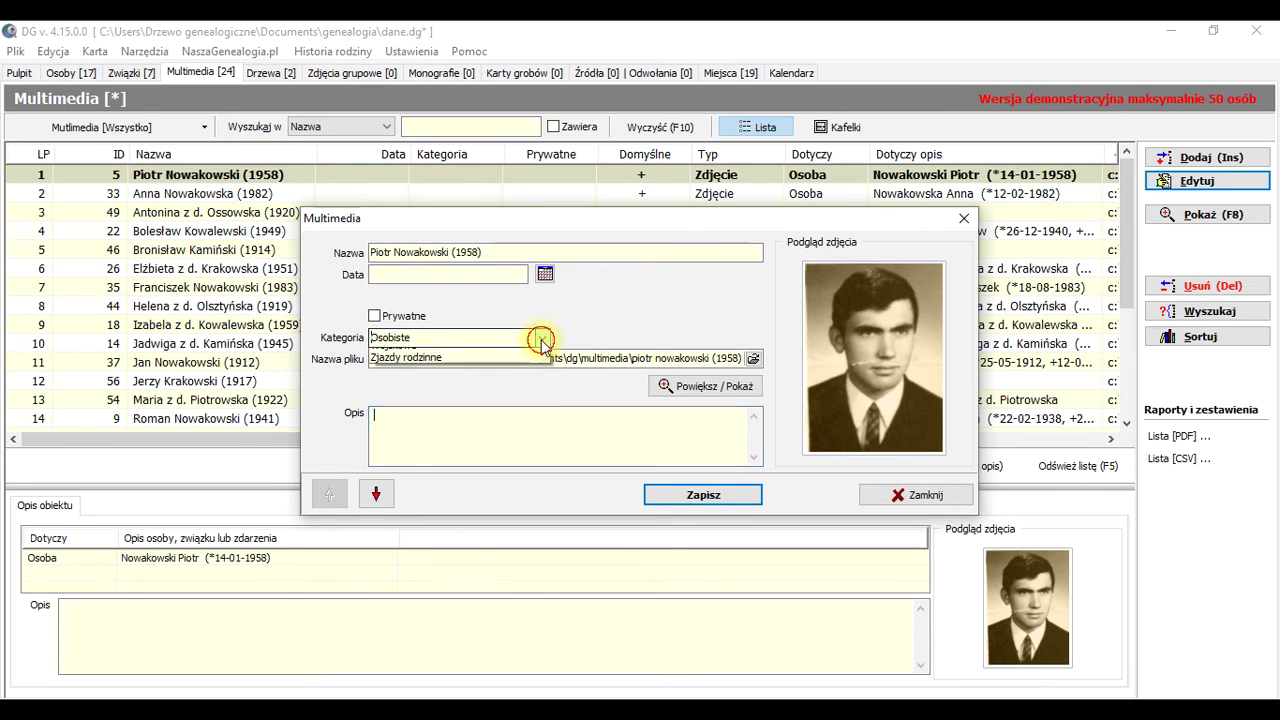
click(426, 339)
double_click(405, 338)
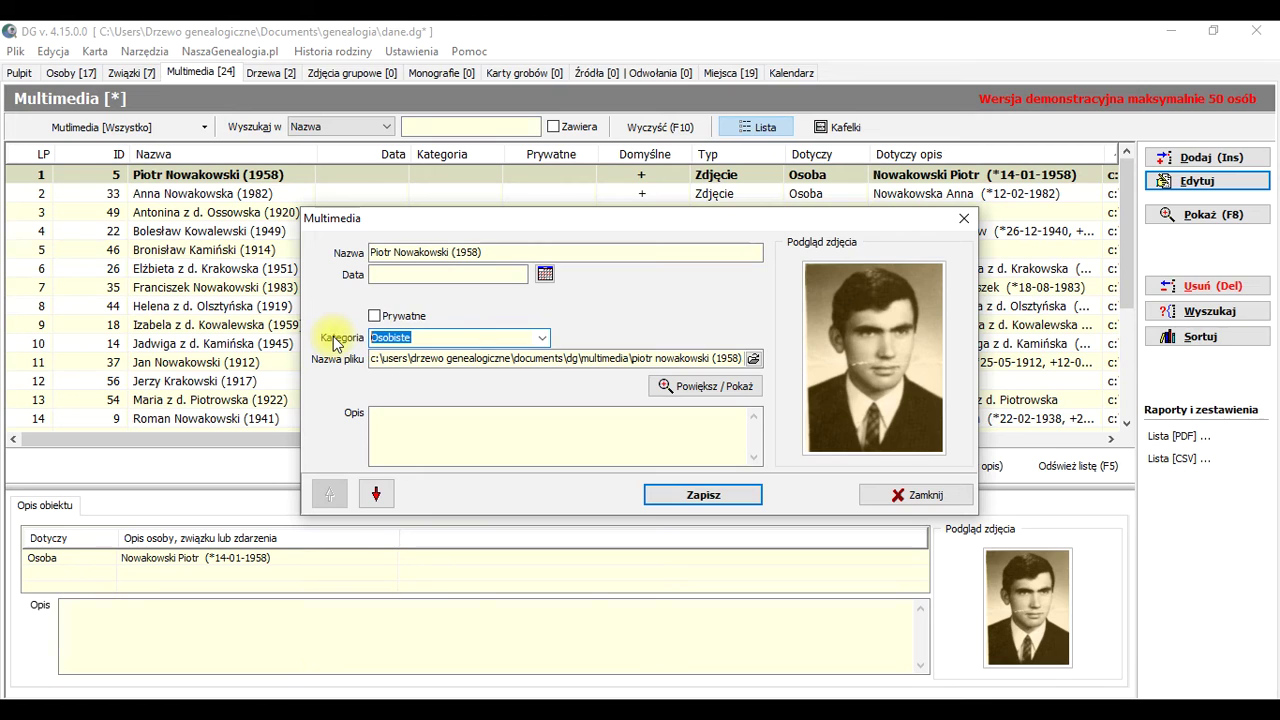
click(705, 496)
click(908, 496)
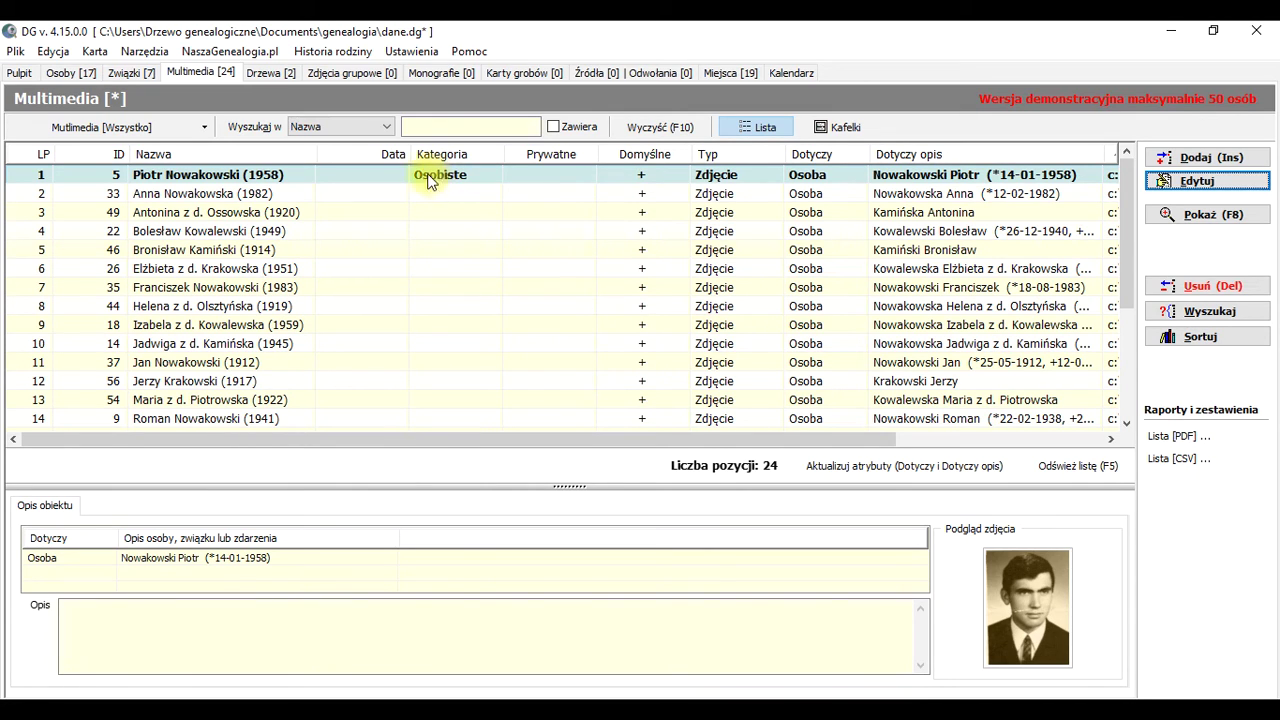
- Filter the multimedia list to the items belonging to the Osobiste category
click(203, 130)
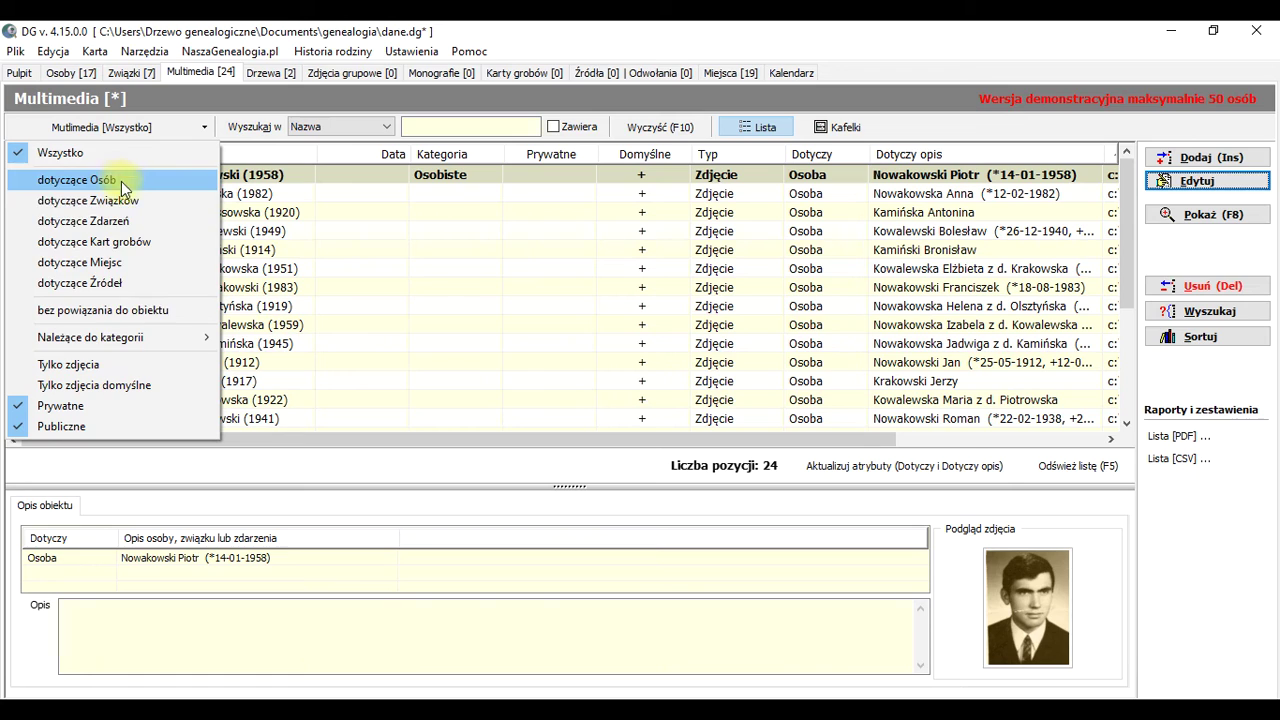
mouse_move(119, 343)
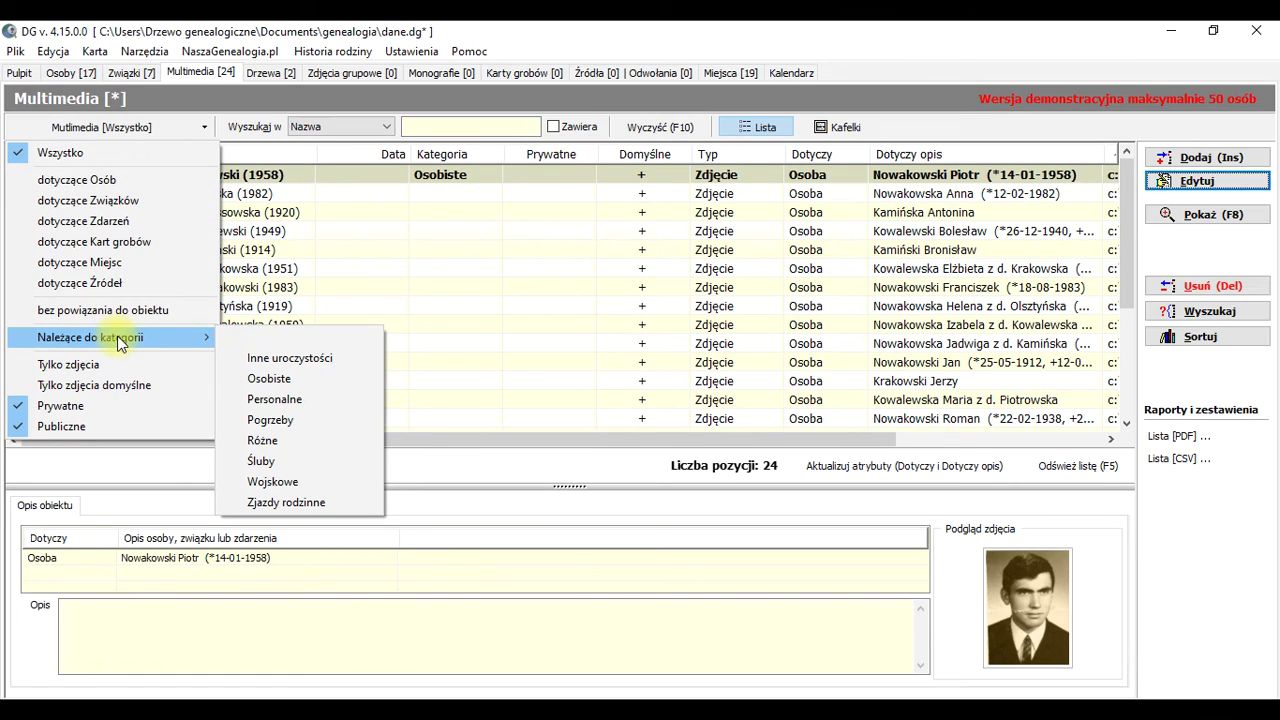
click(279, 384)
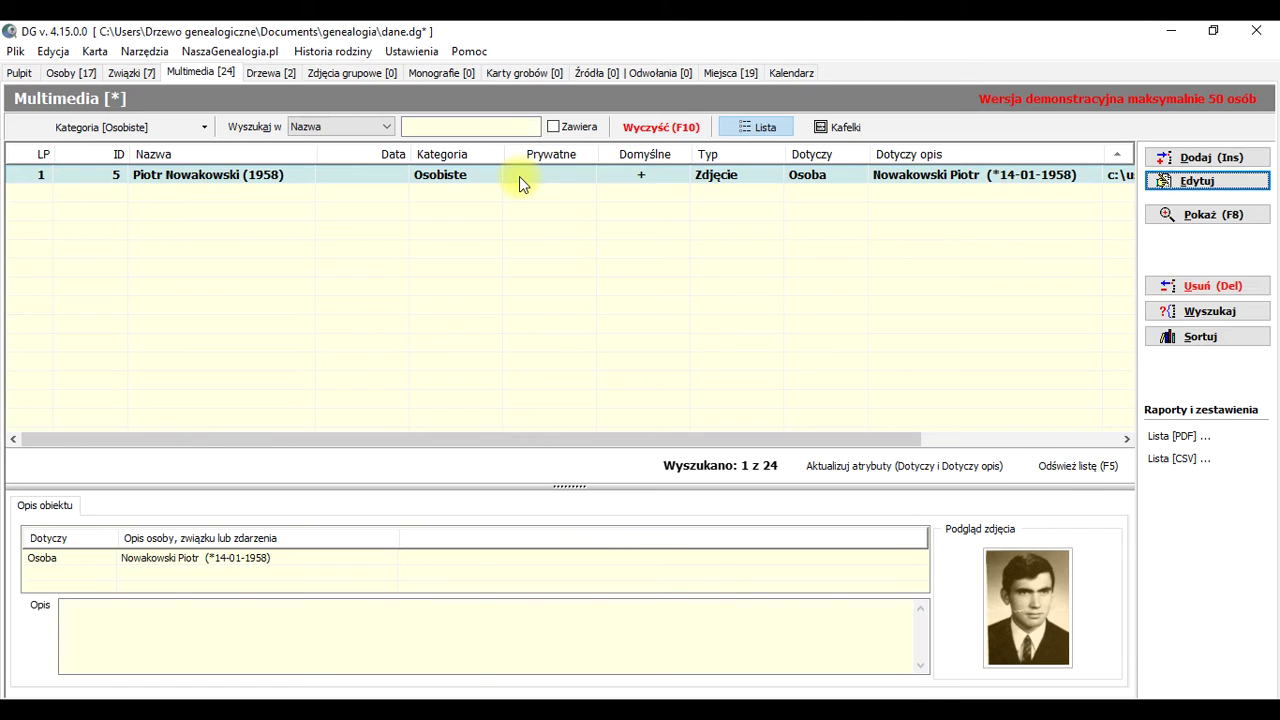
- Filter the multimedia to items concerning persons (dotyczące Osób) and look through them as tiles
click(204, 130)
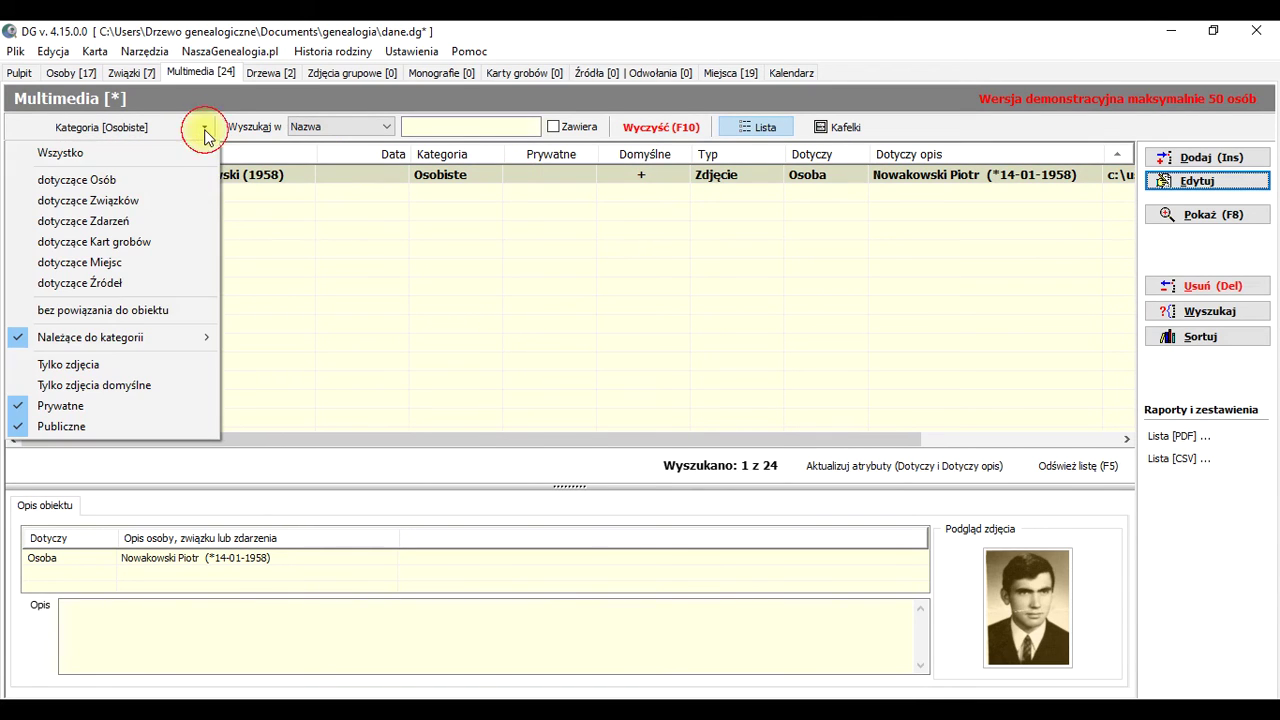
click(132, 179)
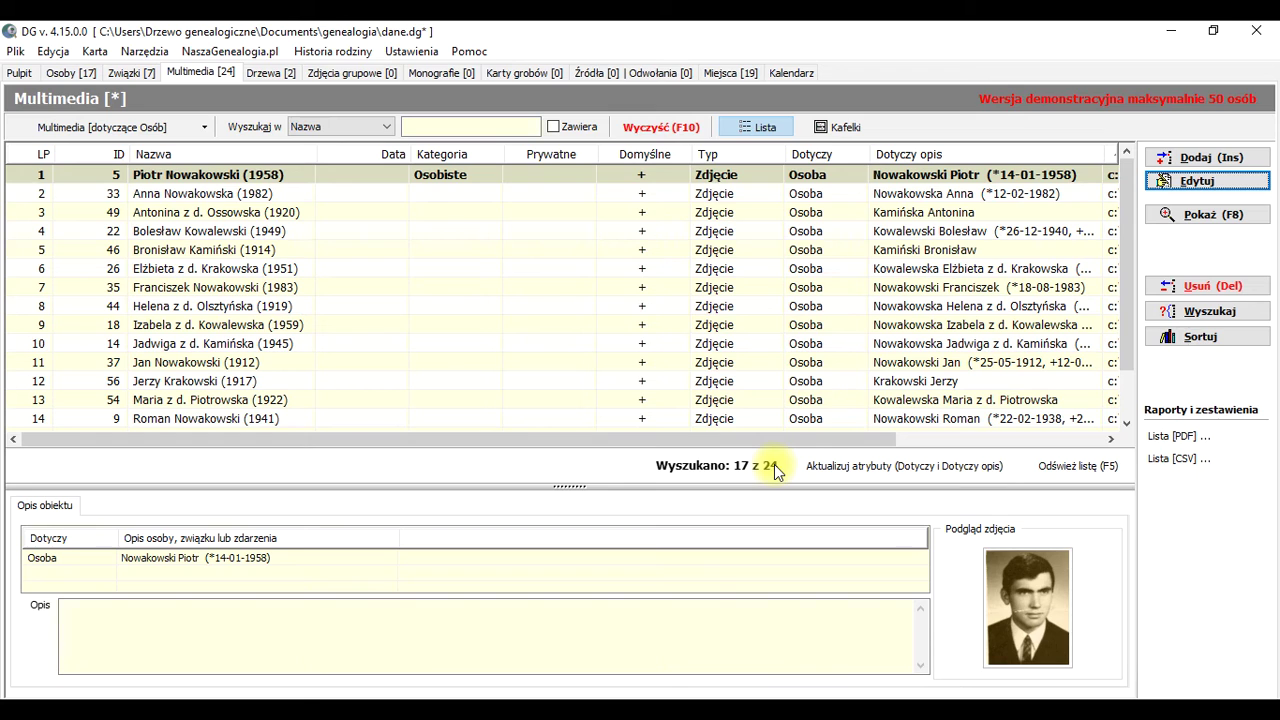
click(838, 127)
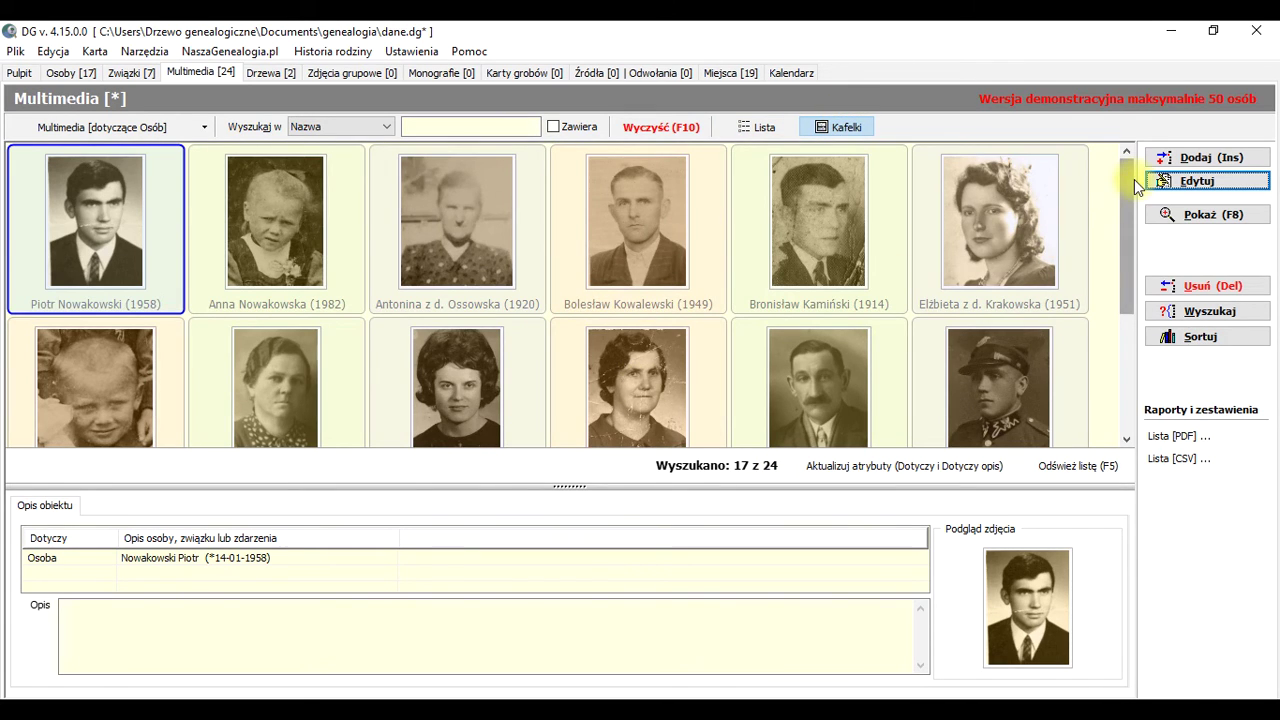
scroll(1134, 185, down, 3)
scroll(1100, 215, up, 3)
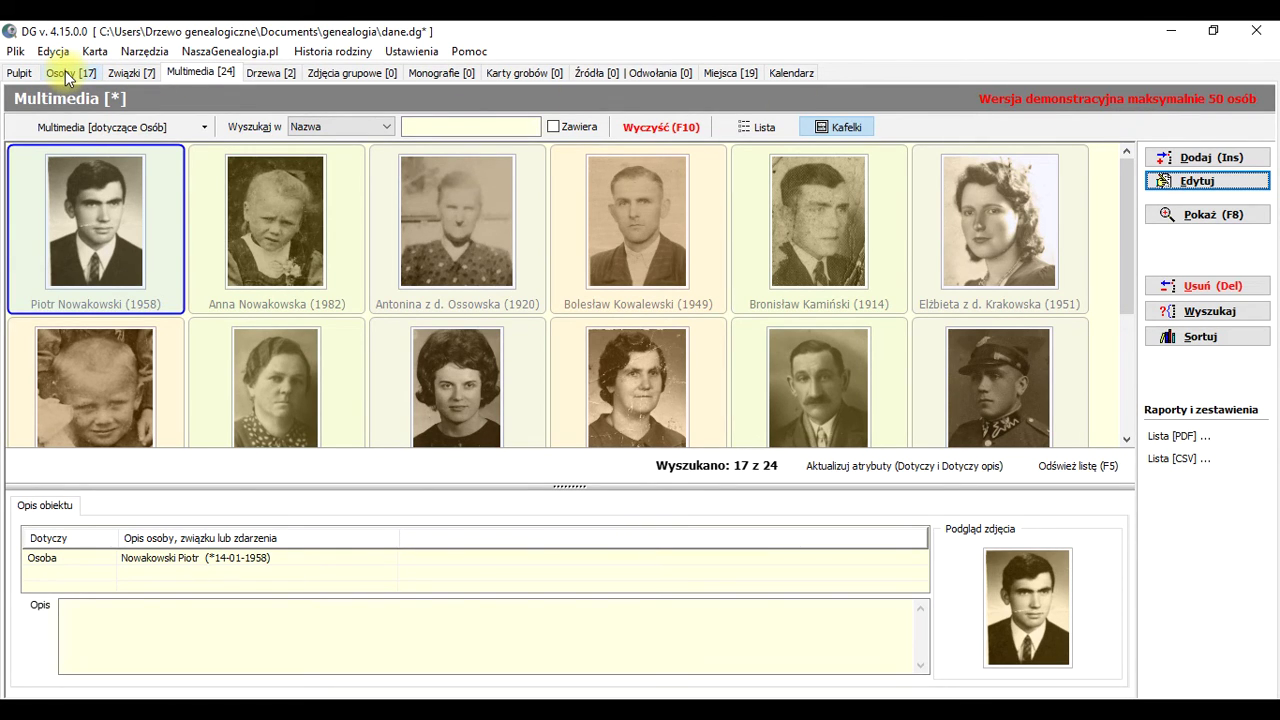
click(201, 127)
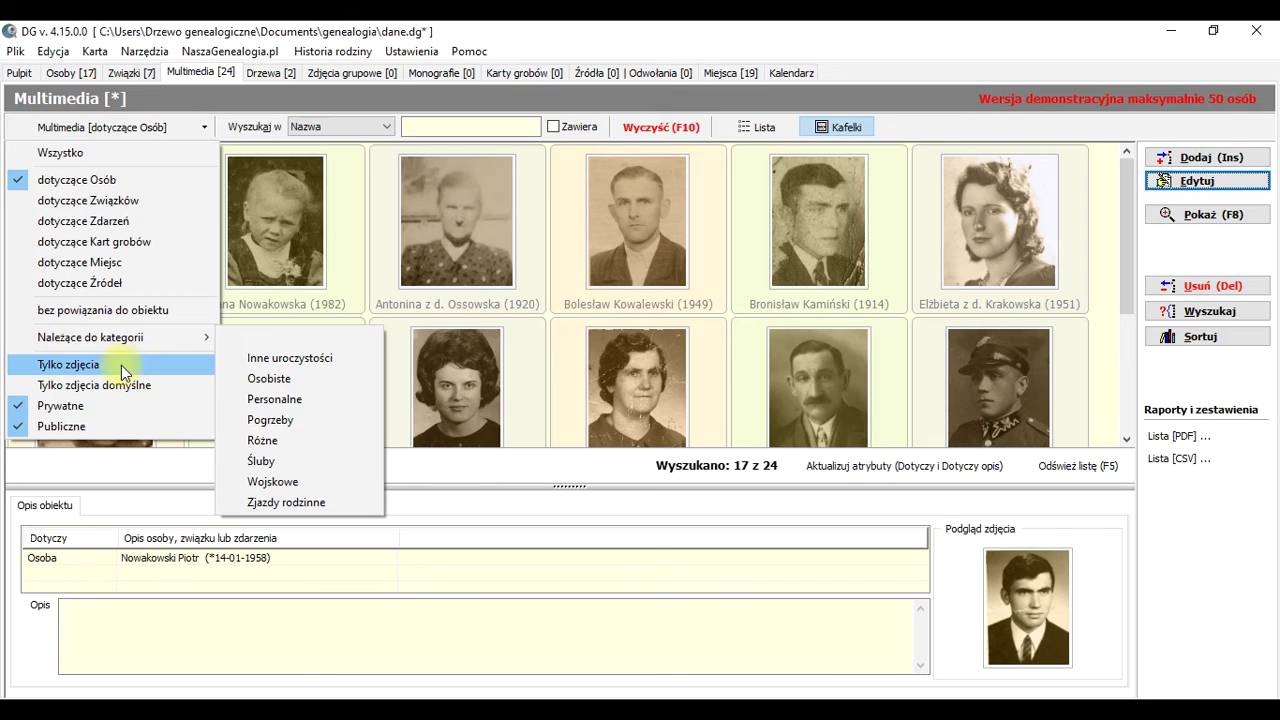
mouse_move(120, 346)
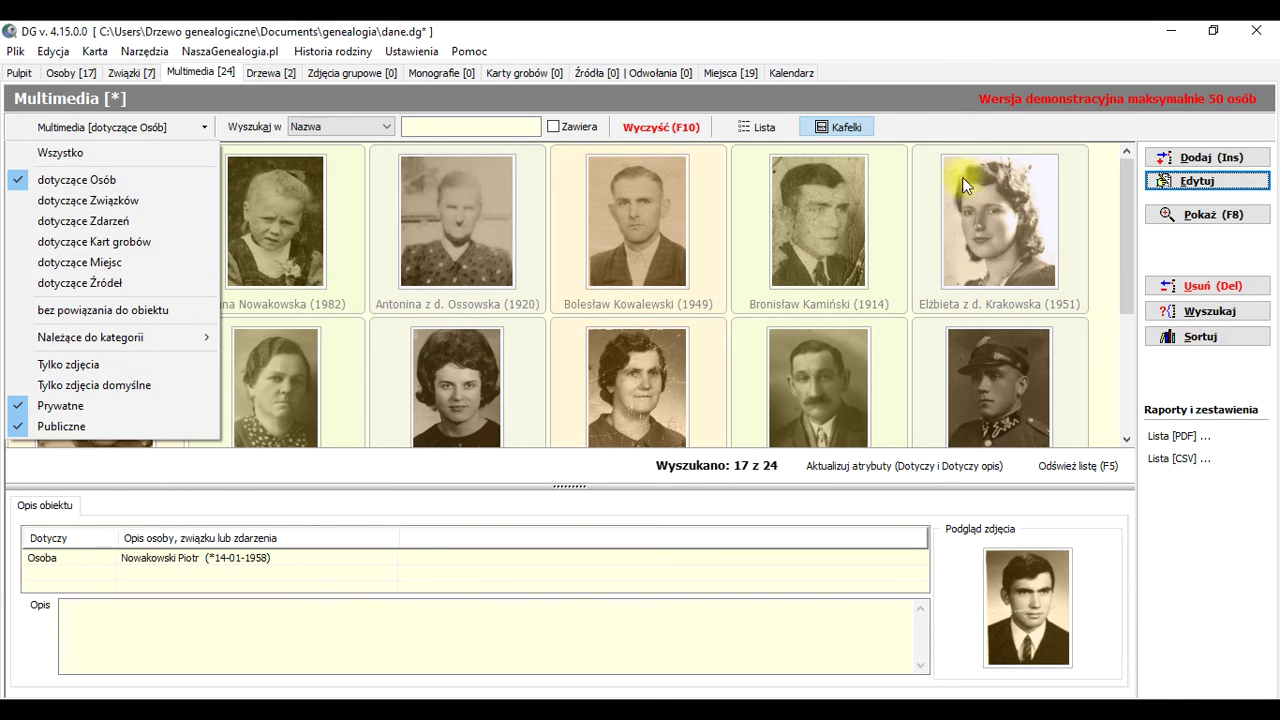
click(952, 125)
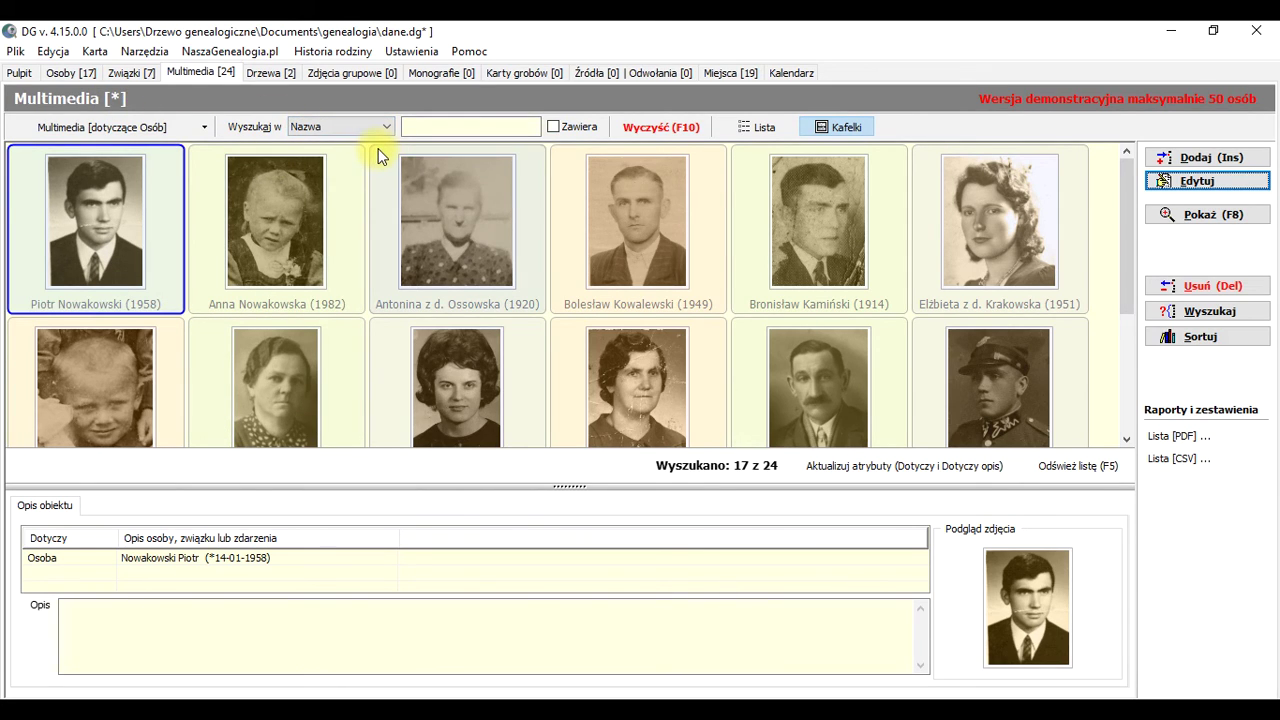
- Go to the persons list, show it as tiles and hide the person details pane
click(62, 74)
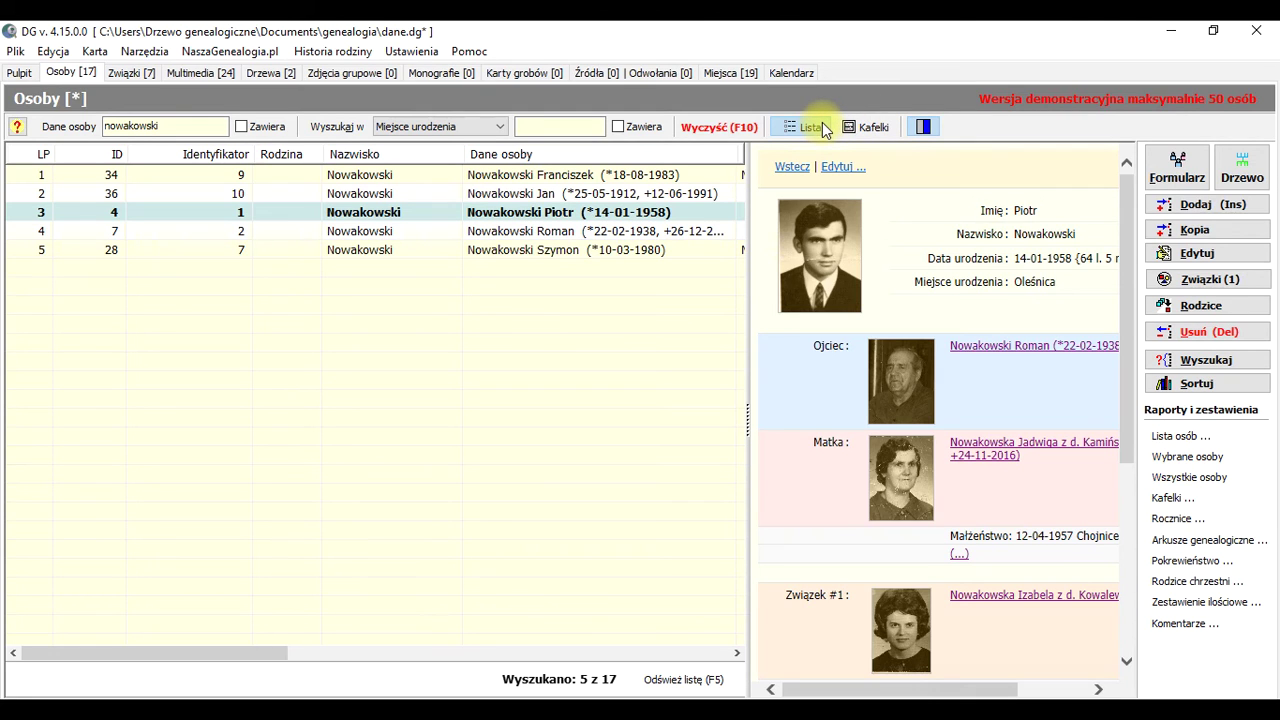
click(868, 127)
click(926, 127)
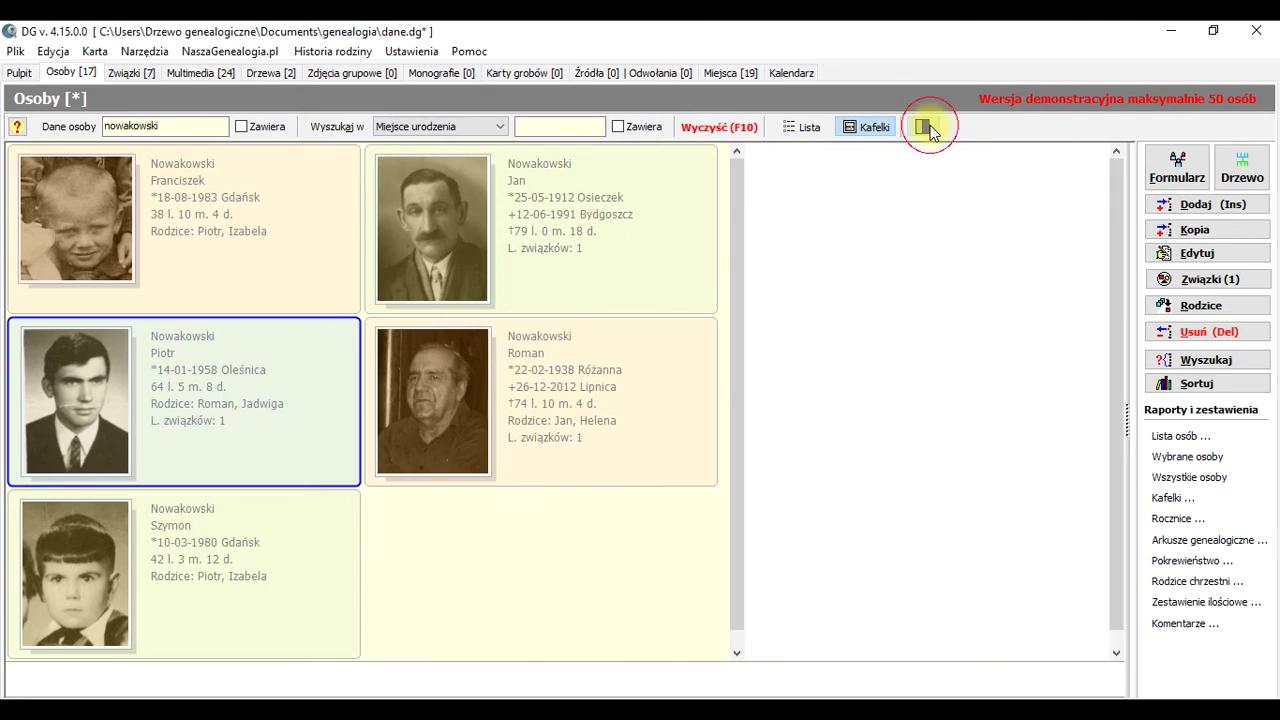
- Show the person details pane again, and open the Szczecin marriage of 14-12-1978 from the relationships list for editing
click(930, 127)
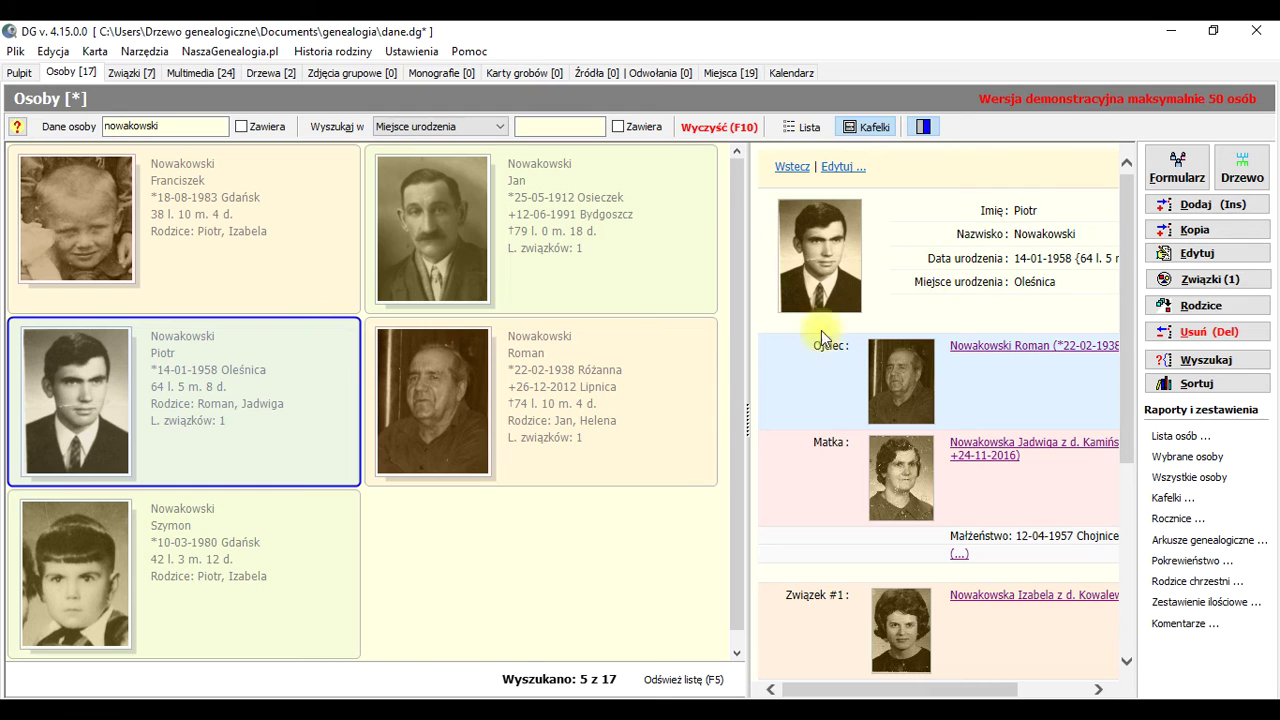
click(138, 73)
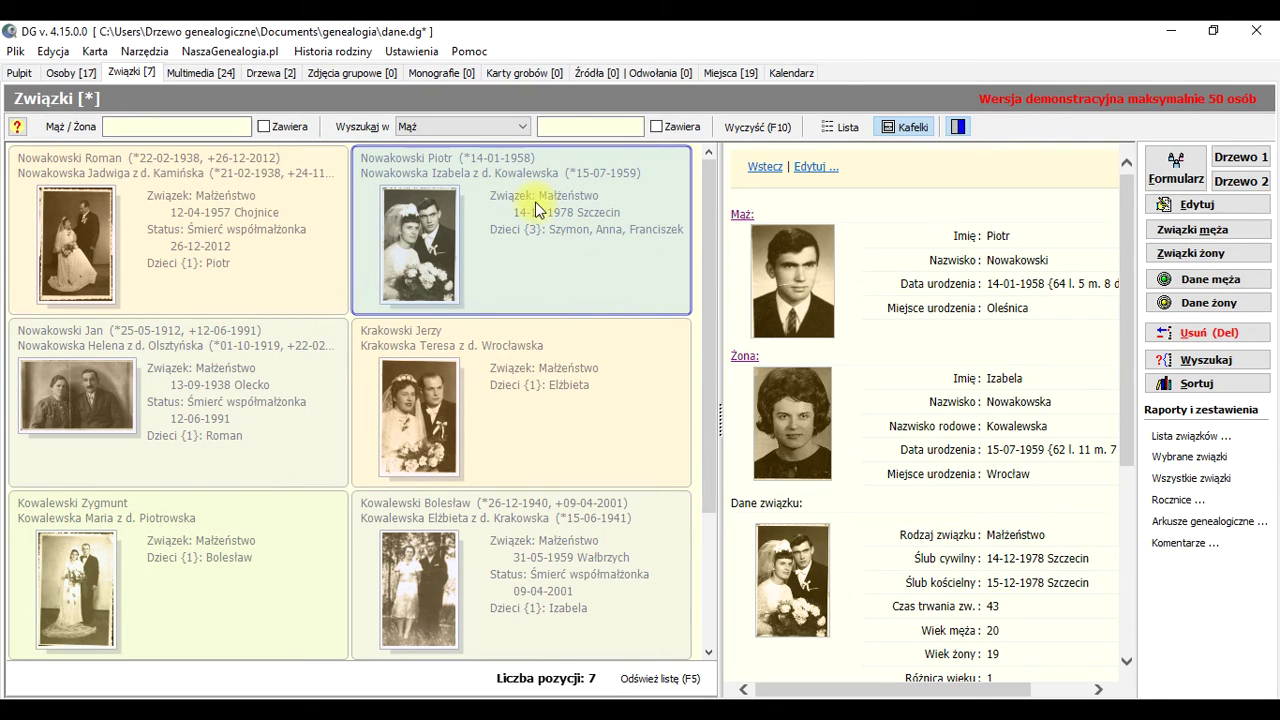
click(271, 220)
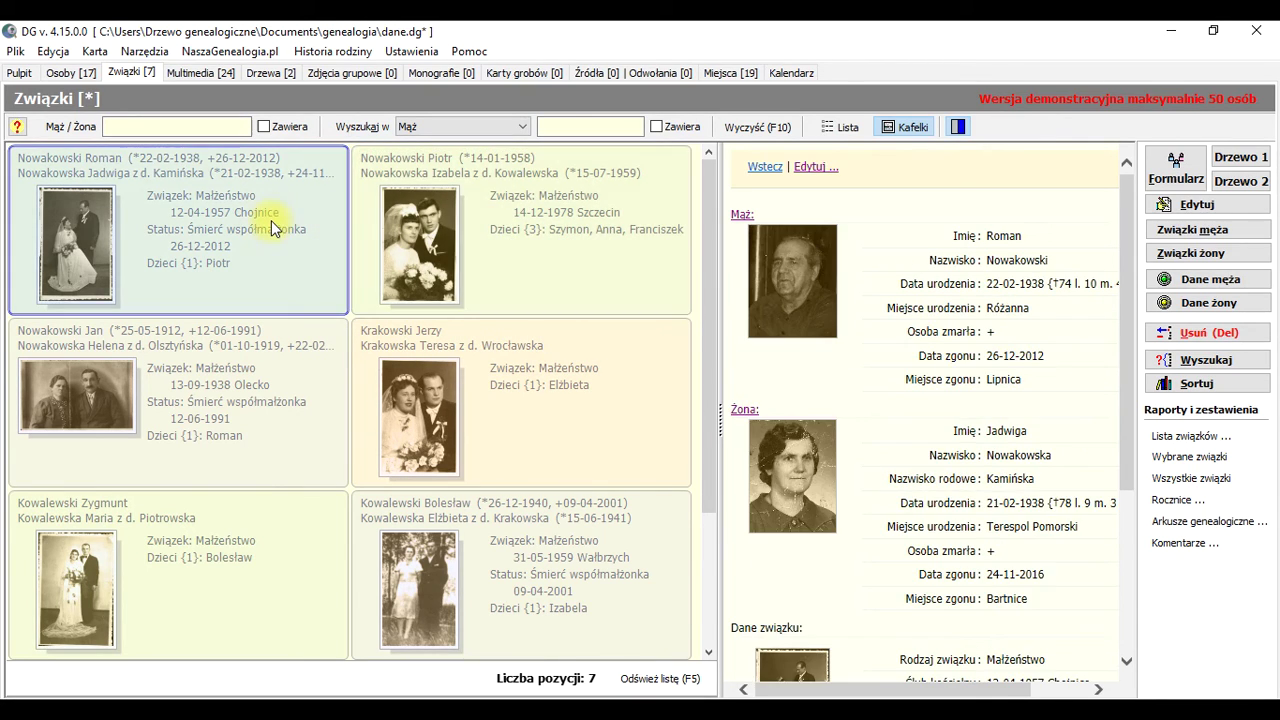
click(507, 220)
click(1203, 204)
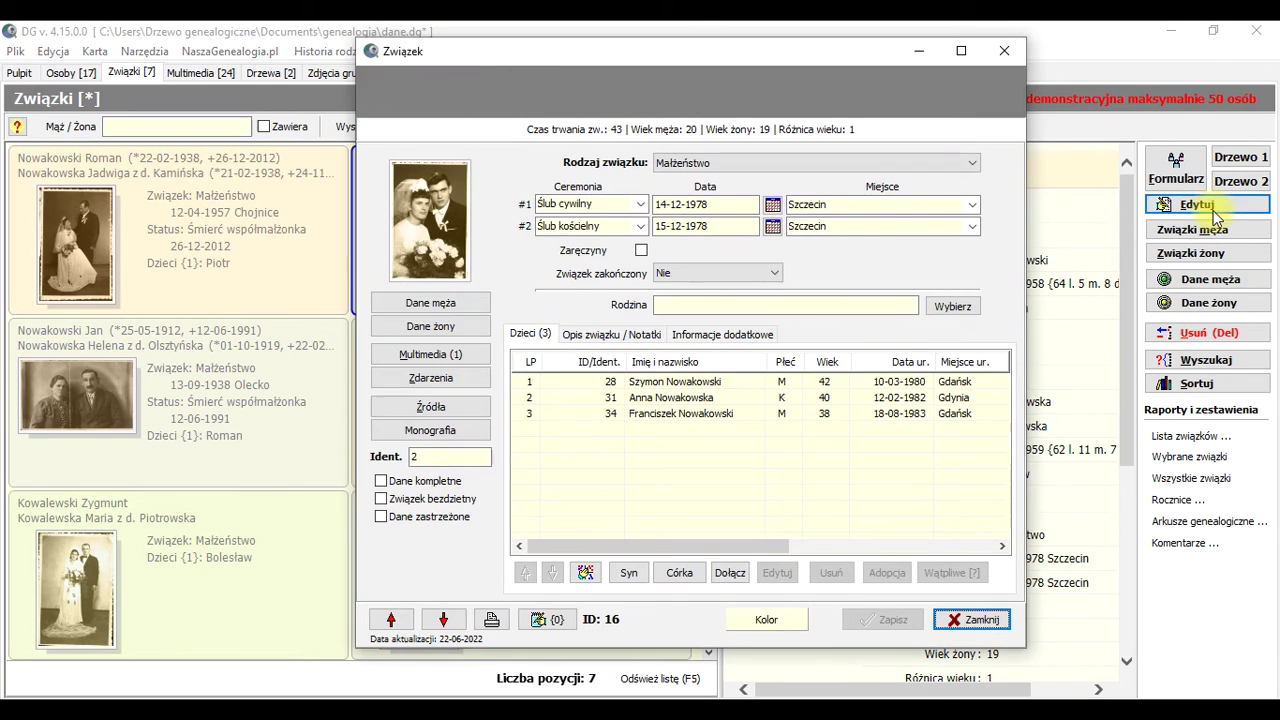
- Review the relationship type choices and the first two children in the marriage form, and close it without changes
click(684, 164)
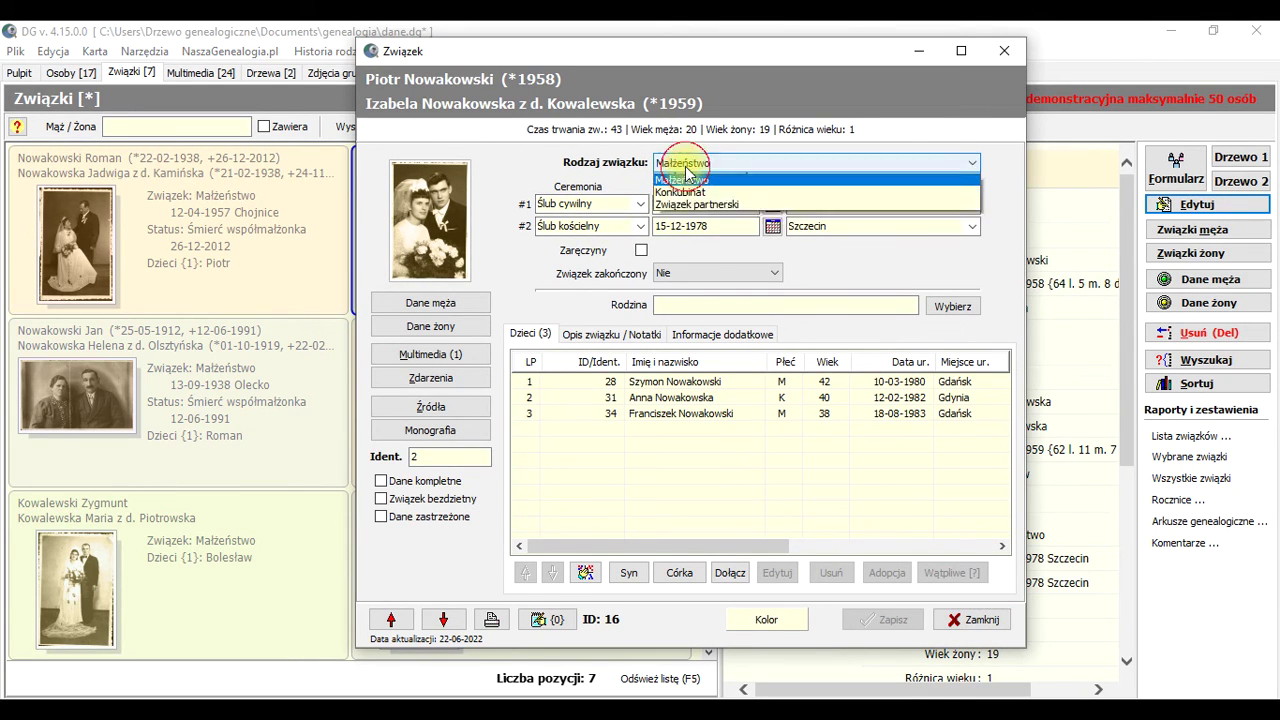
click(543, 177)
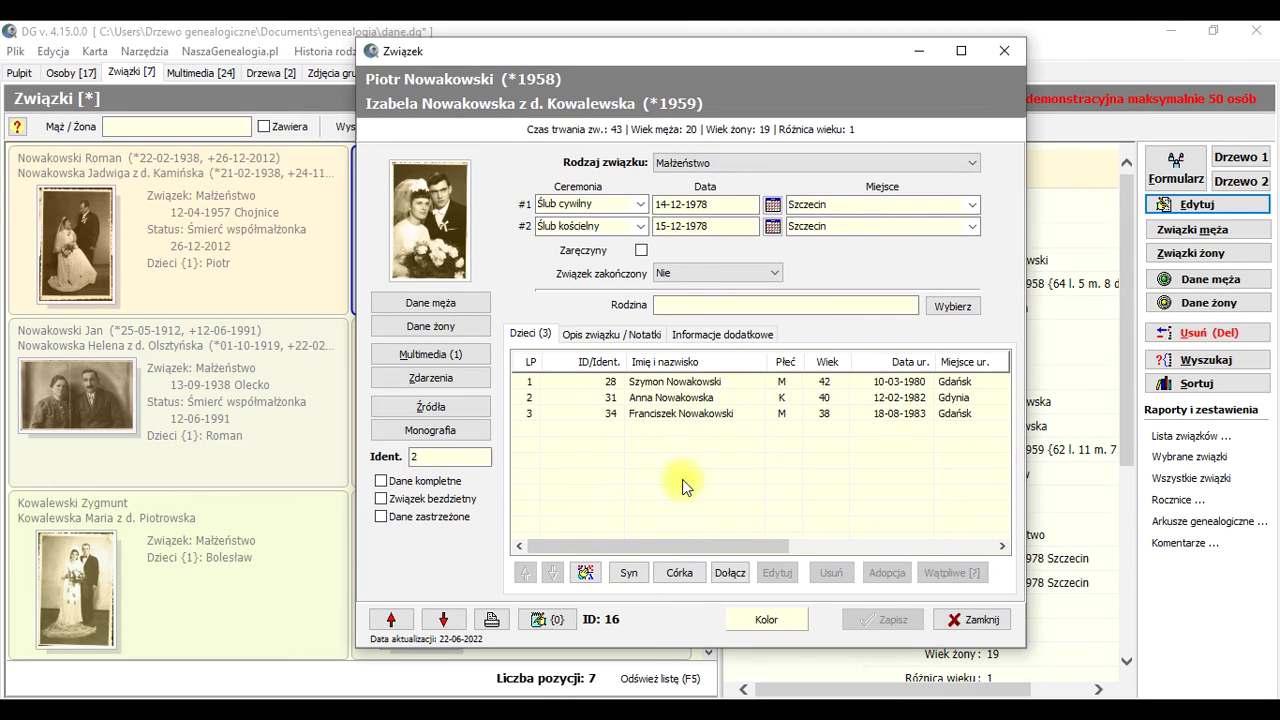
click(608, 381)
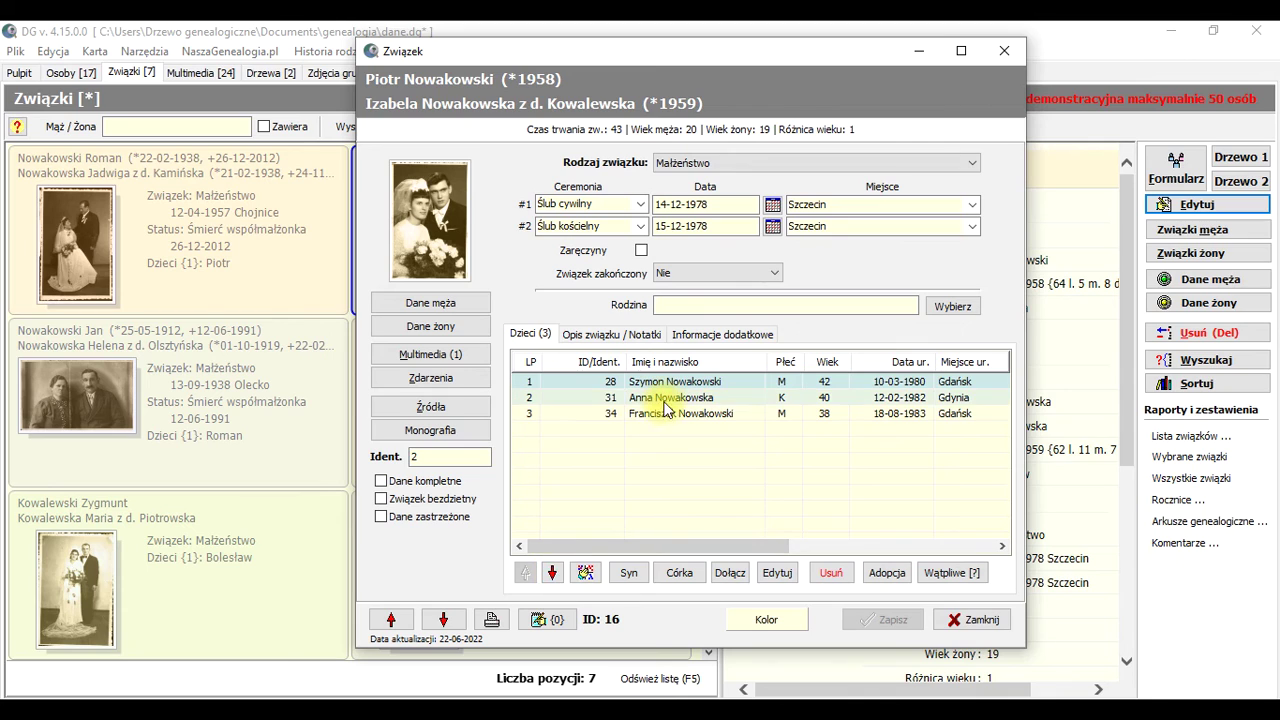
click(587, 398)
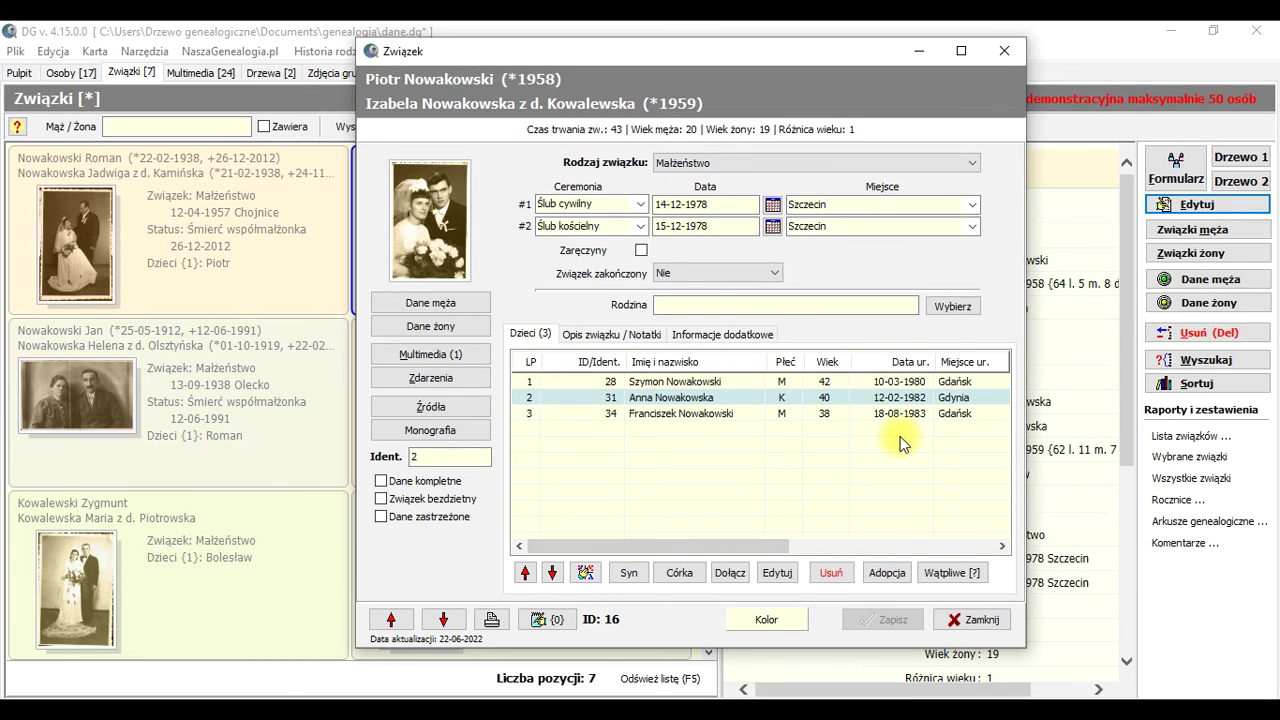
click(975, 620)
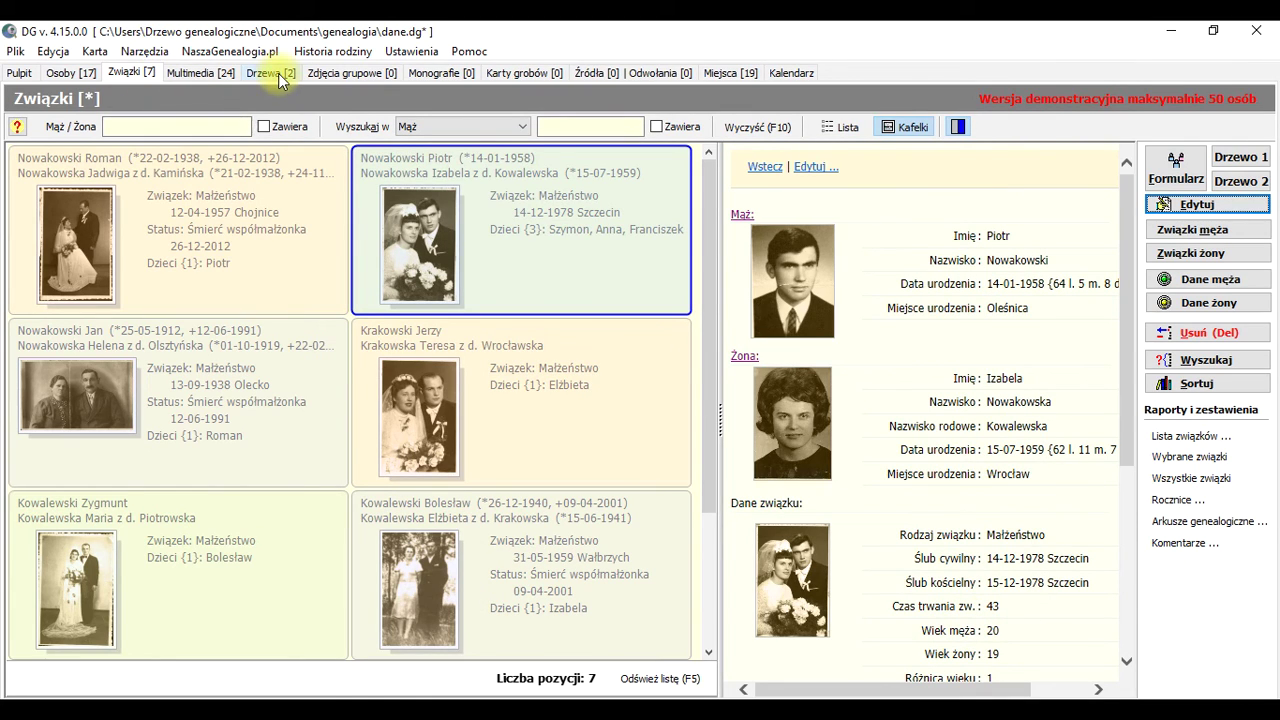
- Generate the fan-layout ancestor tree (Drzewo przodków układ wachlarza) for the husband of the selected marriage, and close it without saving
click(1250, 168)
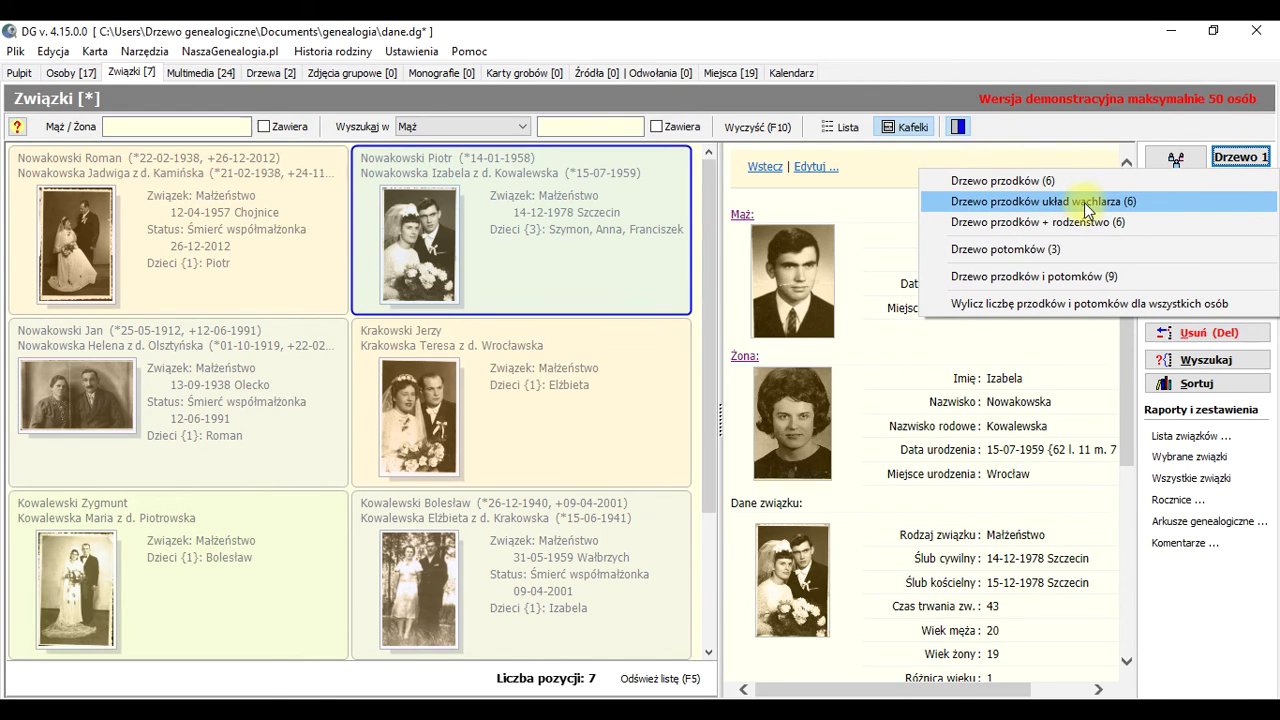
click(1085, 203)
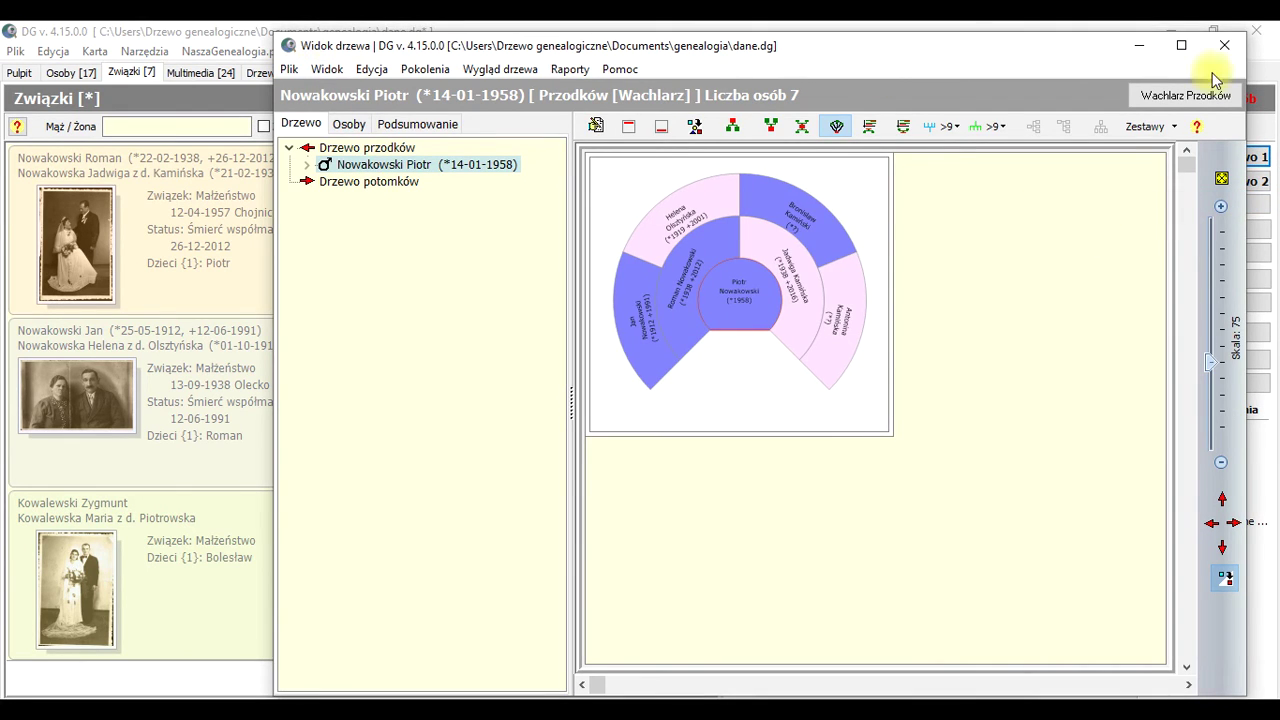
click(1224, 45)
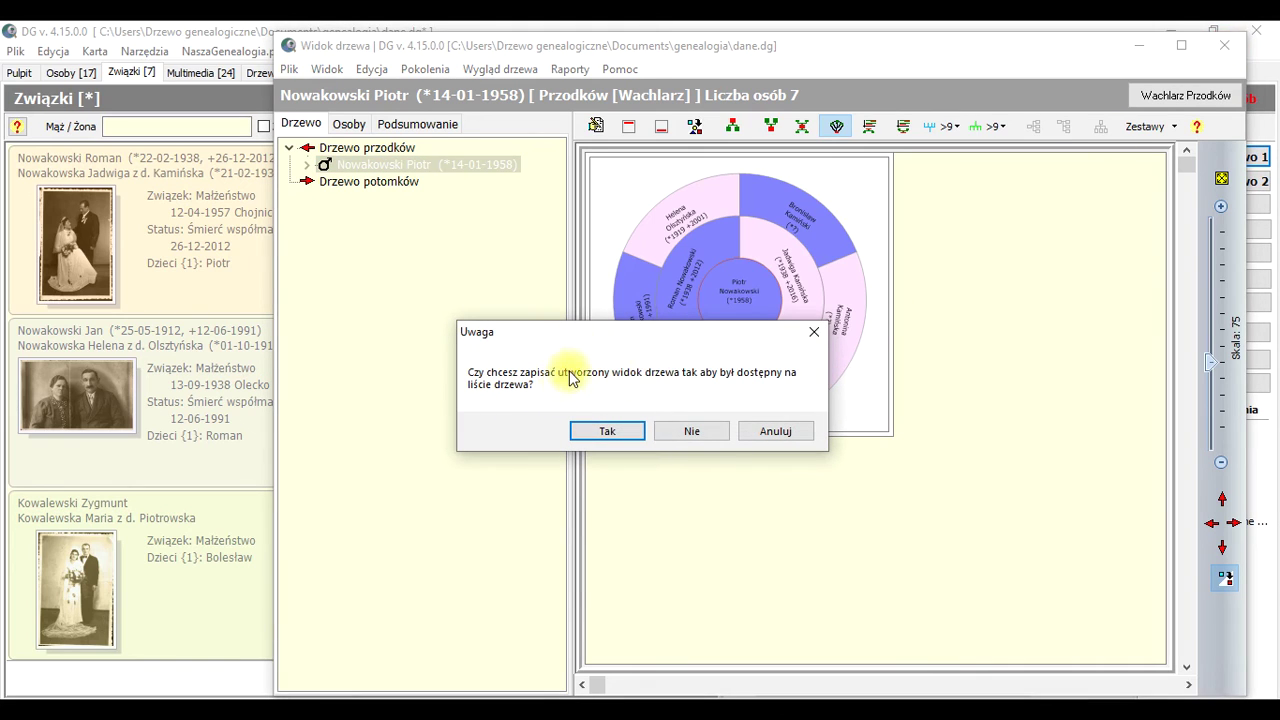
click(775, 440)
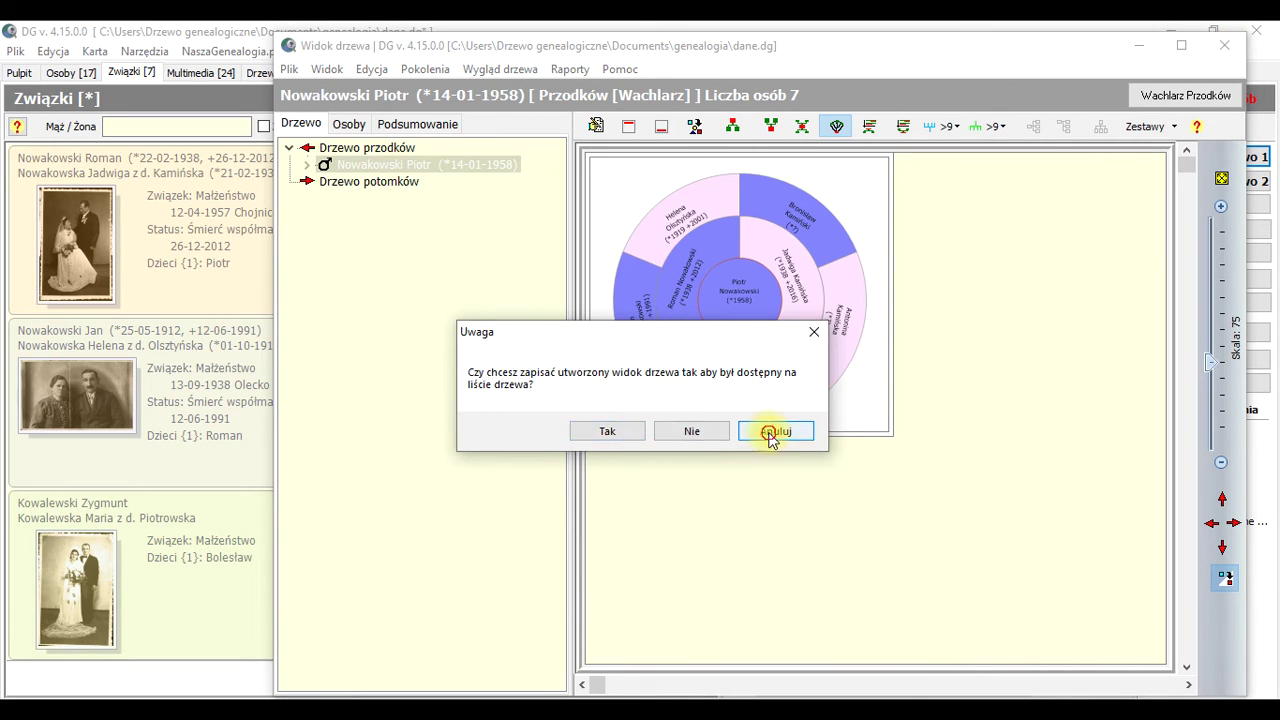
click(773, 432)
click(1224, 45)
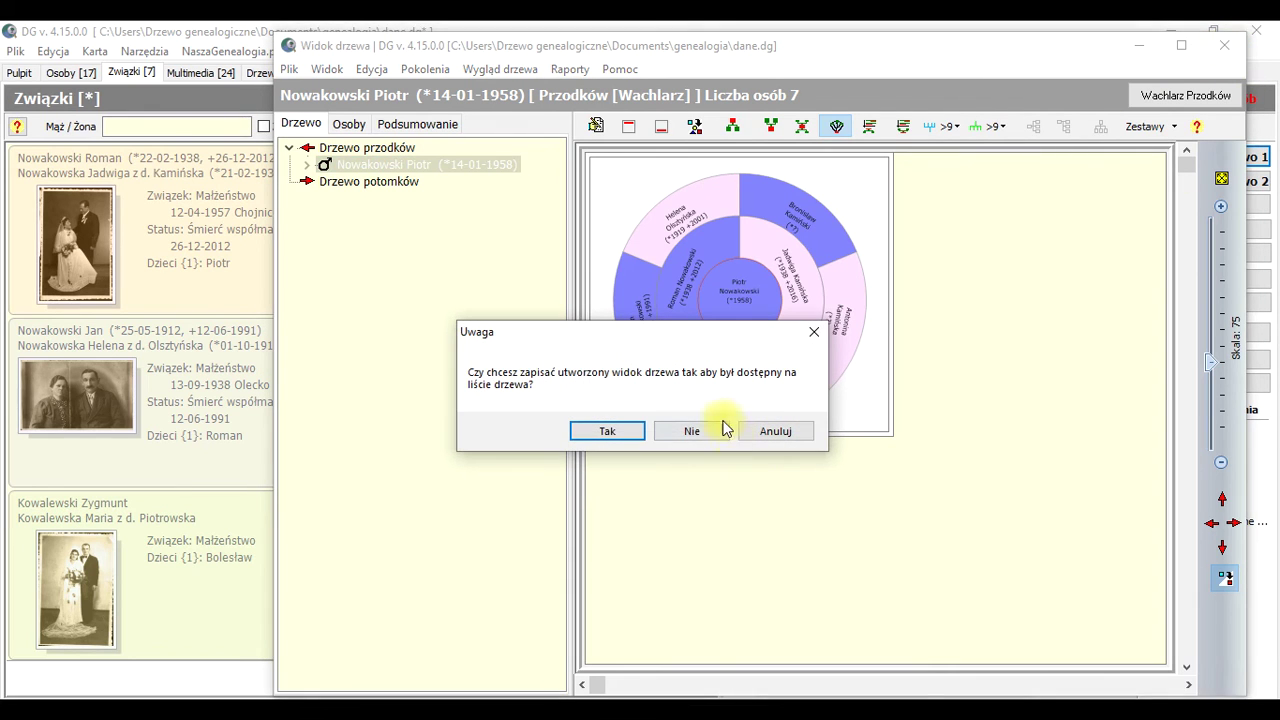
click(718, 428)
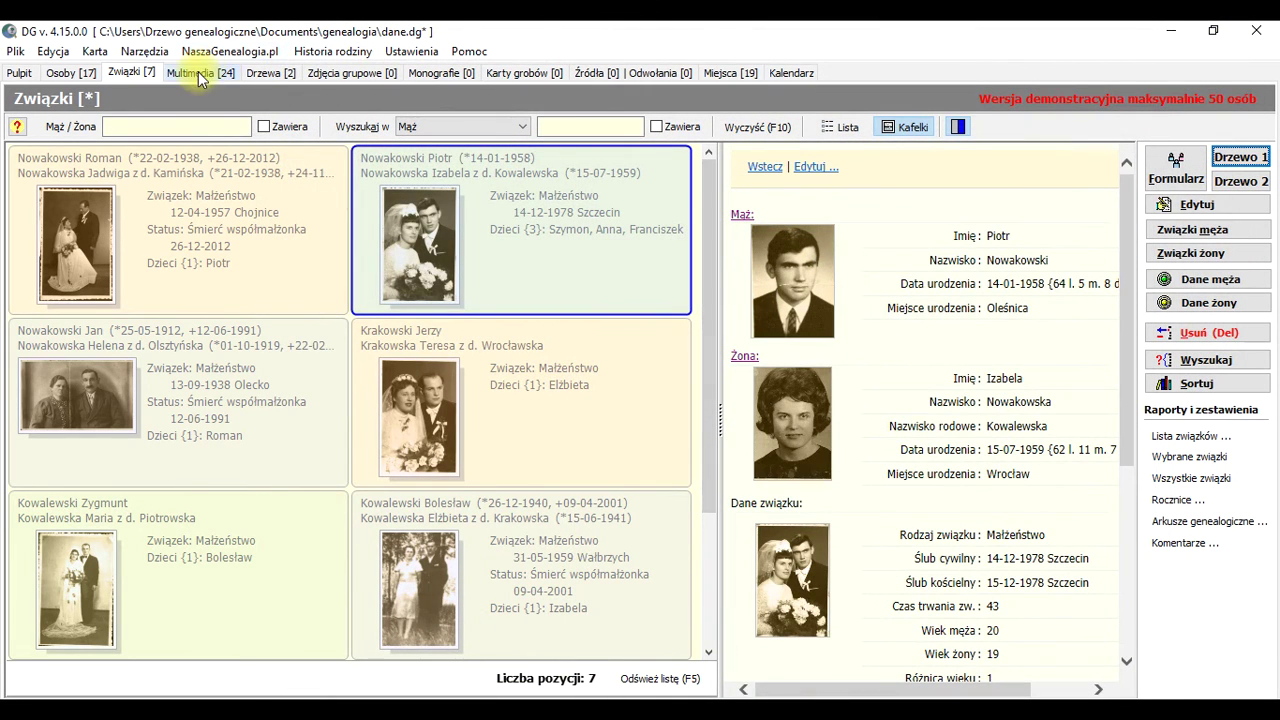
- View the first saved ancestor tree in the trees list, and check its name in the tree settings without changing it
click(267, 73)
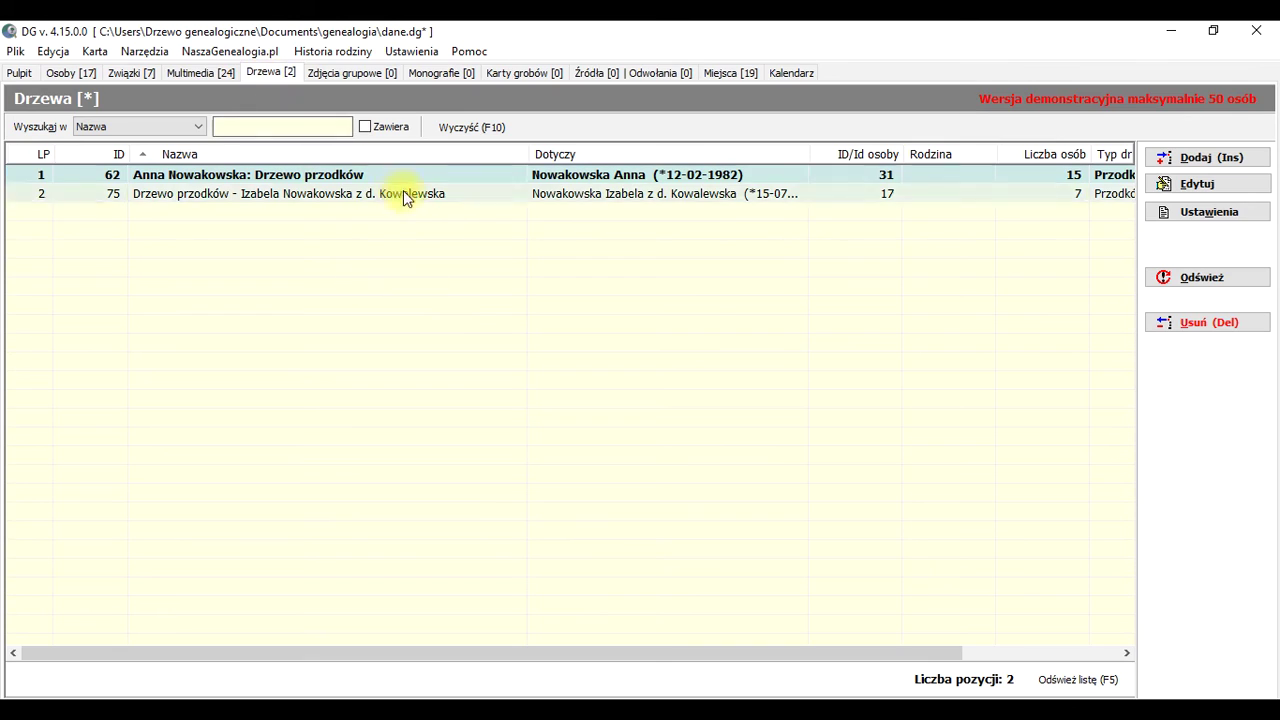
double_click(205, 175)
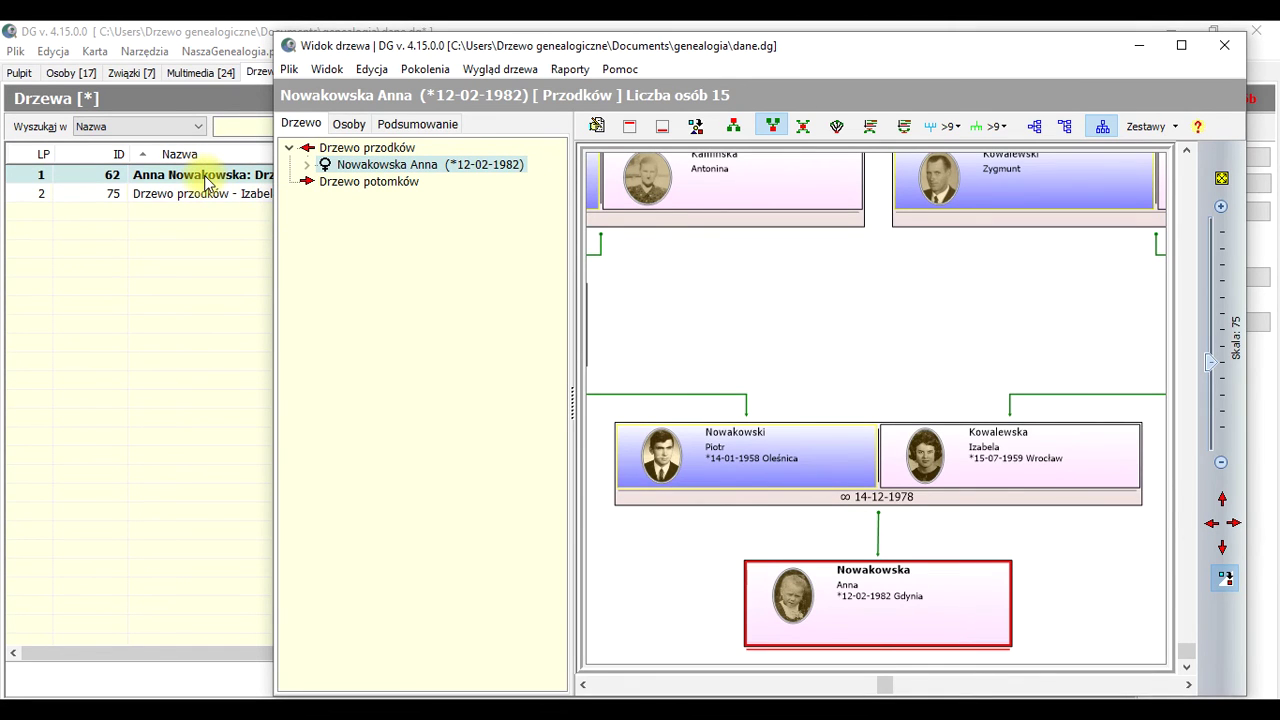
click(1224, 45)
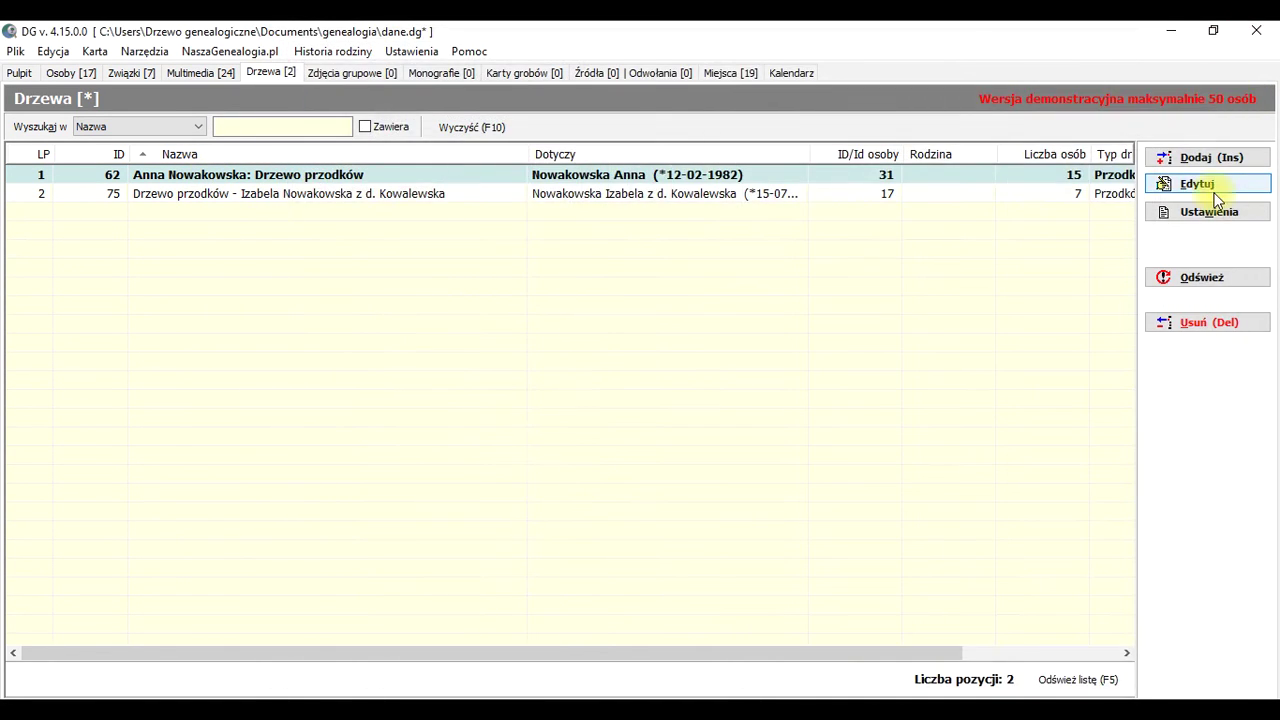
click(1205, 211)
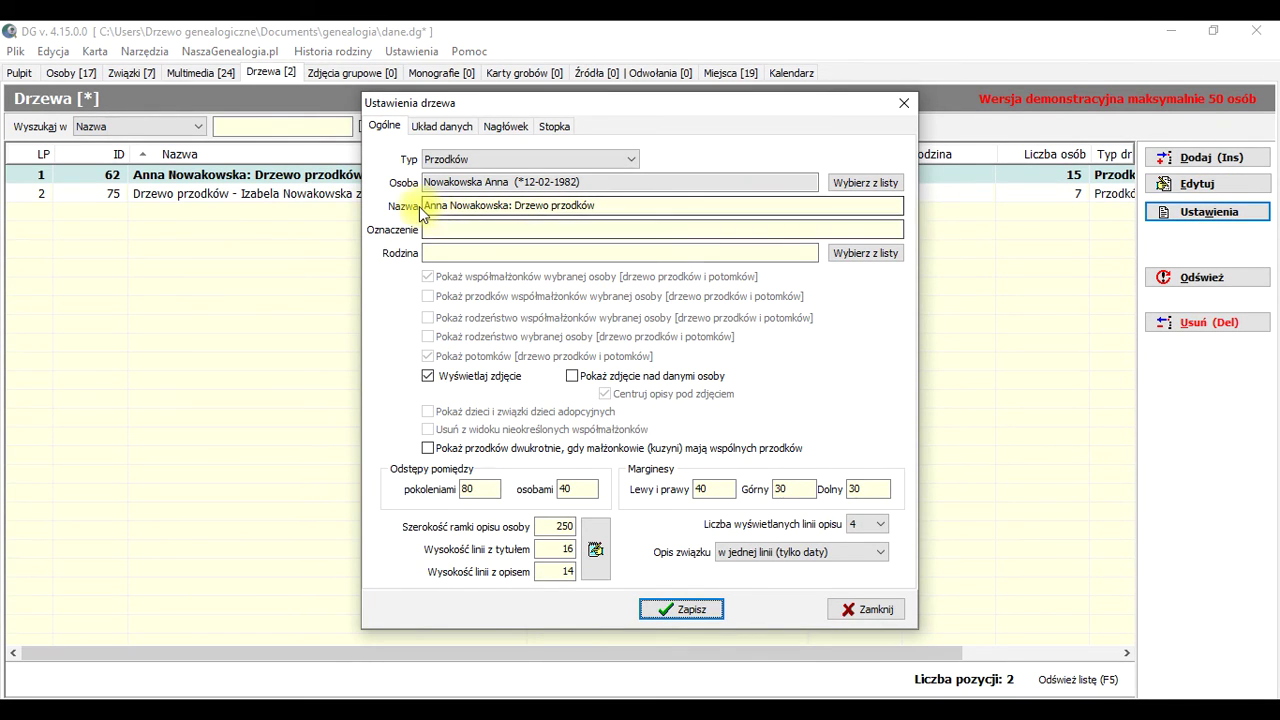
drag(428, 206, 605, 206)
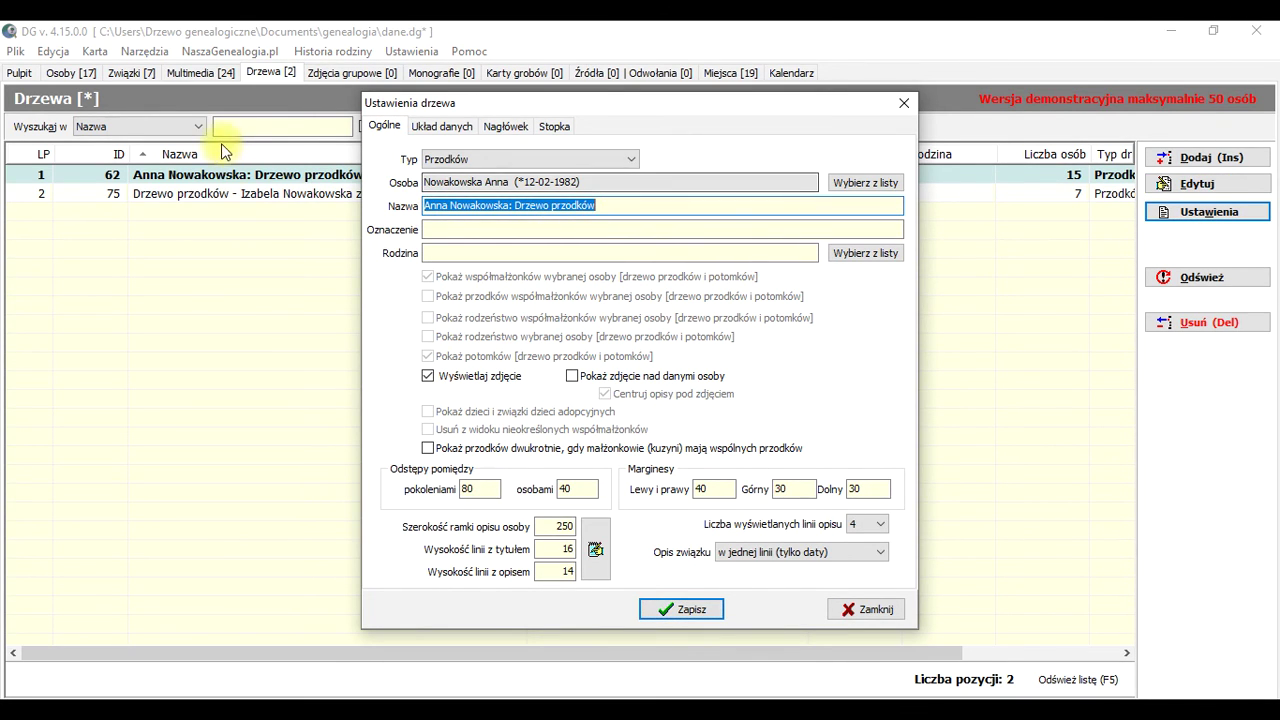
click(868, 609)
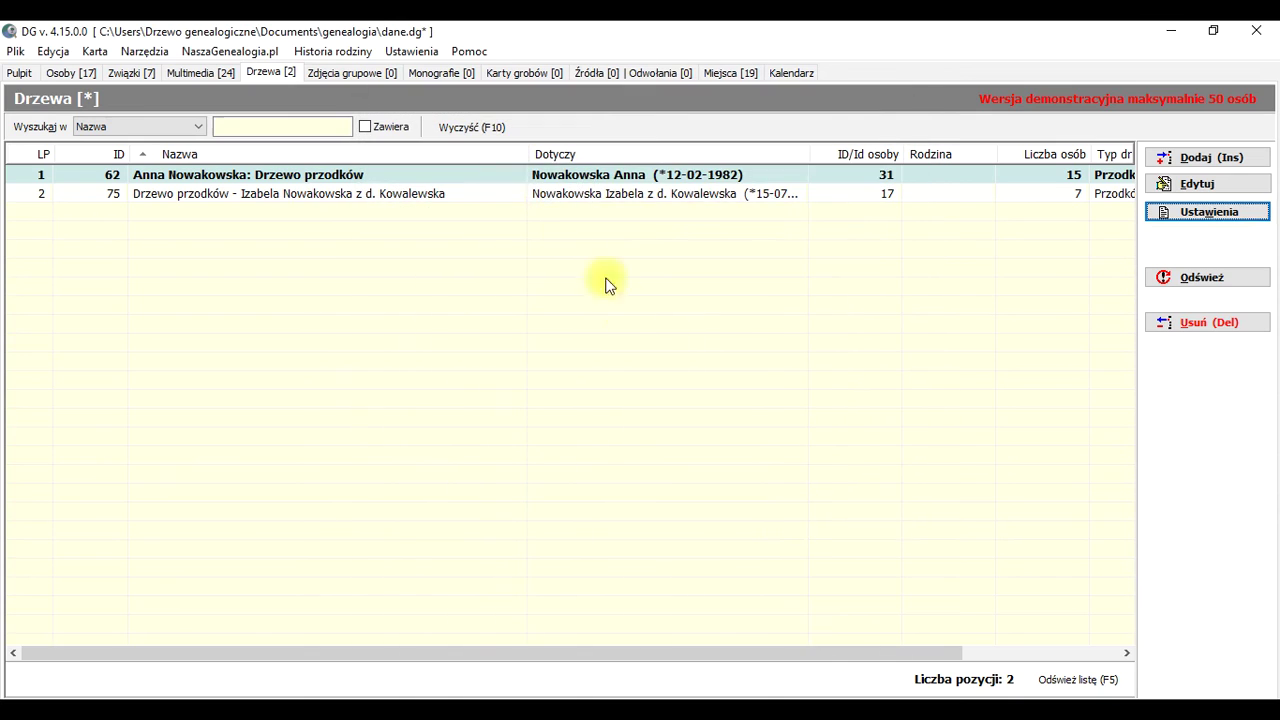
- Look through the multimedia, persons, relationships, group photos and trees lists, finishing on the persons list
click(192, 72)
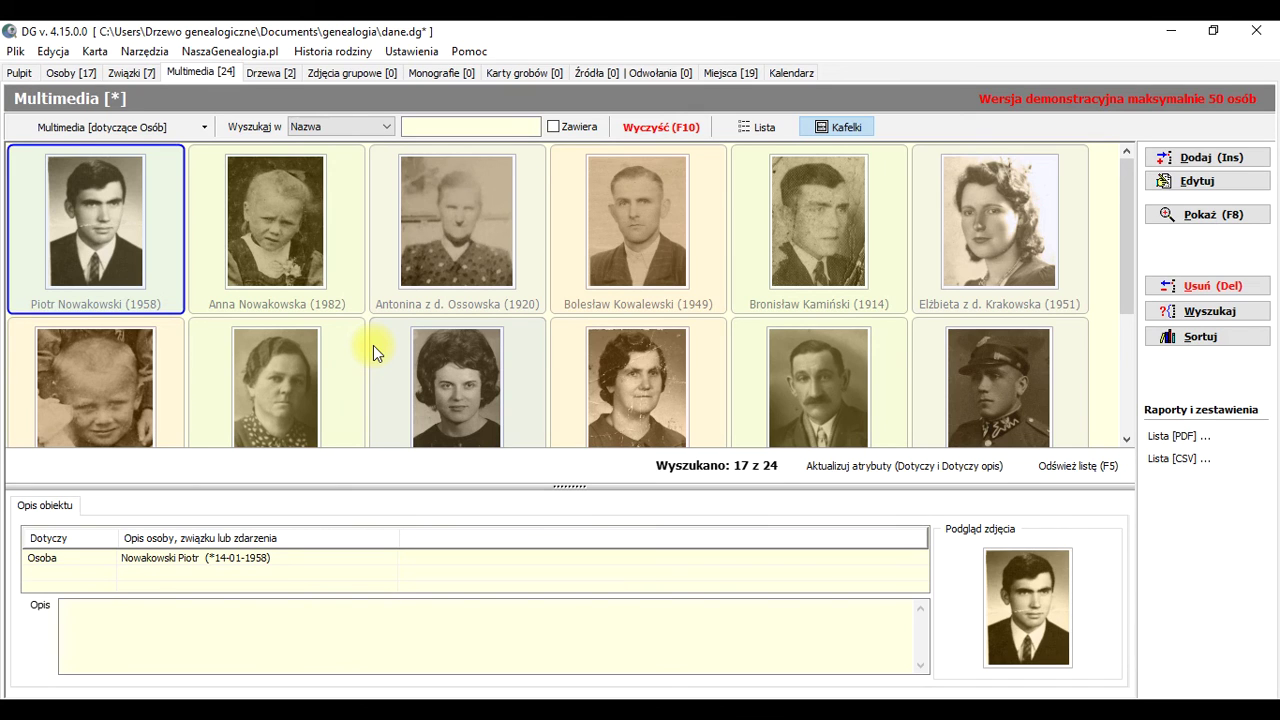
click(71, 73)
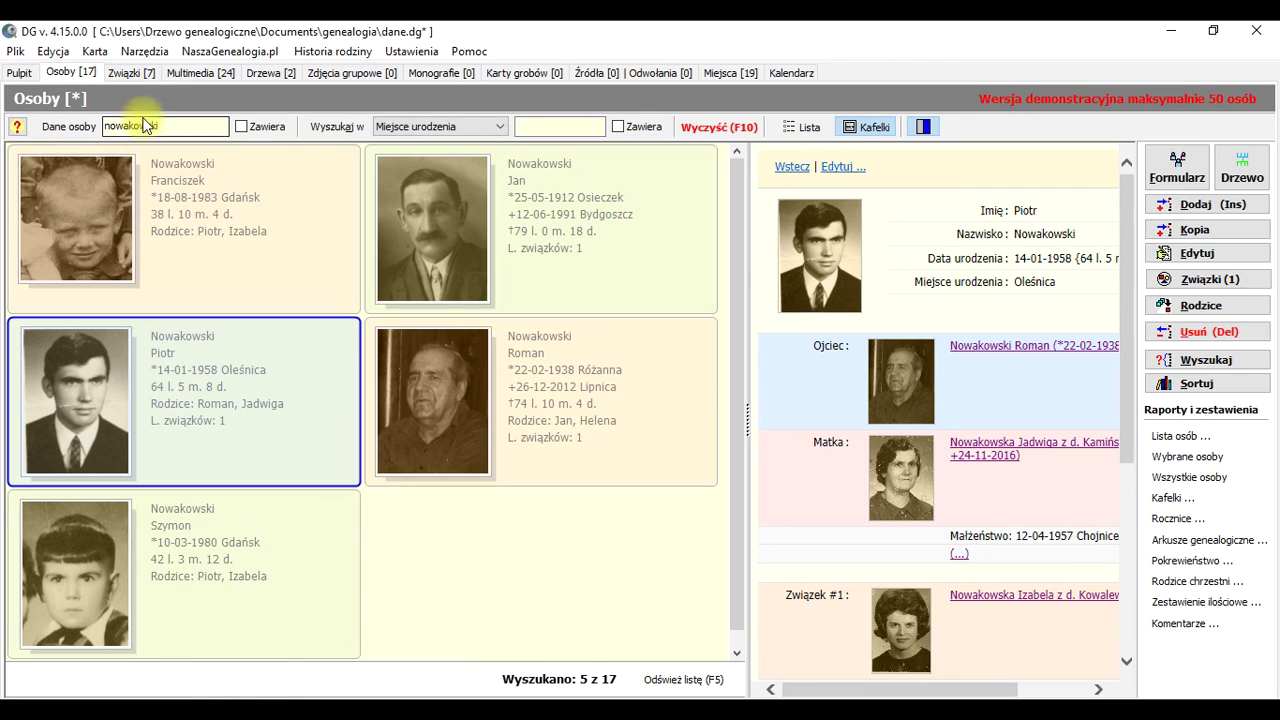
click(143, 74)
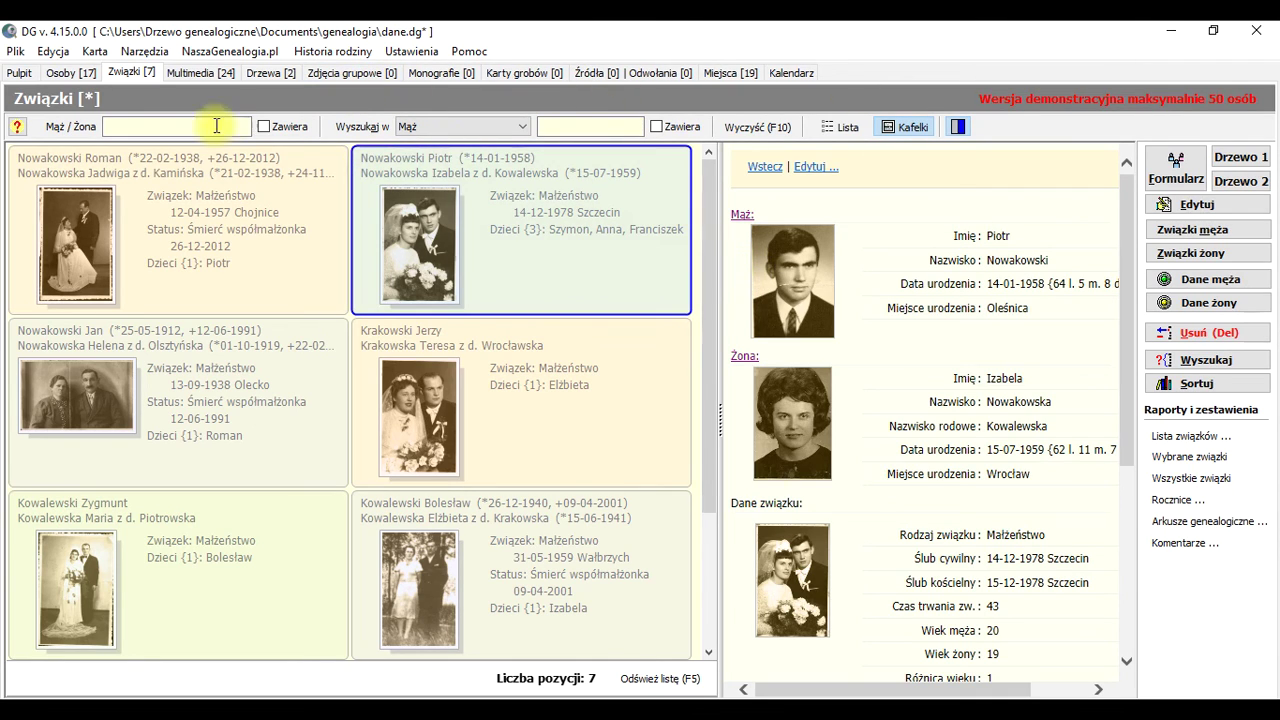
click(350, 76)
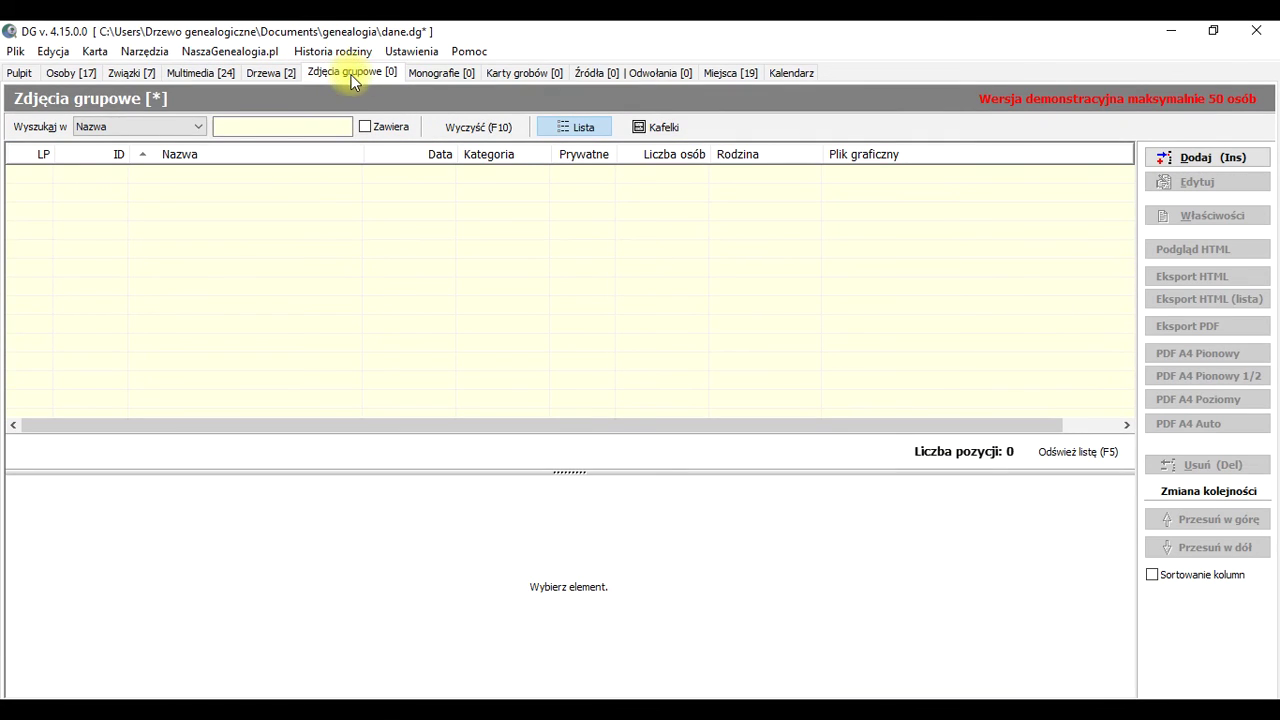
click(268, 75)
click(200, 75)
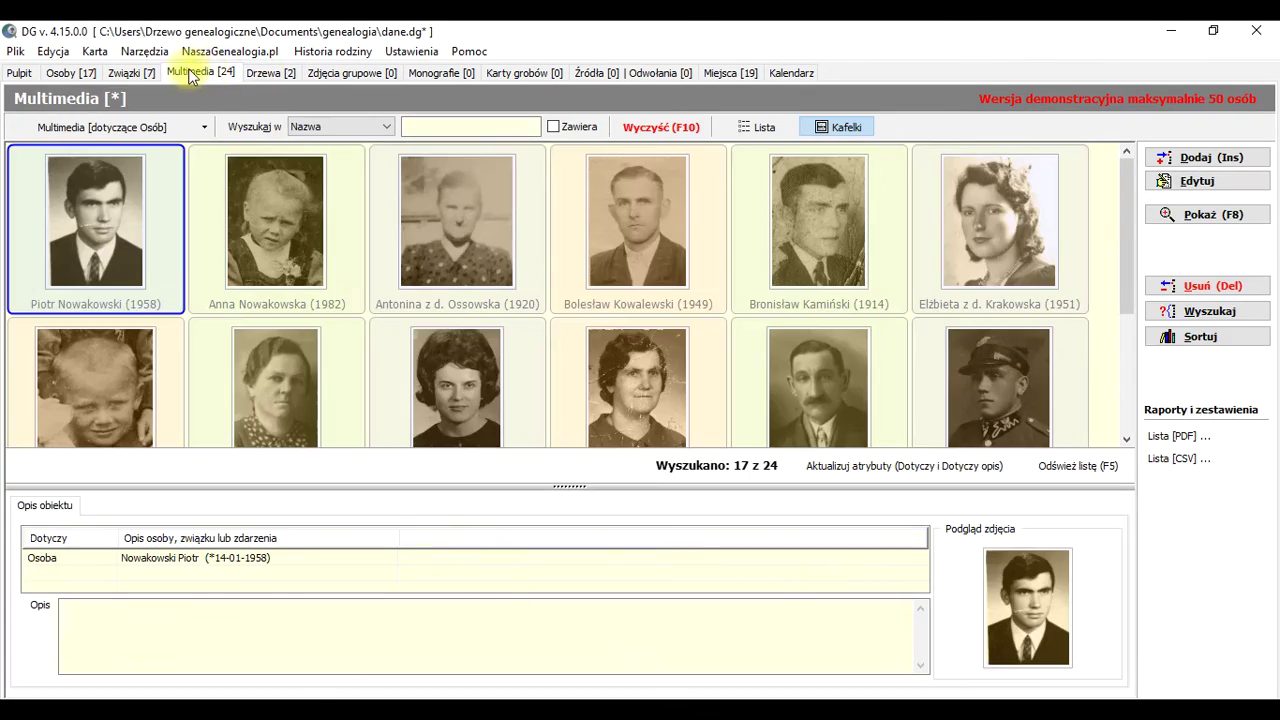
click(131, 75)
click(68, 73)
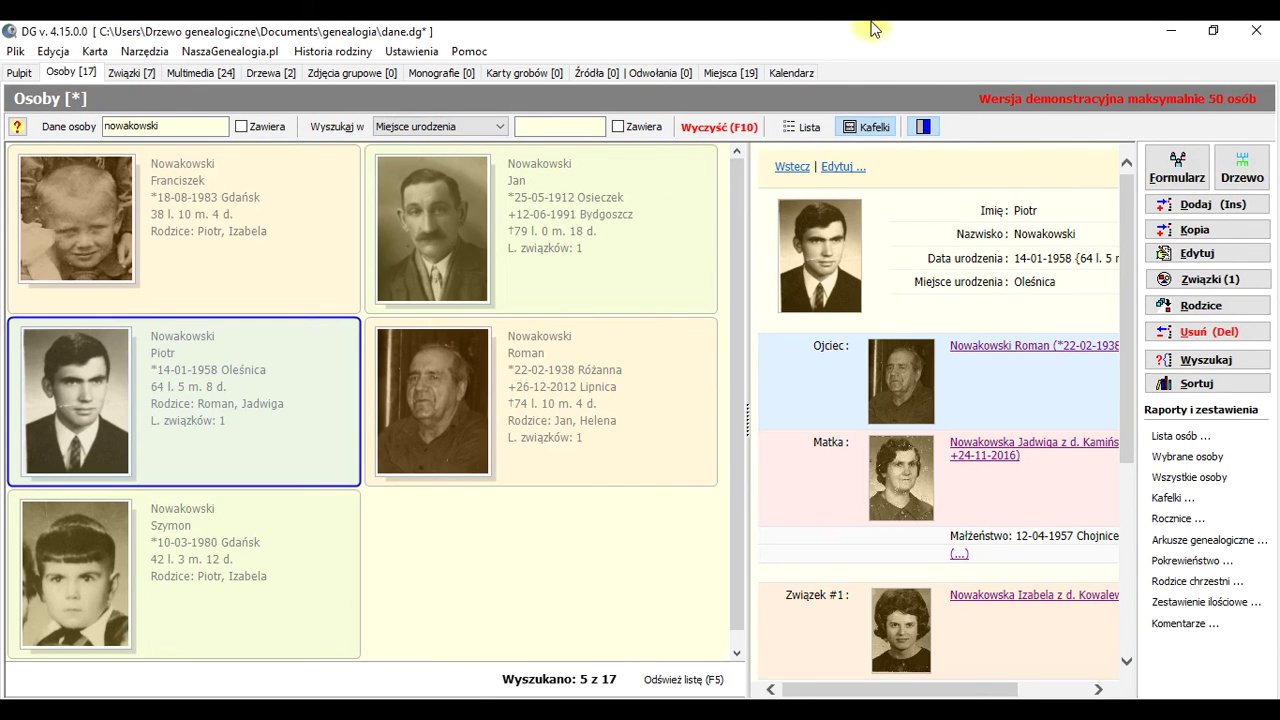
- Start closing the program twice, each time declining to save the data and choosing to keep the program open
click(1256, 33)
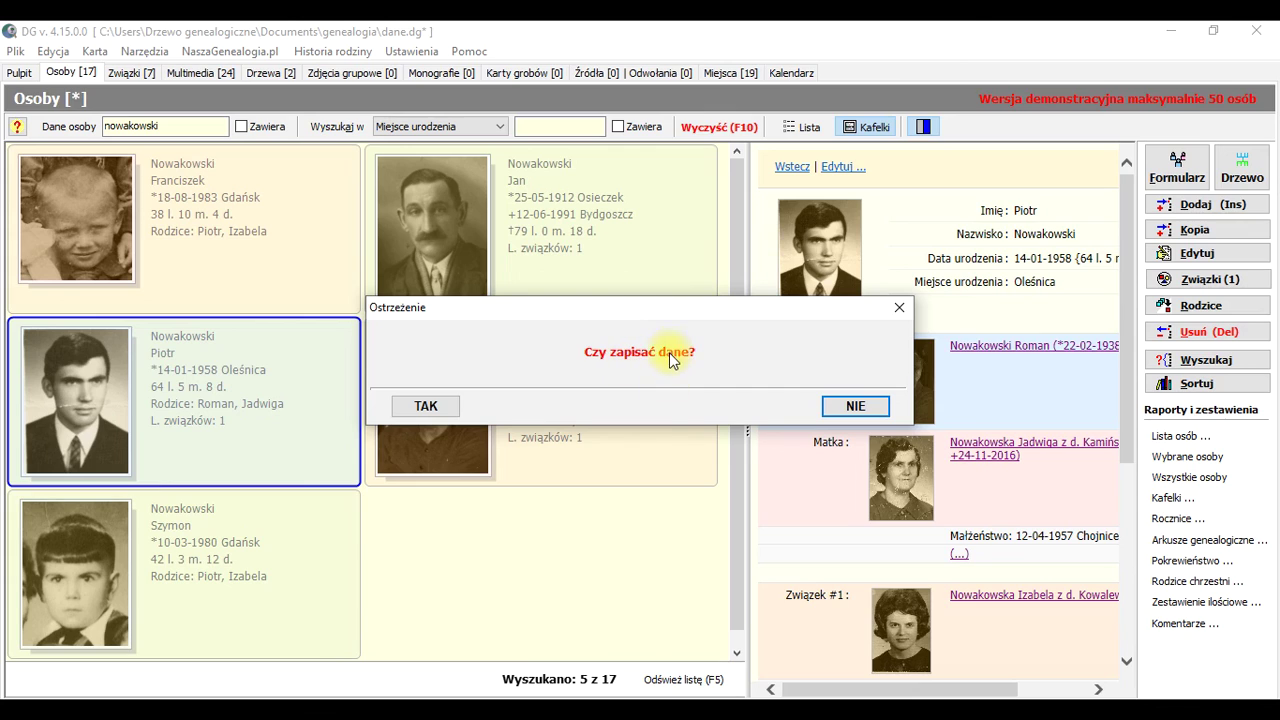
click(857, 408)
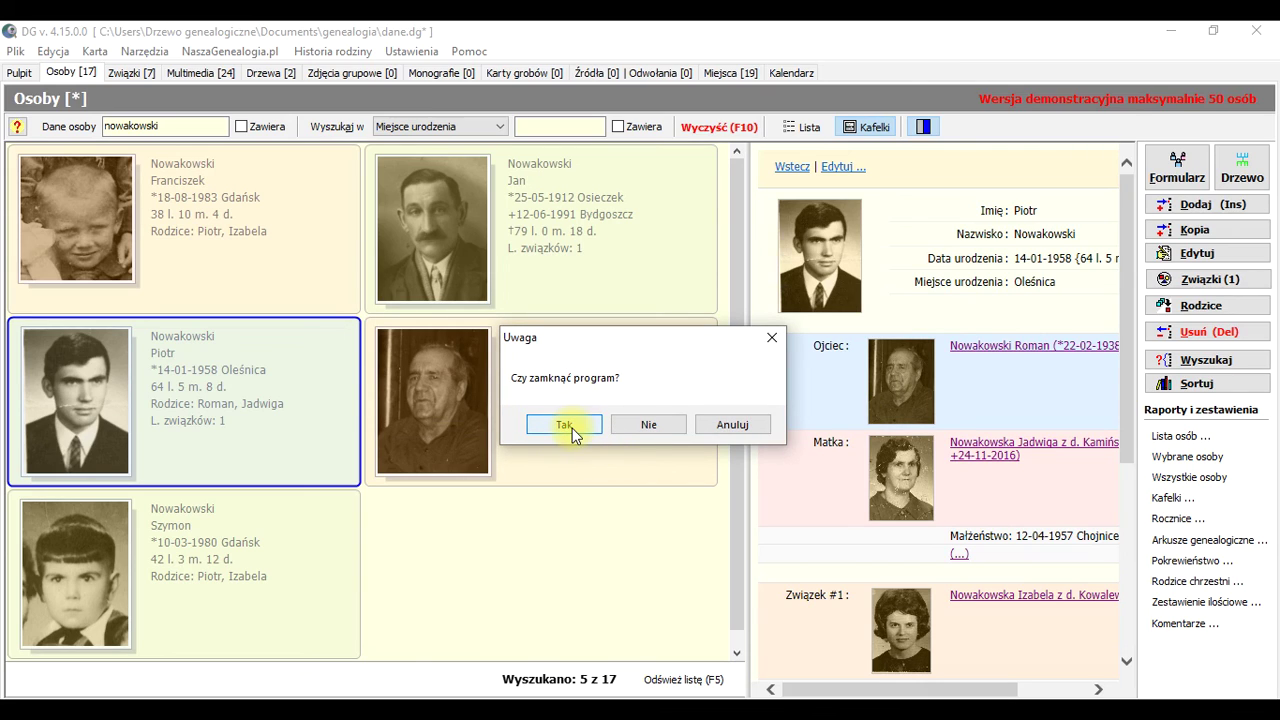
click(572, 428)
click(655, 424)
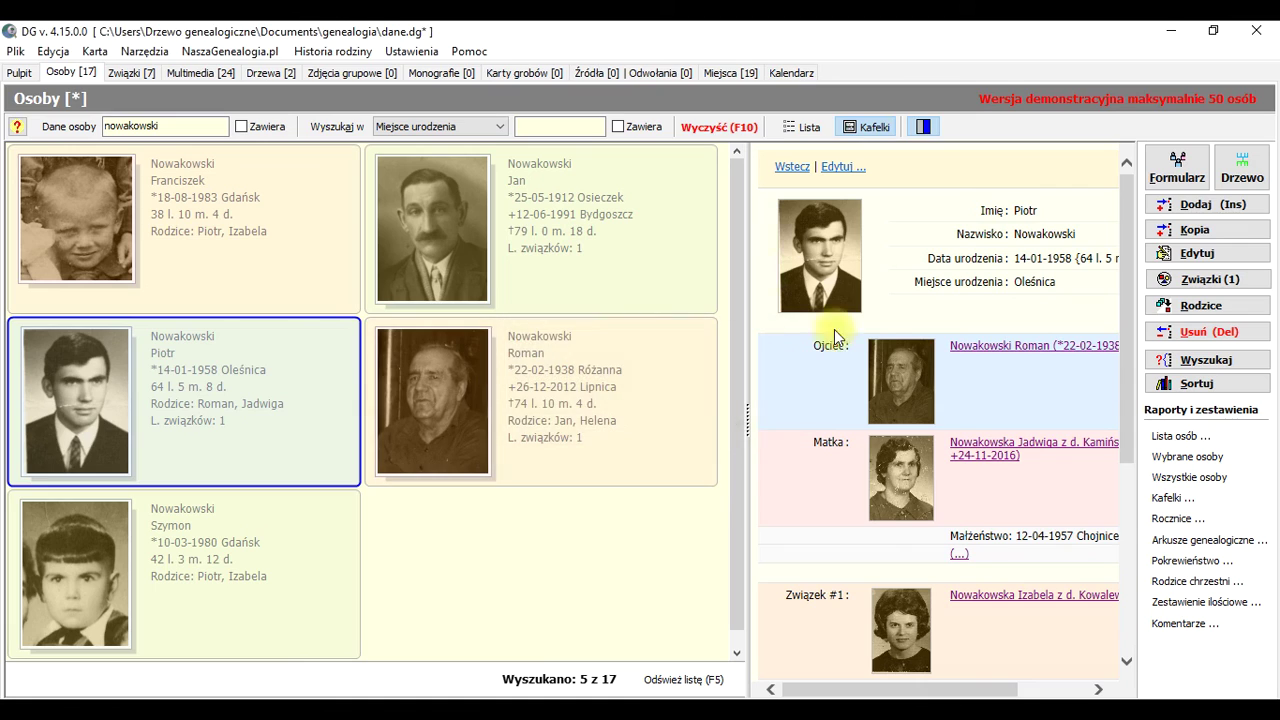
click(1256, 30)
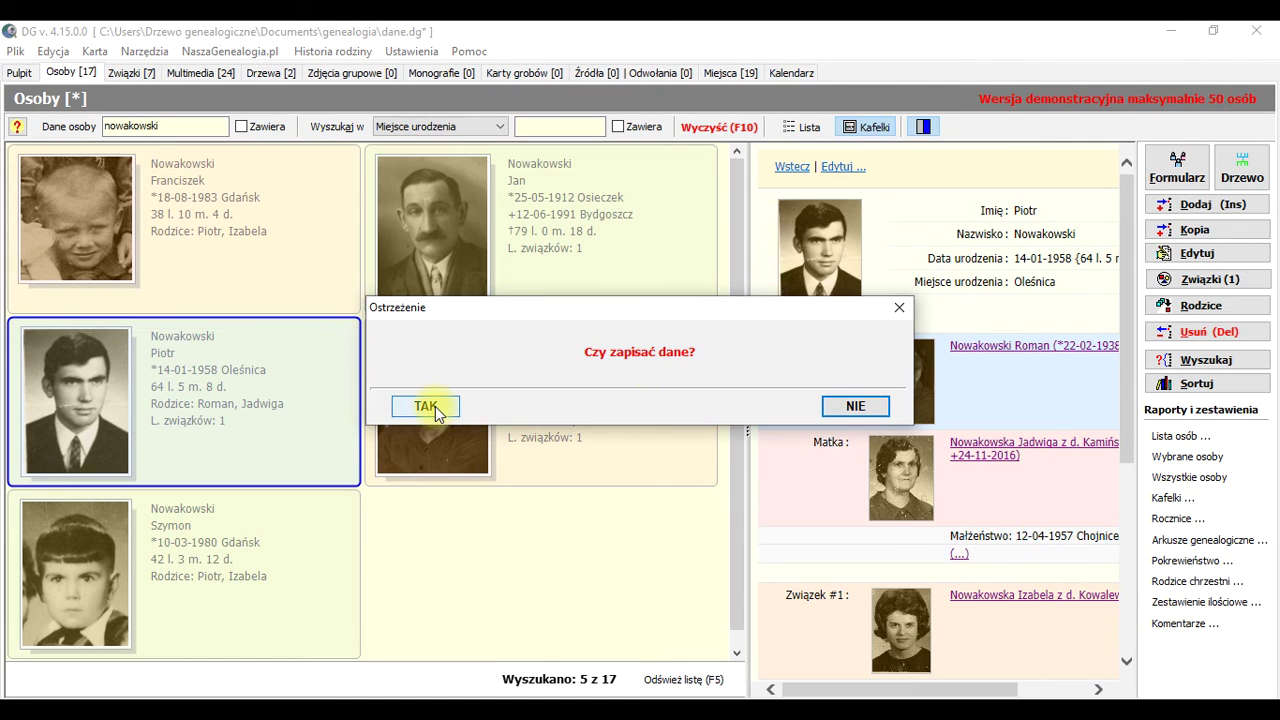
click(855, 405)
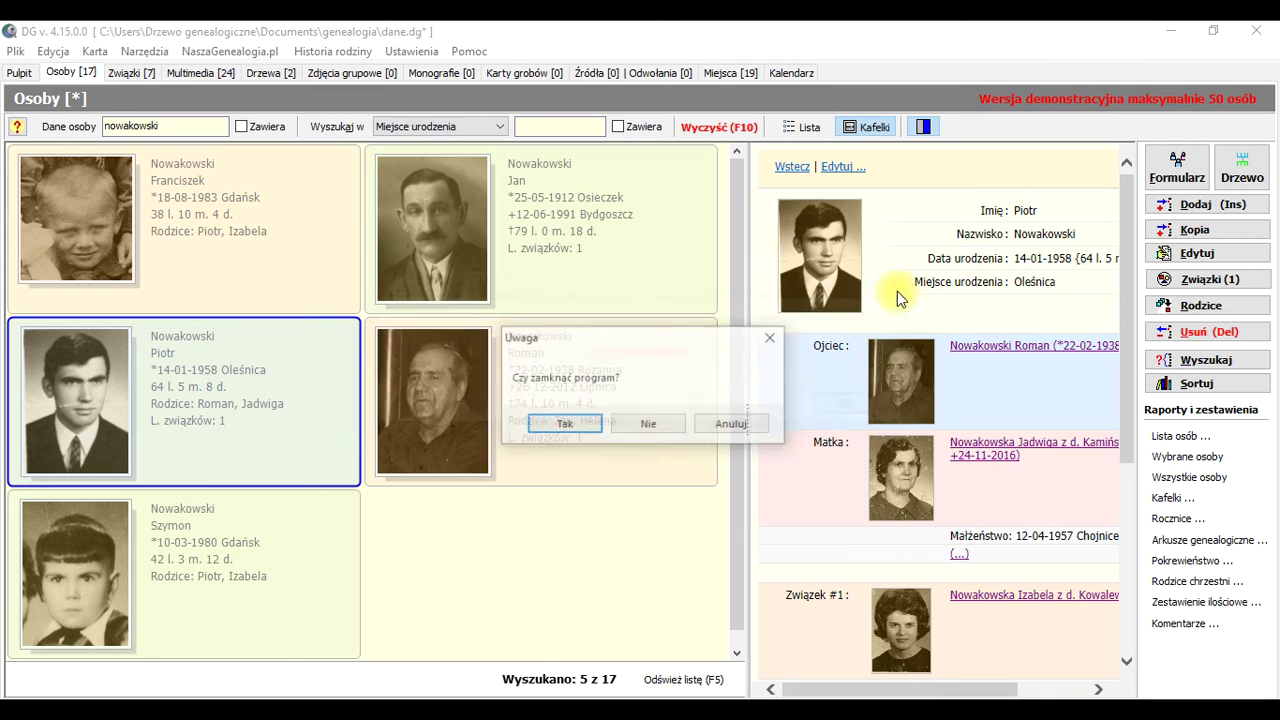
click(655, 421)
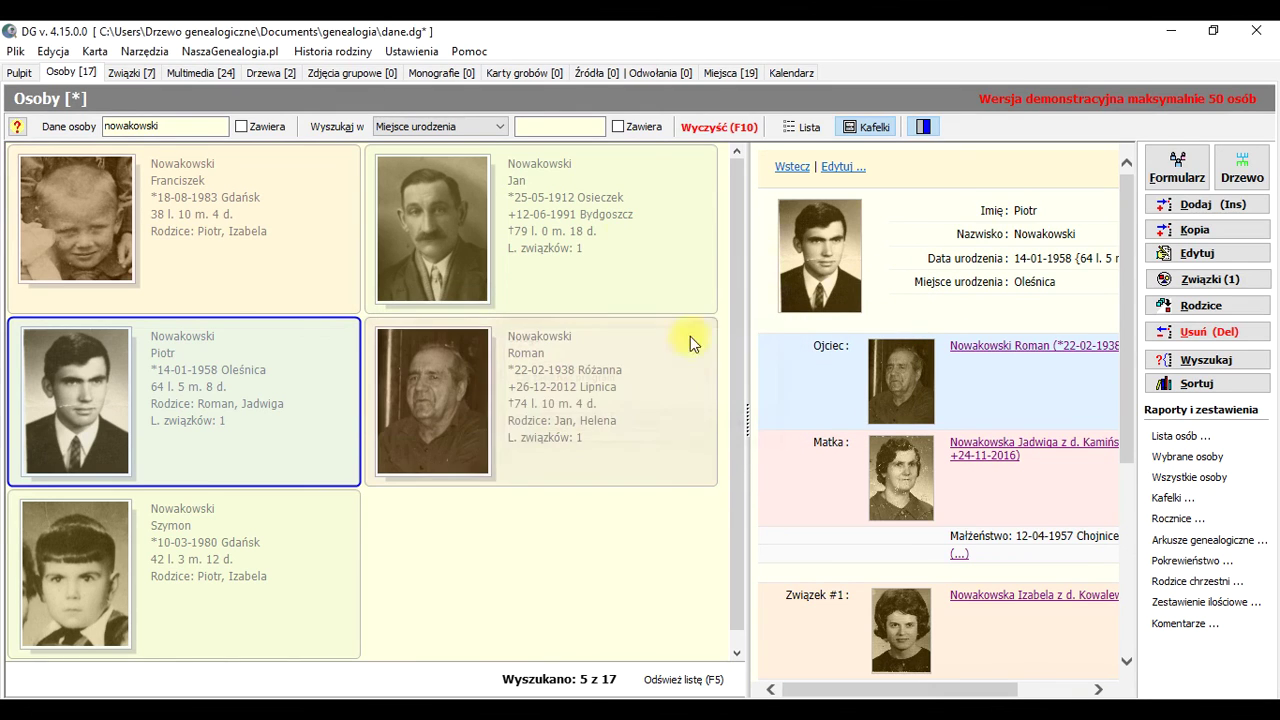
- Close the program, agreeing to save the data to dane.dg and confirming the exit
click(14, 52)
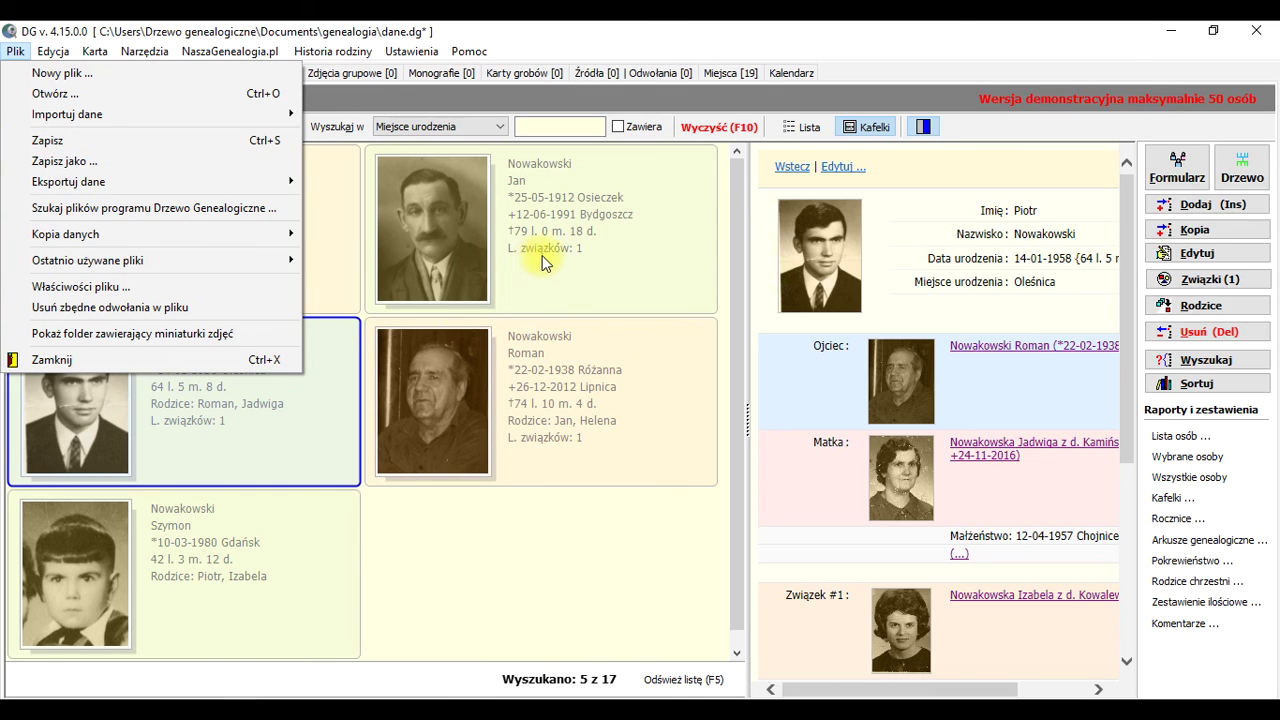
click(912, 32)
click(1262, 40)
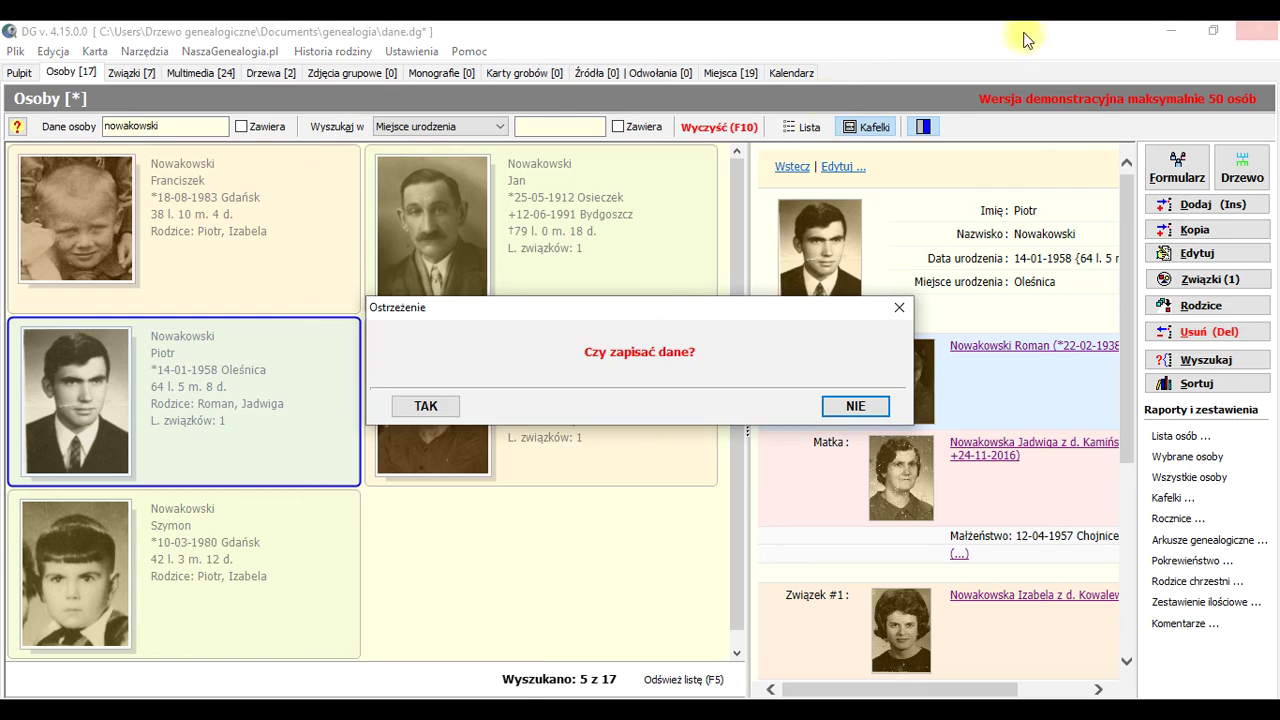
click(426, 406)
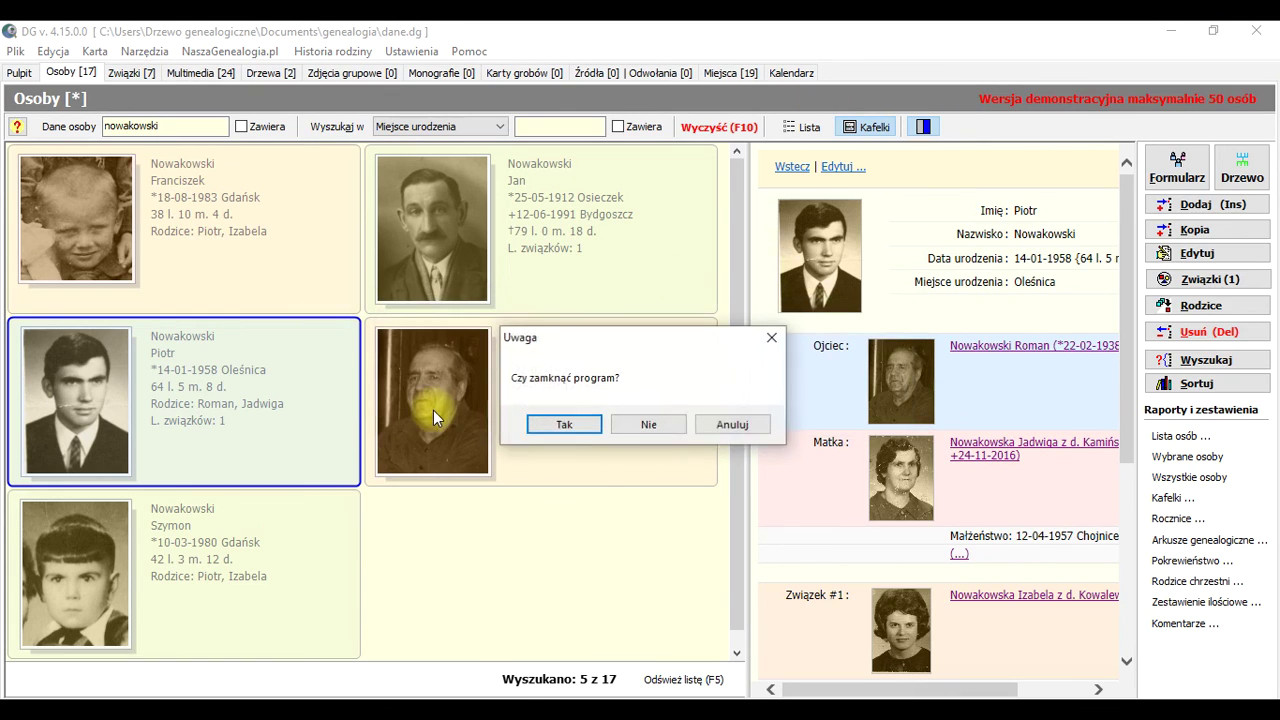
click(565, 424)
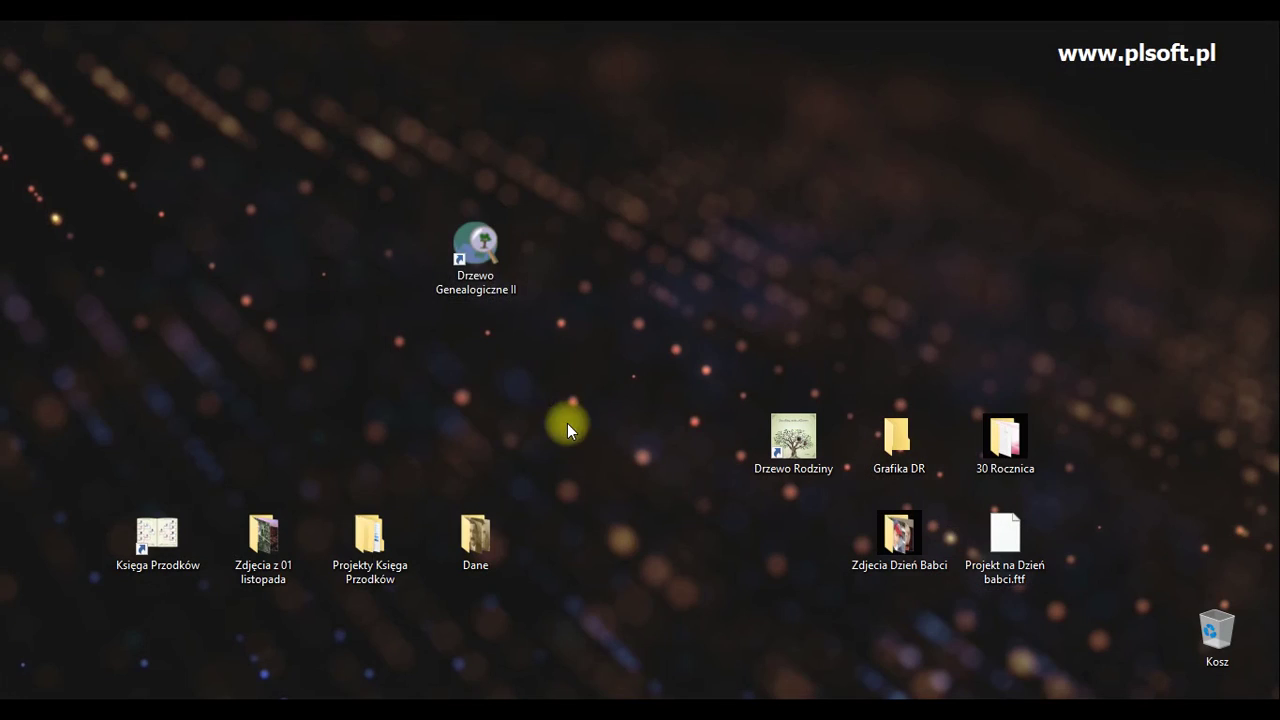
- Start Drzewo Genealogiczne II again from the desktop as the demo version, and close the family form that opens at startup
click(475, 265)
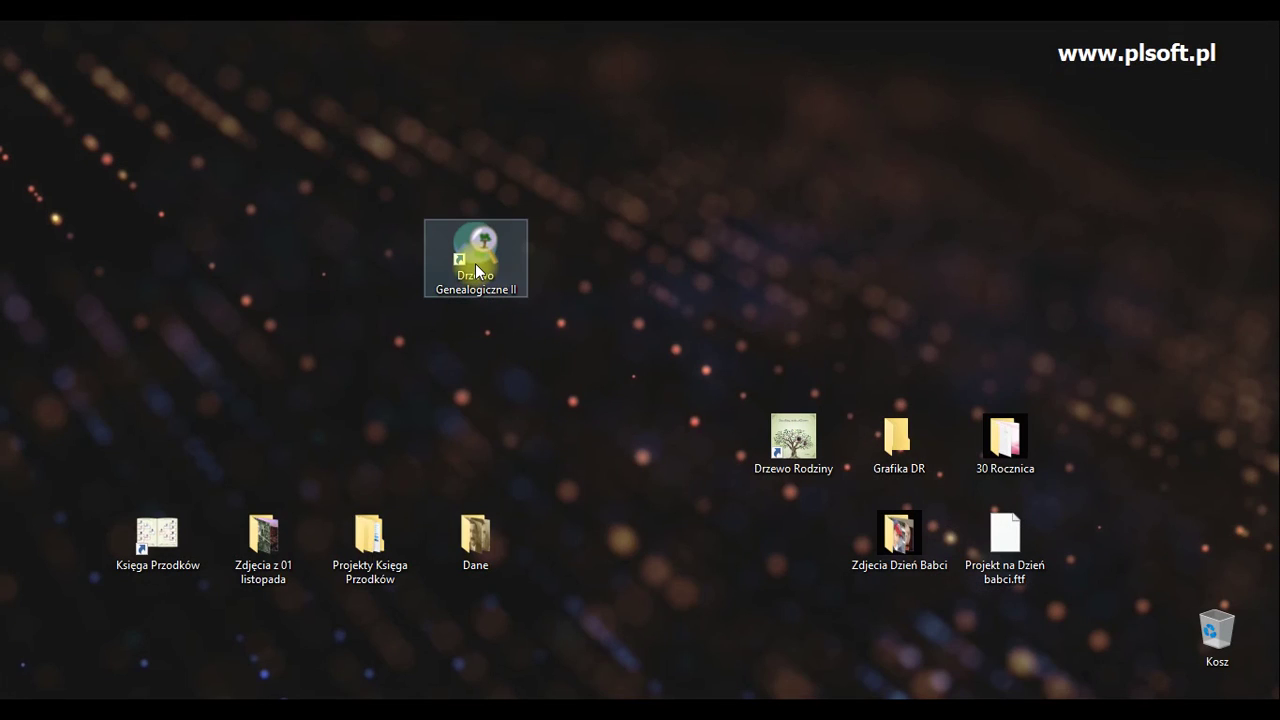
click(477, 270)
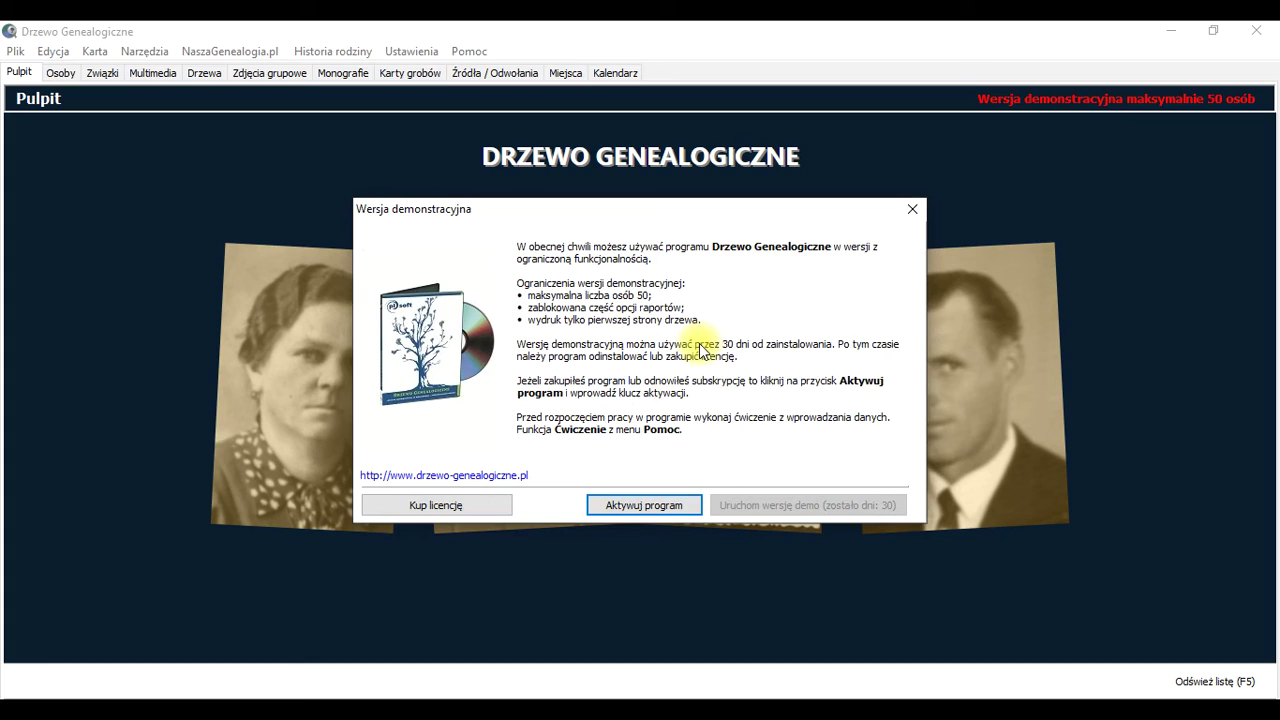
click(802, 505)
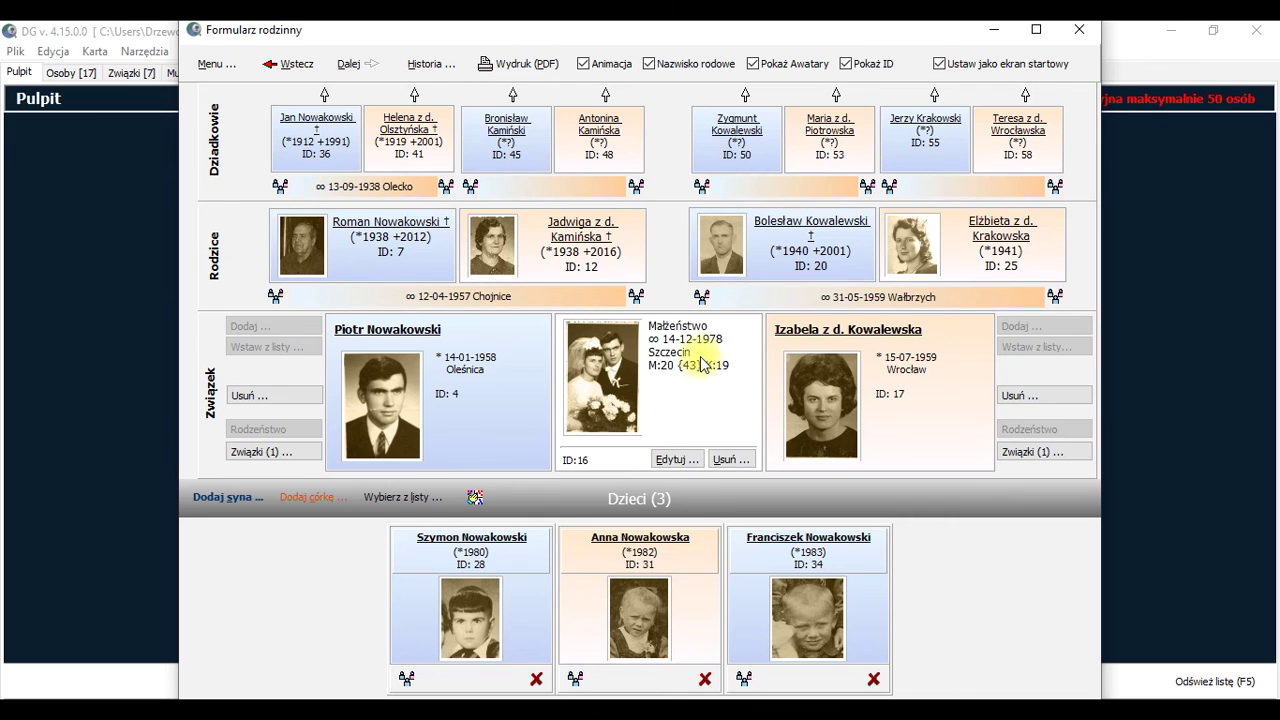
click(1079, 29)
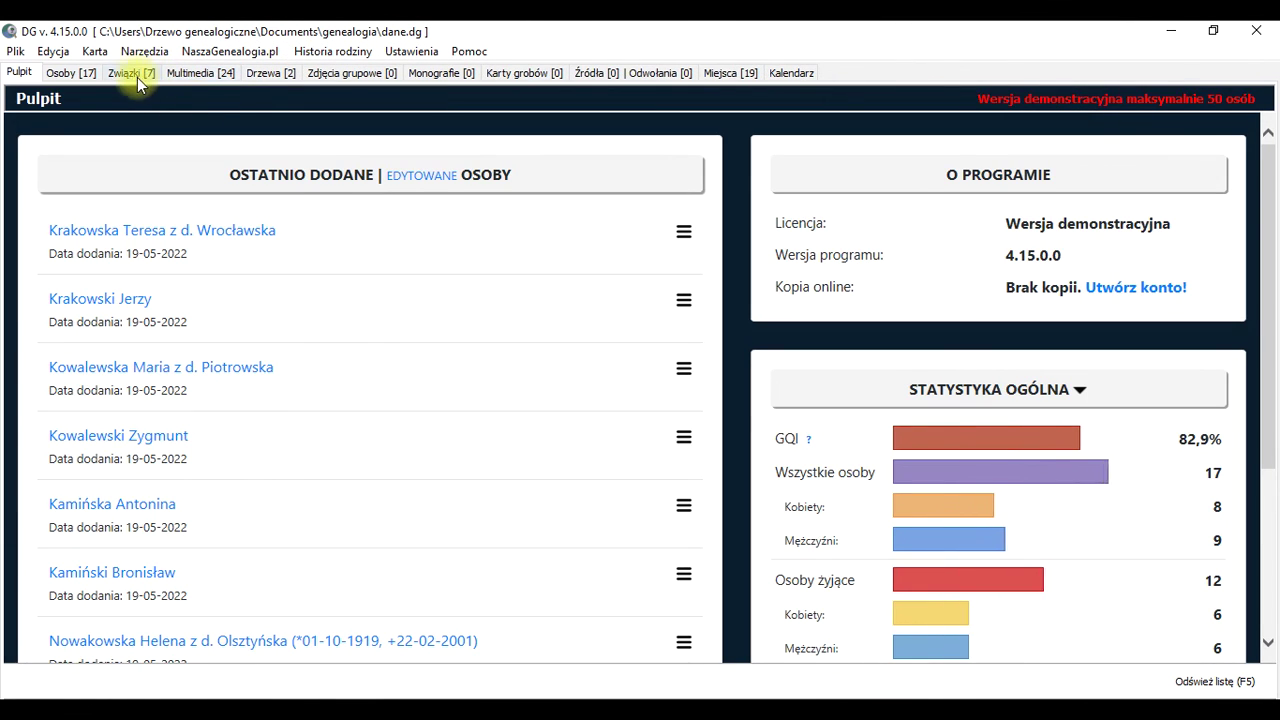
- Look through several marriages in the relationships list, finishing on the one dated 14-12-1978 in Szczecin
click(137, 77)
click(498, 393)
click(251, 409)
click(229, 249)
click(539, 248)
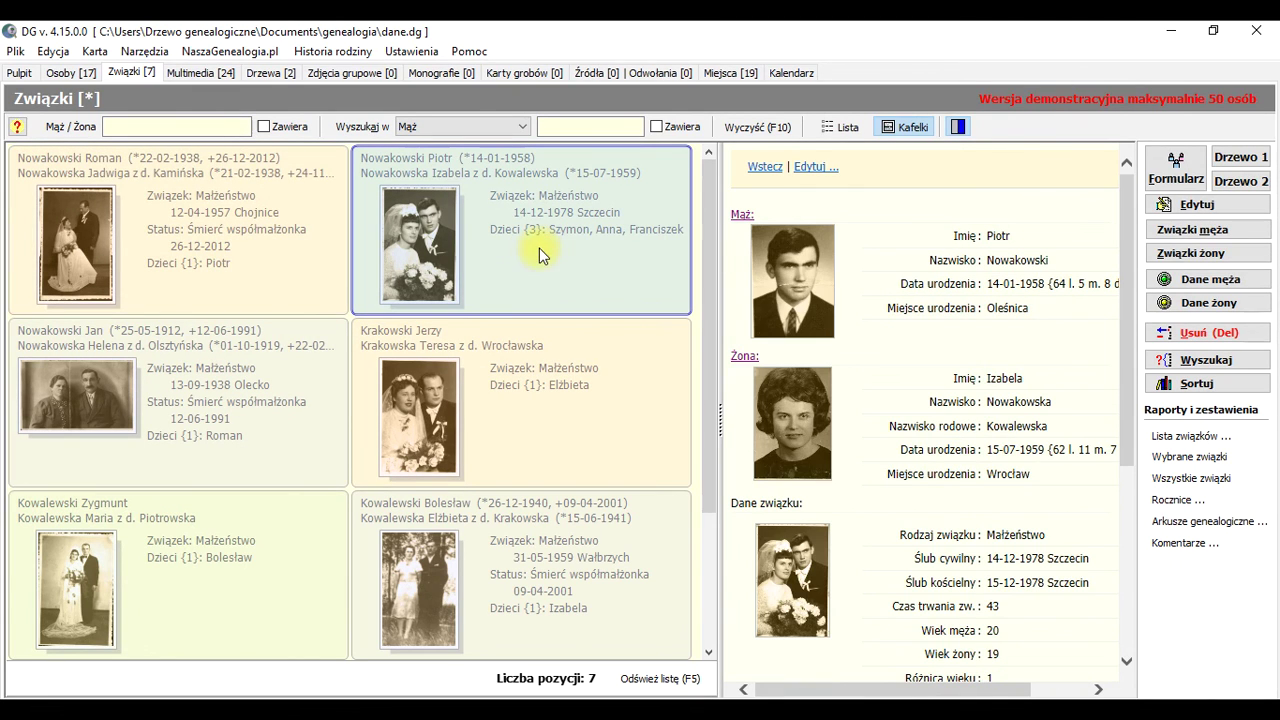